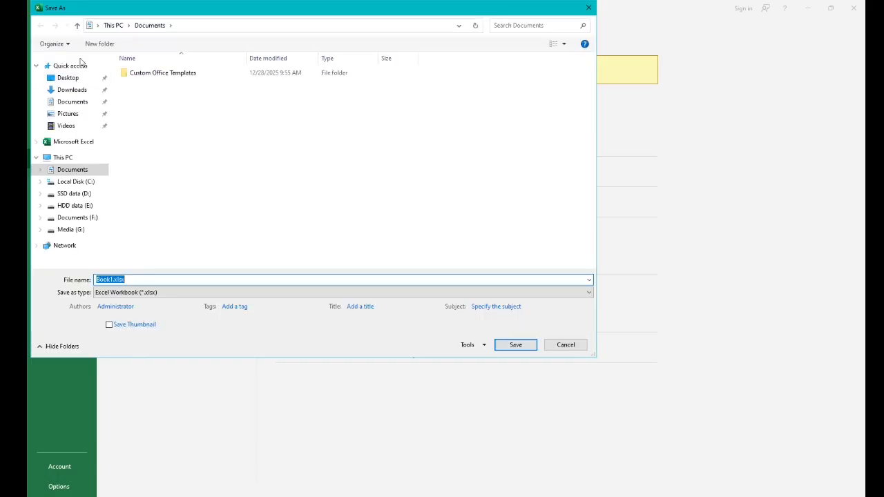
Save the workbook as an Excel Macro-Enabled Workbook named aplikasi buku induk in the Desktop buku induk folder.
click(66, 78)
double_click(280, 165)
click(138, 281)
text(aplikasi buku induk)
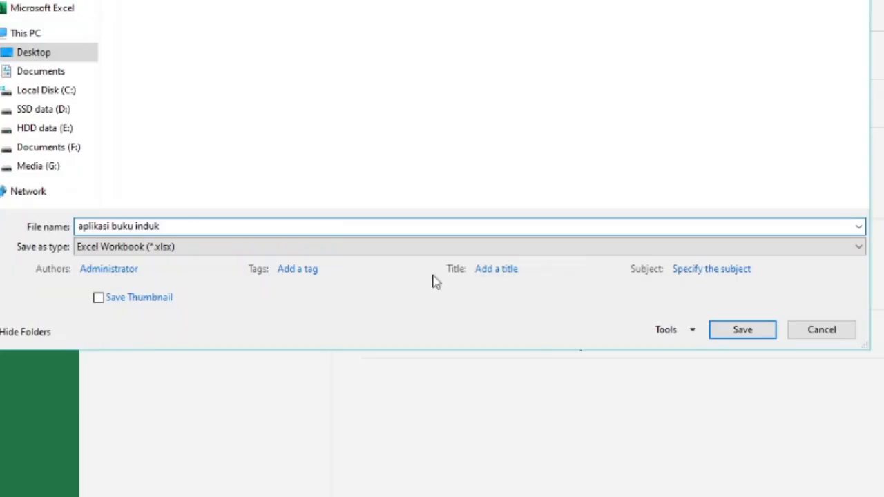
click(186, 294)
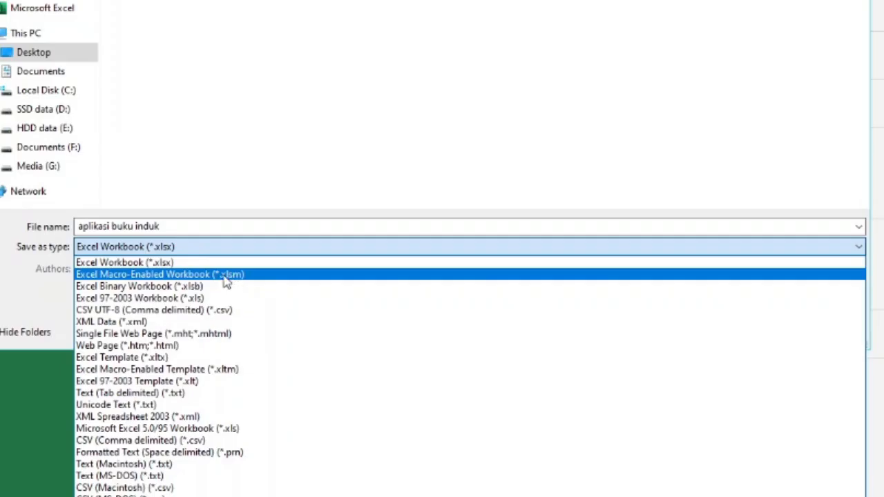
click(226, 275)
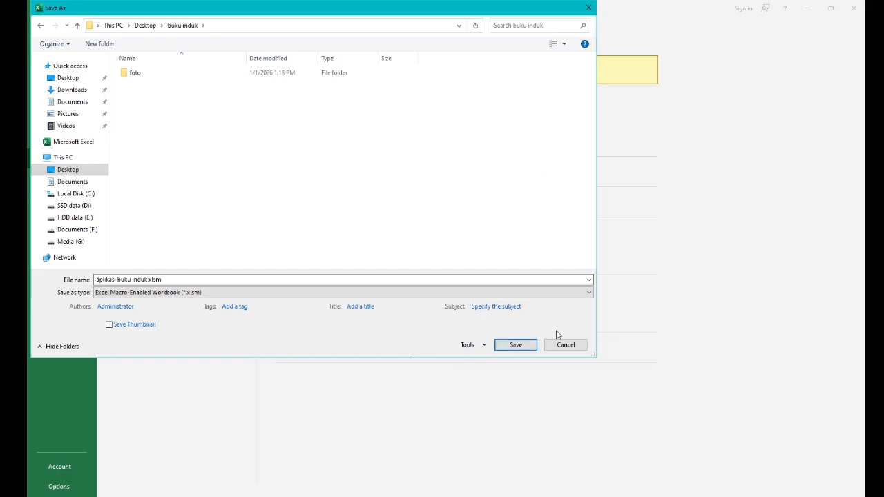
click(518, 346)
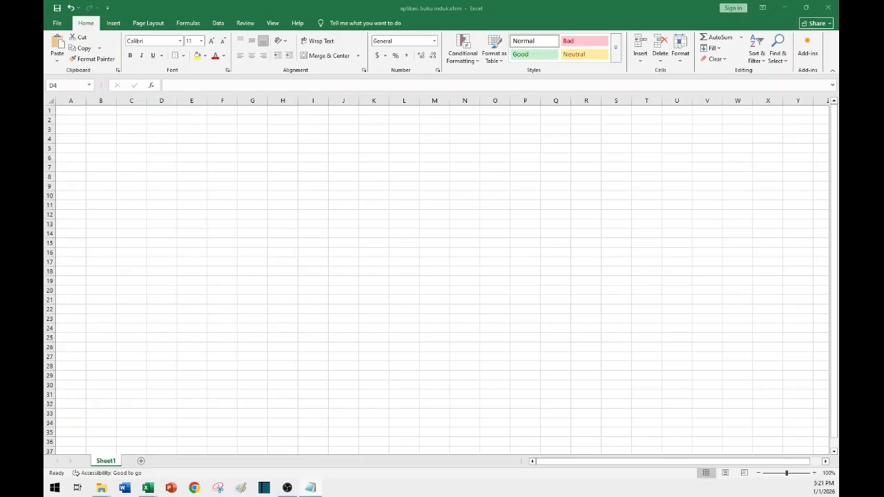
Set the sheet's paper size to A4.
click(163, 141)
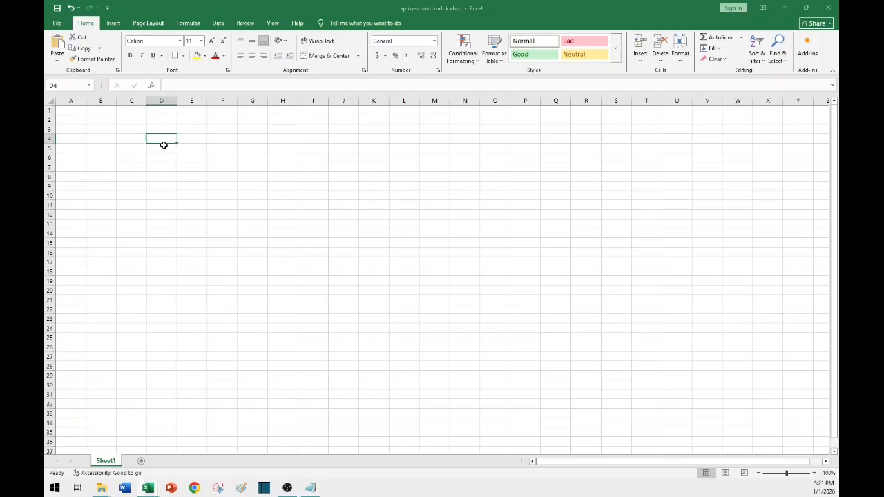
click(148, 25)
click(175, 50)
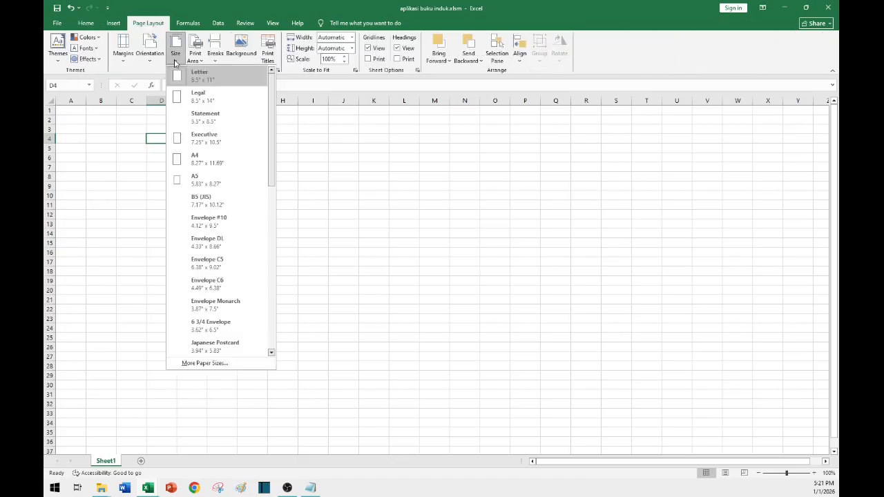
click(207, 159)
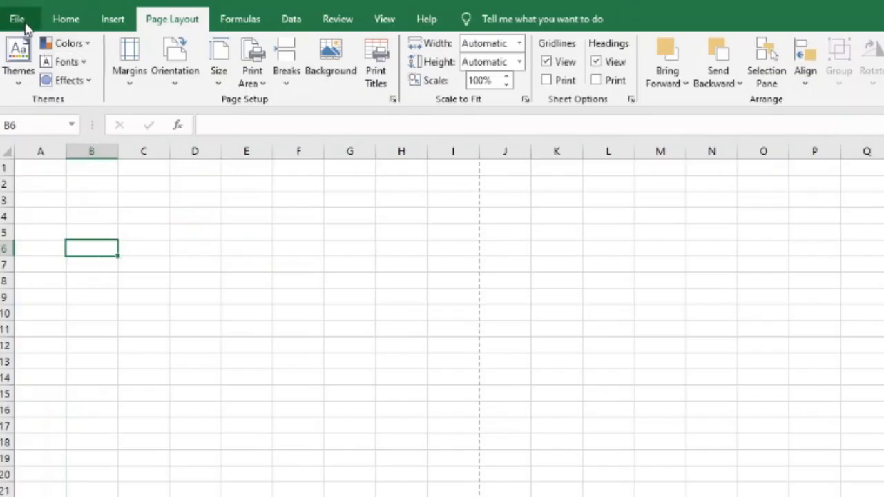
Open custom margins and set the left and right margins to 0.2.
click(132, 84)
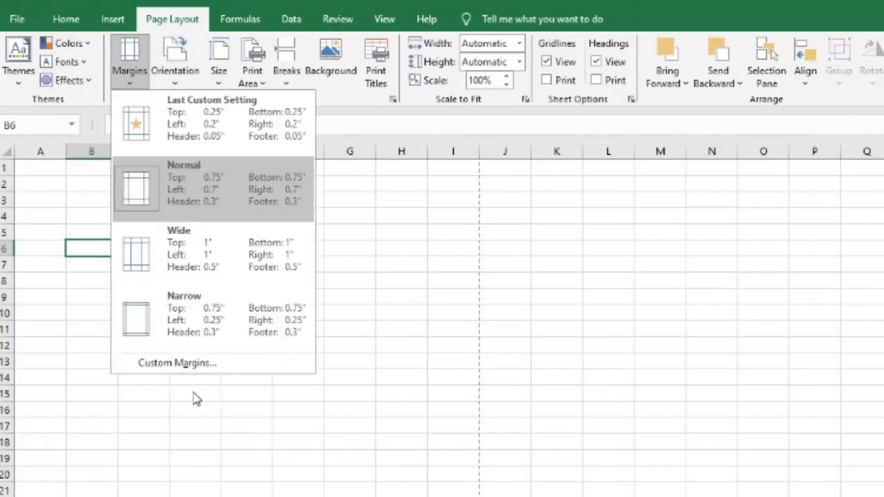
click(221, 363)
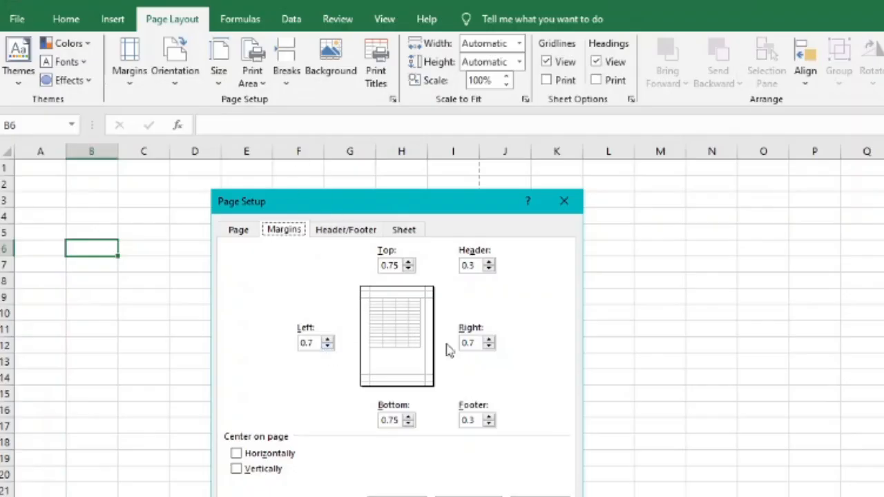
click(327, 346)
click(328, 346)
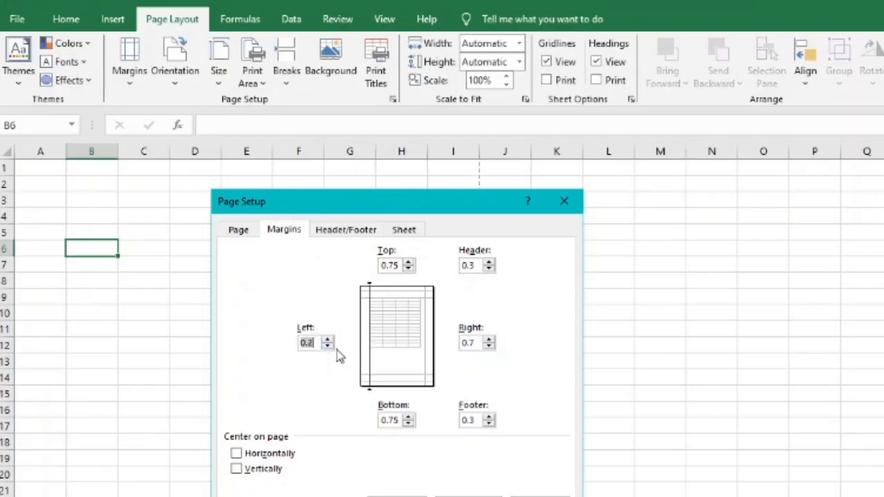
click(489, 346)
click(490, 346)
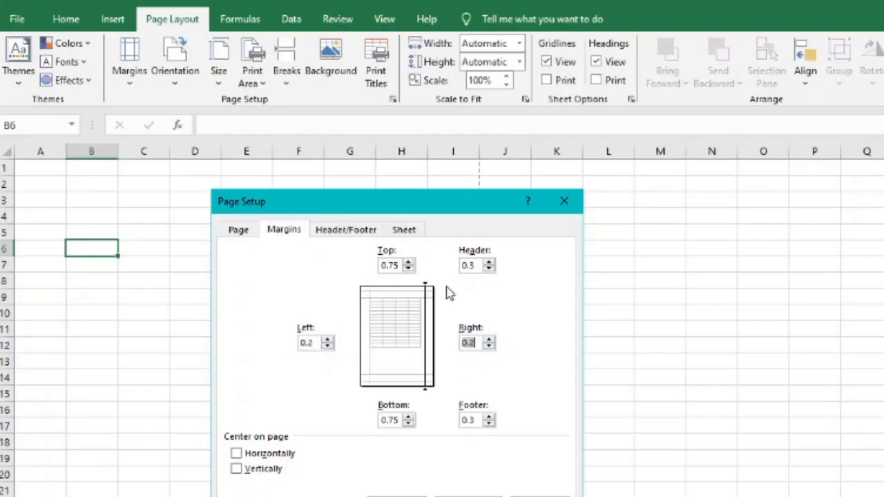
Set the top and bottom margins to 0.25 and the header and footer to 0.05, then apply the page setup.
click(490, 269)
click(408, 269)
click(409, 269)
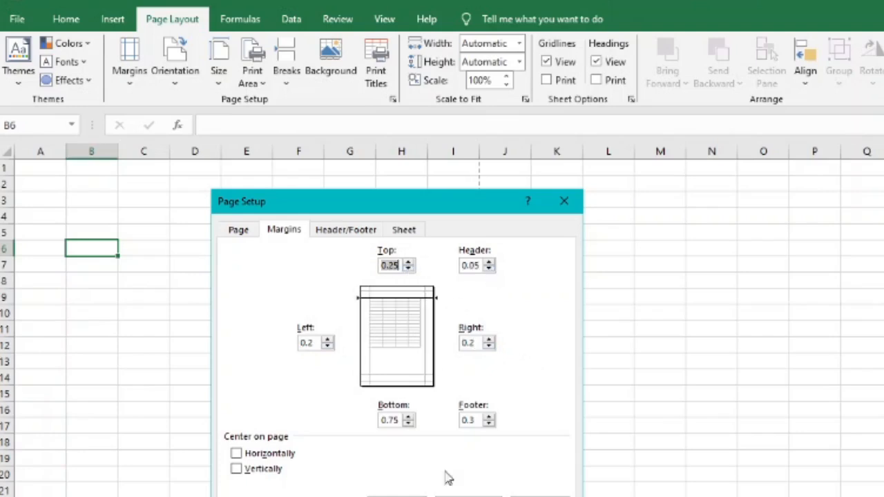
click(408, 424)
click(409, 423)
click(490, 424)
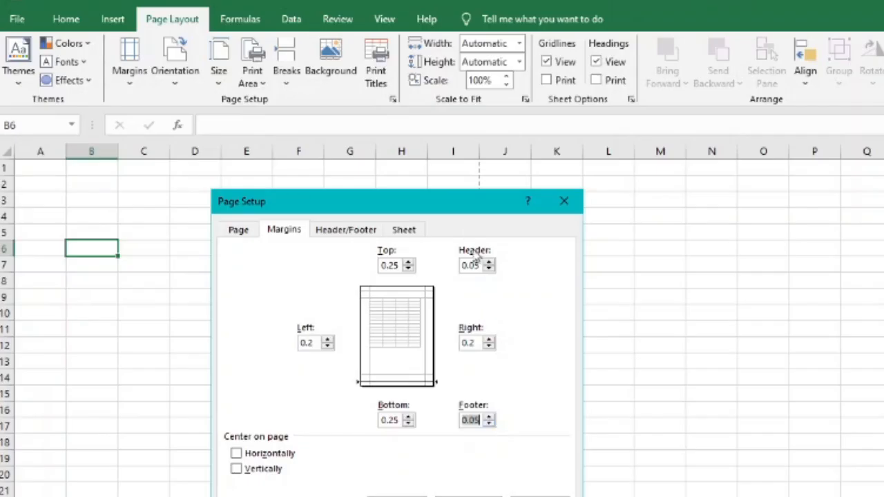
click(238, 233)
click(285, 235)
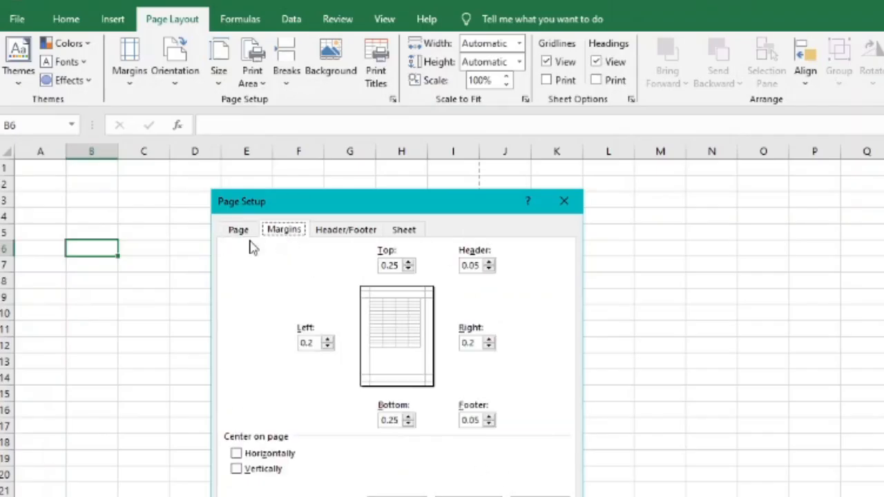
click(239, 232)
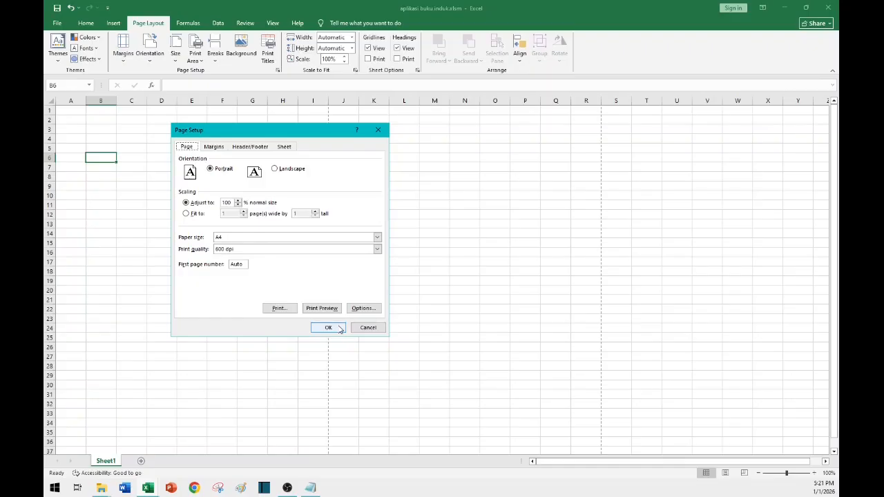
click(330, 330)
click(138, 149)
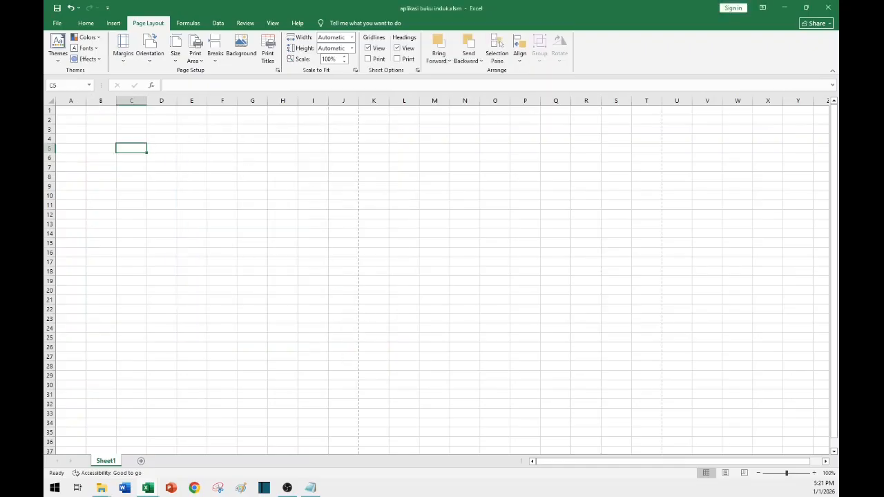
click(191, 309)
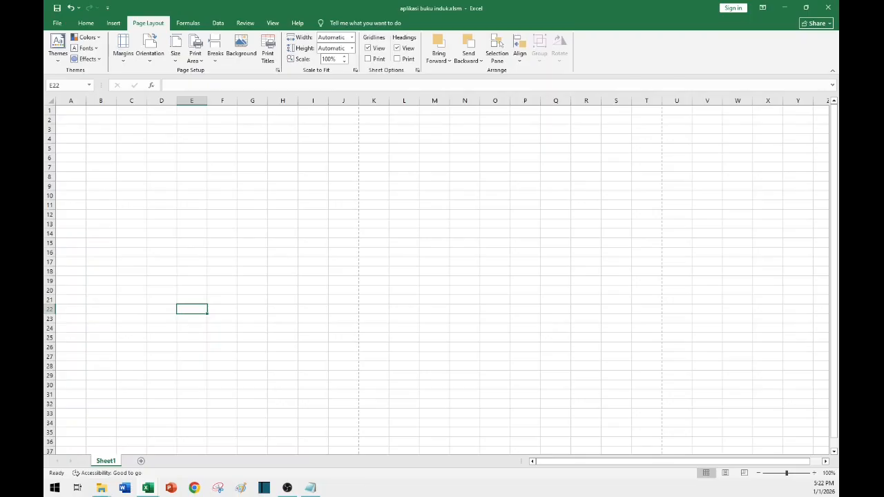
key(alt+F11)
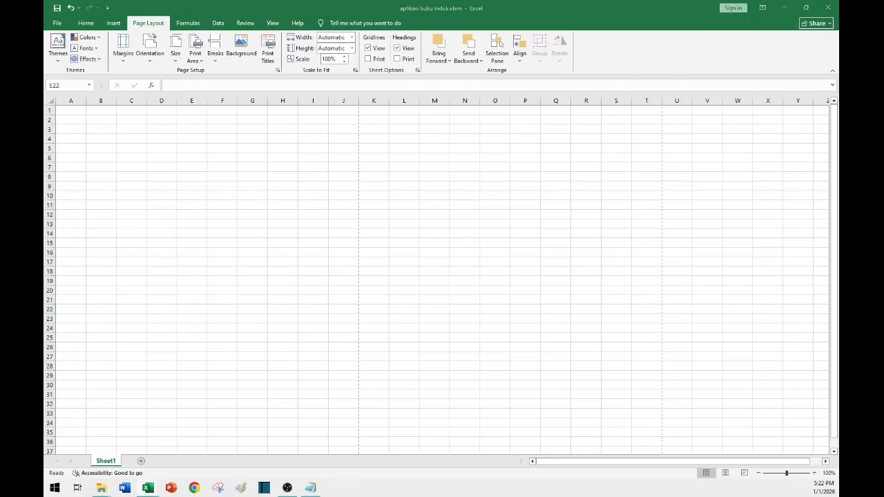
click(235, 311)
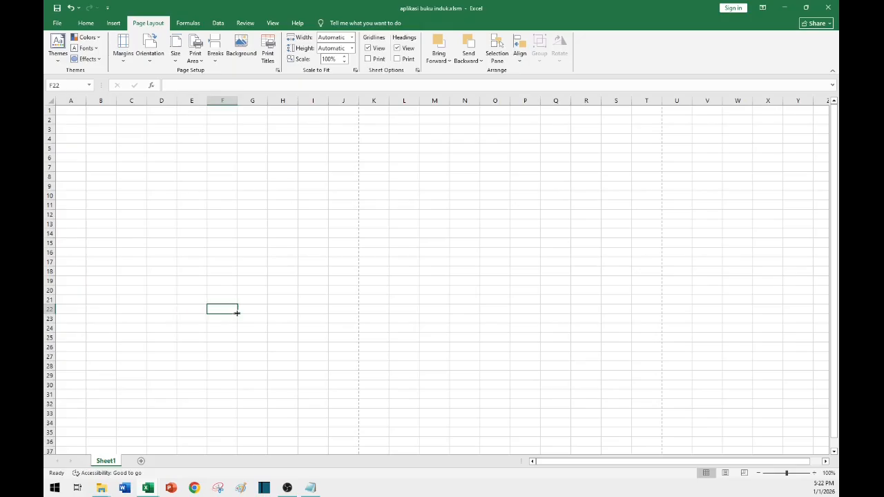
Rename the sheet to Cetak_identitas.
right_click(108, 467)
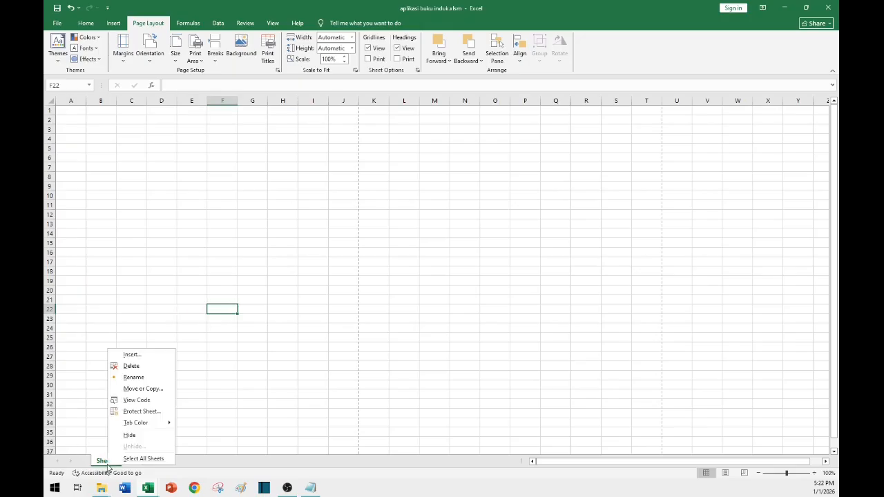
click(132, 378)
text(Cetak_identitas)
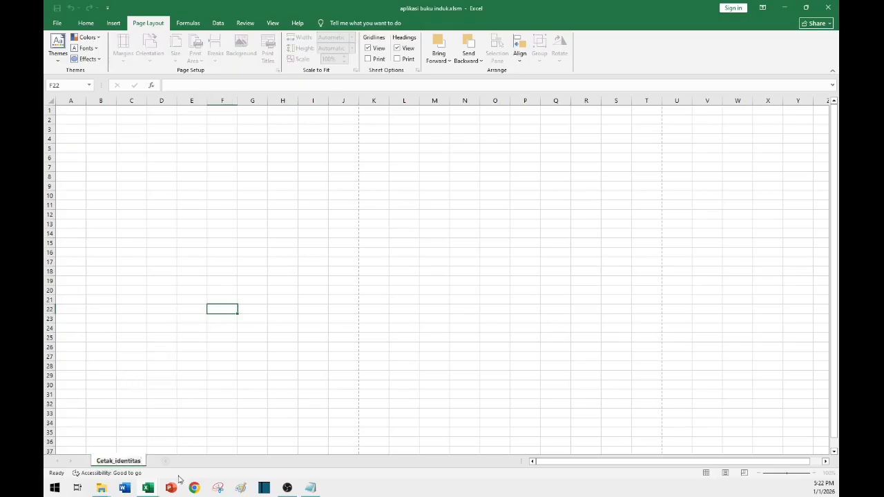
Set the width of columns A through AE to 2.
click(124, 298)
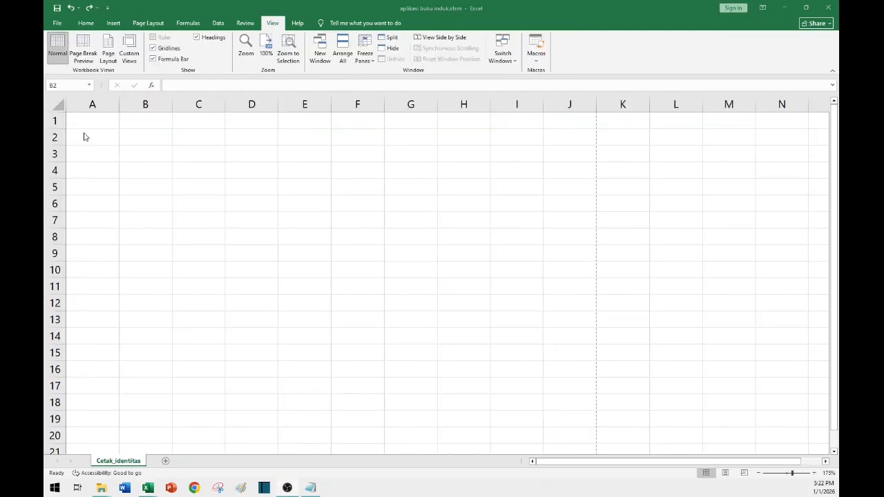
click(91, 109)
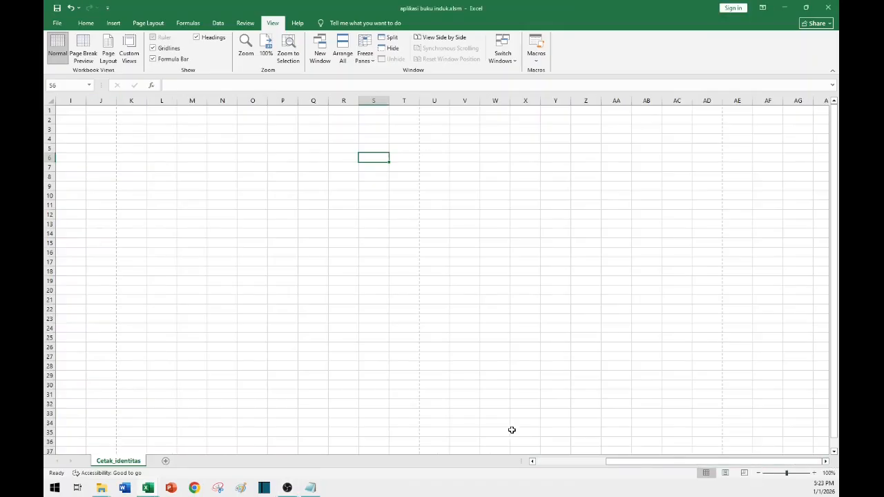
drag(631, 461, 289, 445)
click(70, 102)
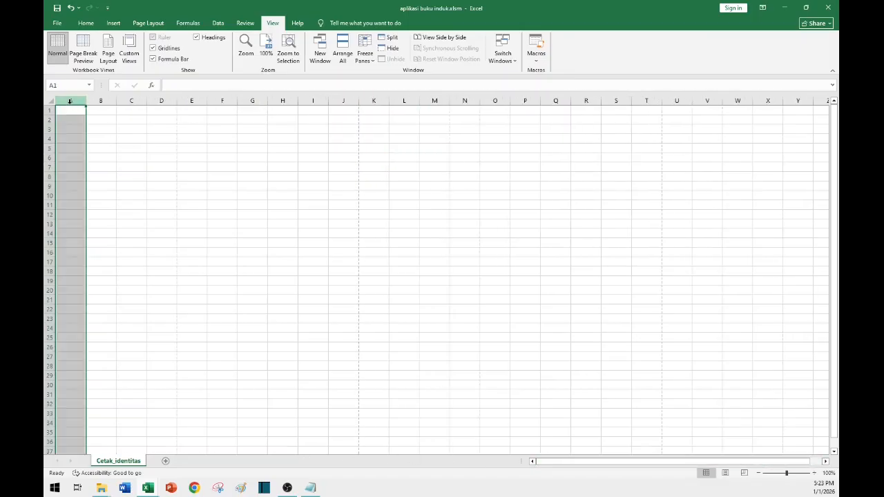
key(shift)
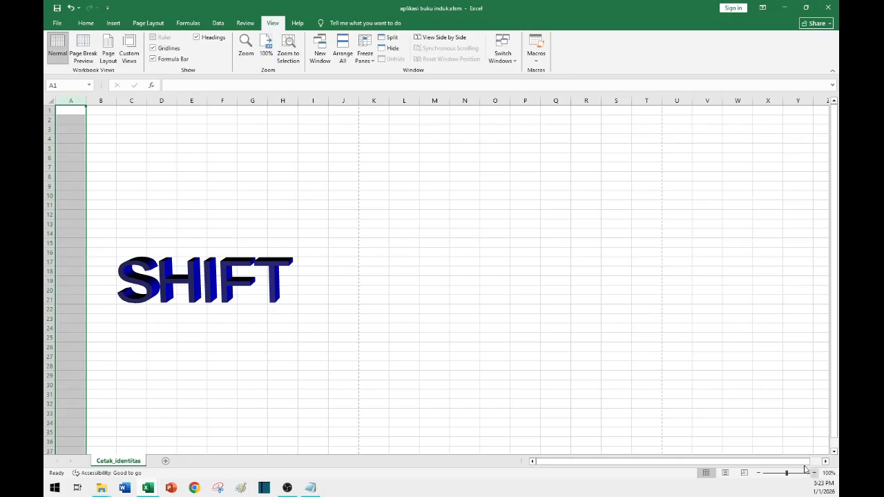
click(826, 464)
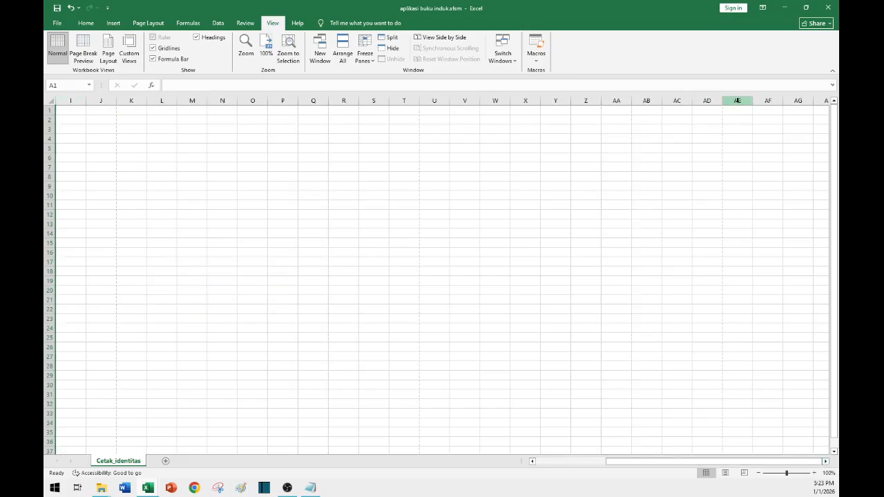
shift+click(737, 100)
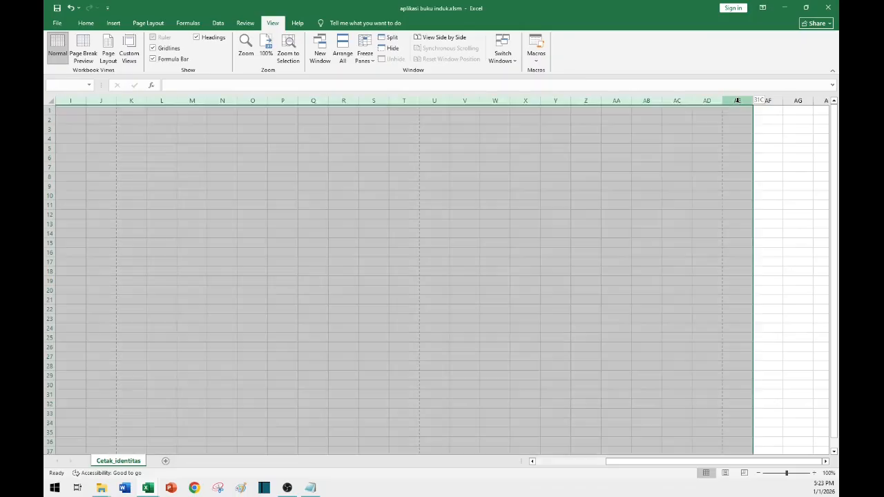
click(88, 24)
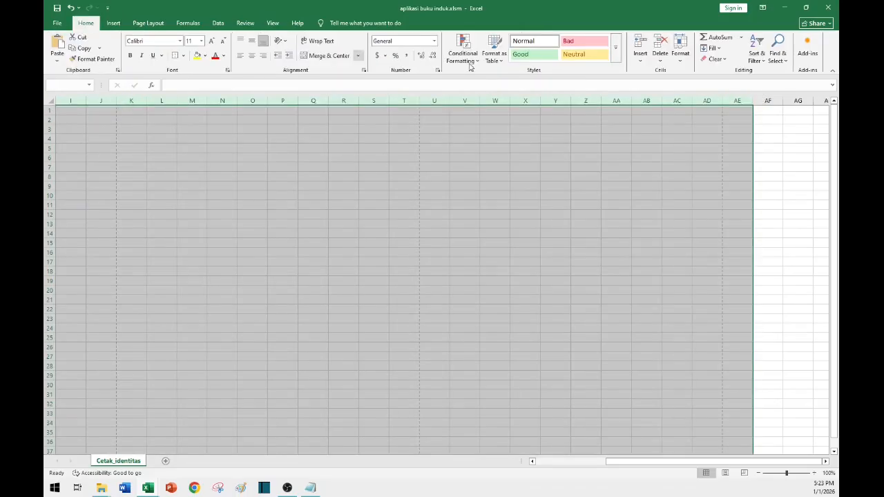
click(683, 61)
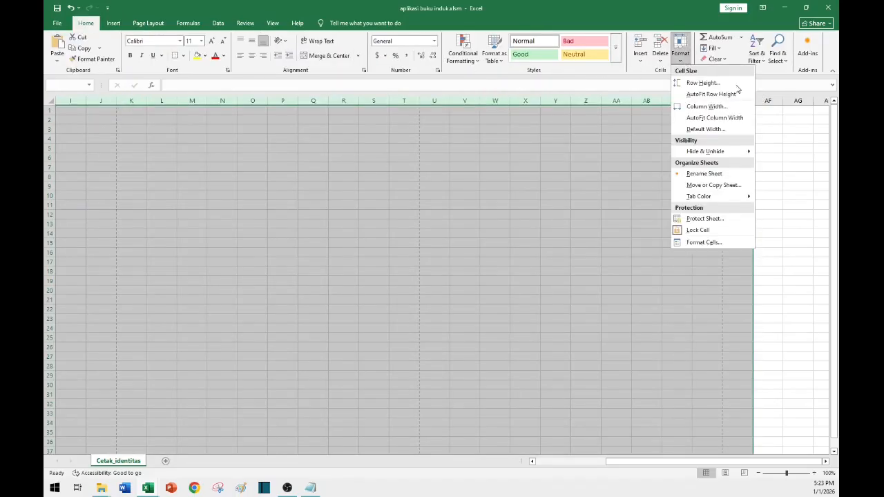
click(707, 107)
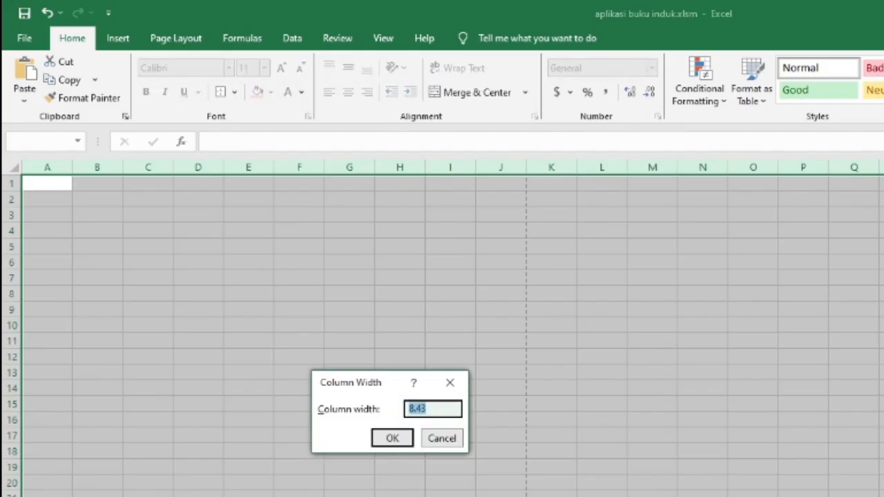
text(2)
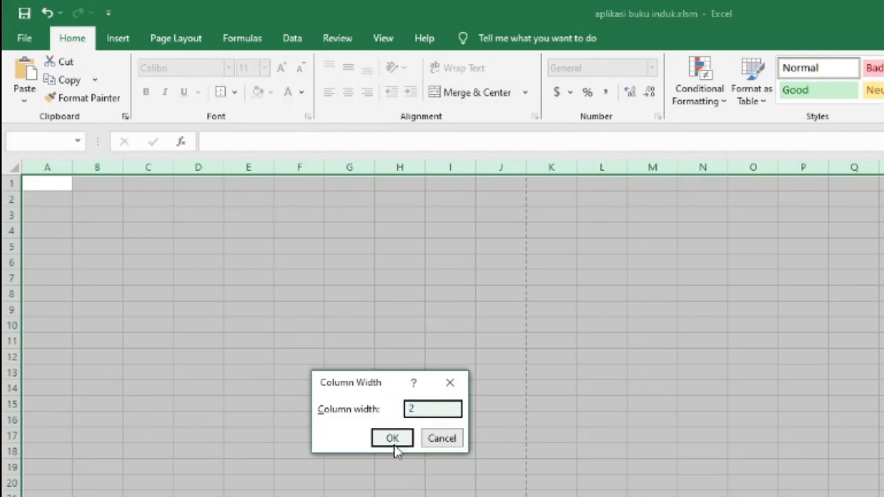
click(392, 441)
Deselect the columns and switch the sheet to Page Break Preview.
click(551, 232)
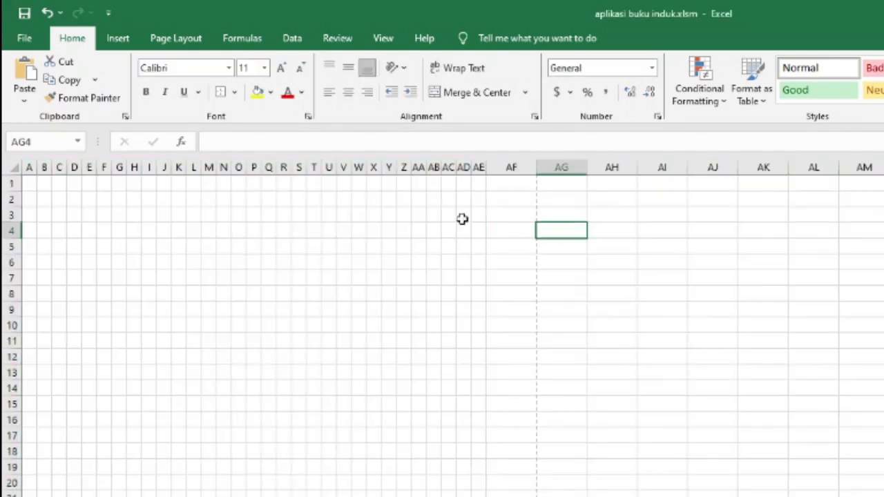
click(463, 231)
click(383, 38)
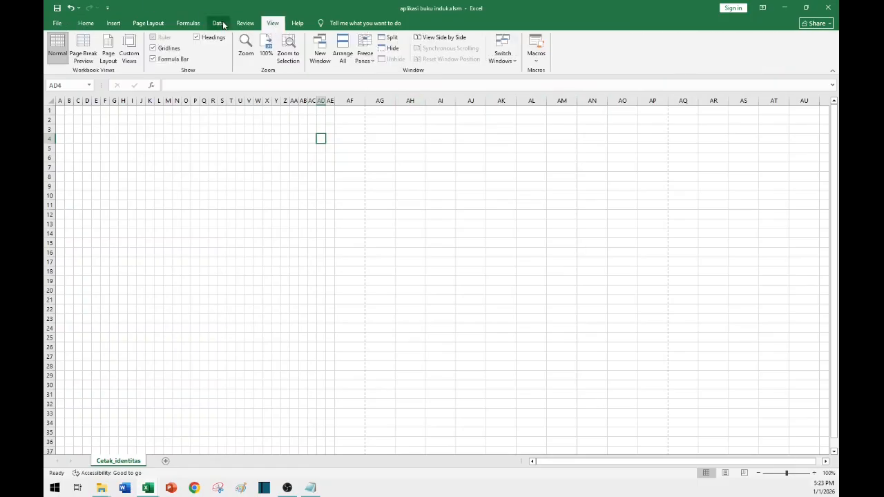
click(88, 54)
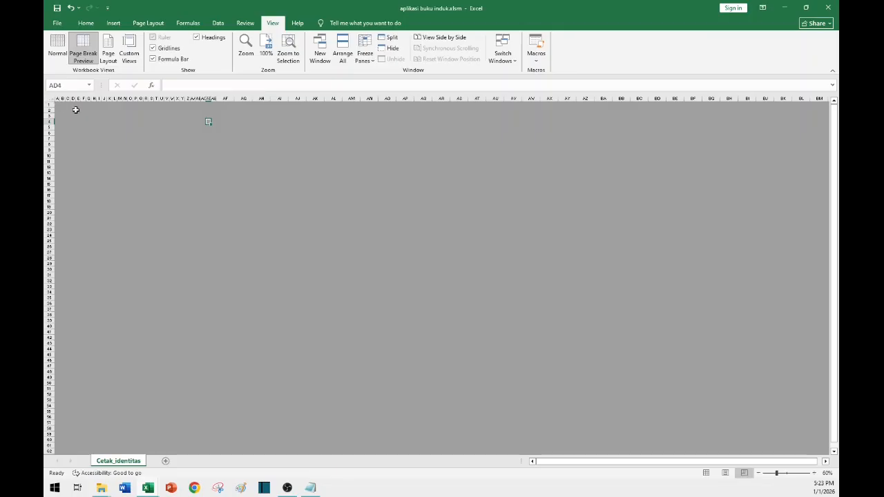
Widen the print area boundary so page 1 spans columns A through AF.
click(140, 144)
scroll(90, 123, up, 9)
mouse_move(84, 124)
mouse_down()
mouse_move(719, 189)
mouse_move(288, 139)
mouse_move(85, 137)
mouse_up()
scroll(82, 124, up, 10)
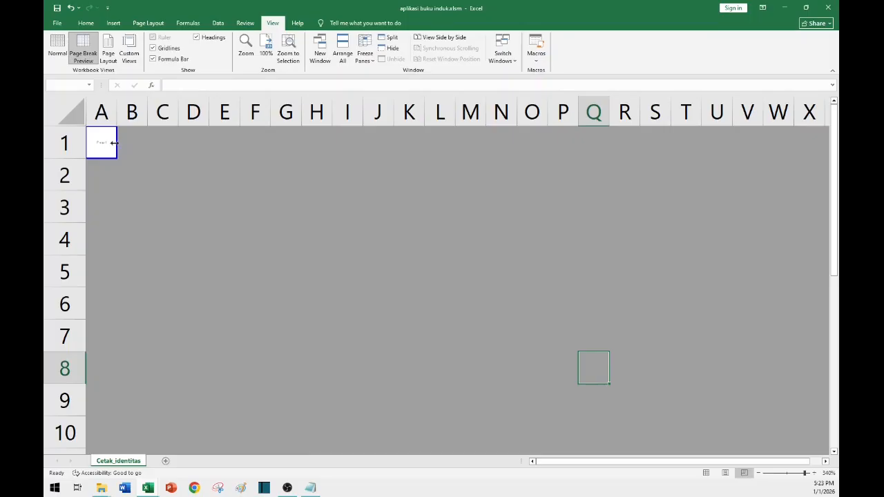
drag(115, 143, 815, 149)
scroll(651, 141, down, 9)
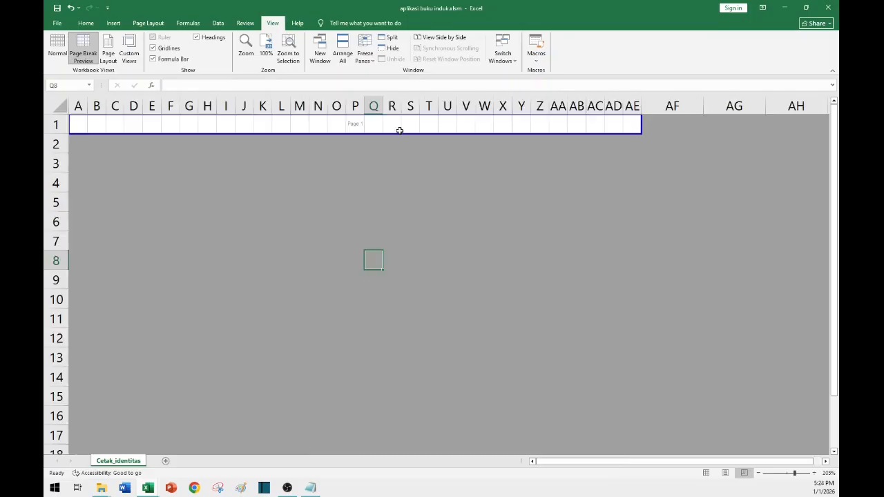
drag(641, 123, 822, 137)
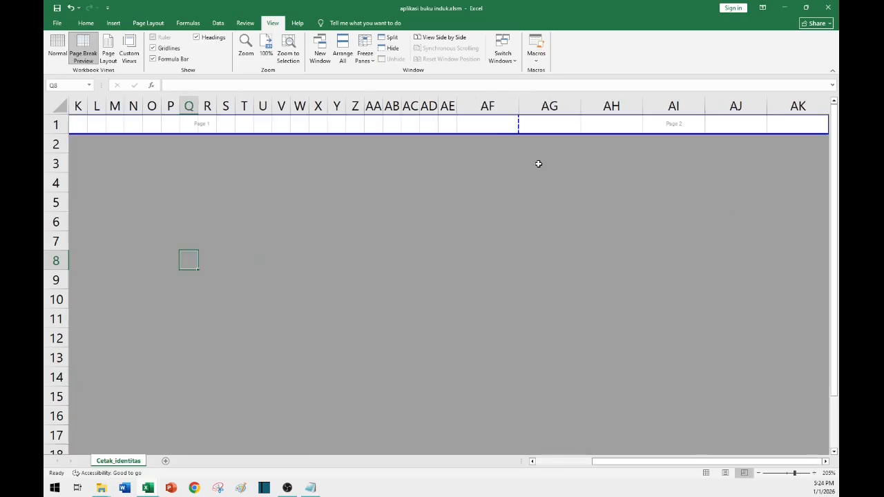
click(551, 178)
scroll(551, 177, down, 1)
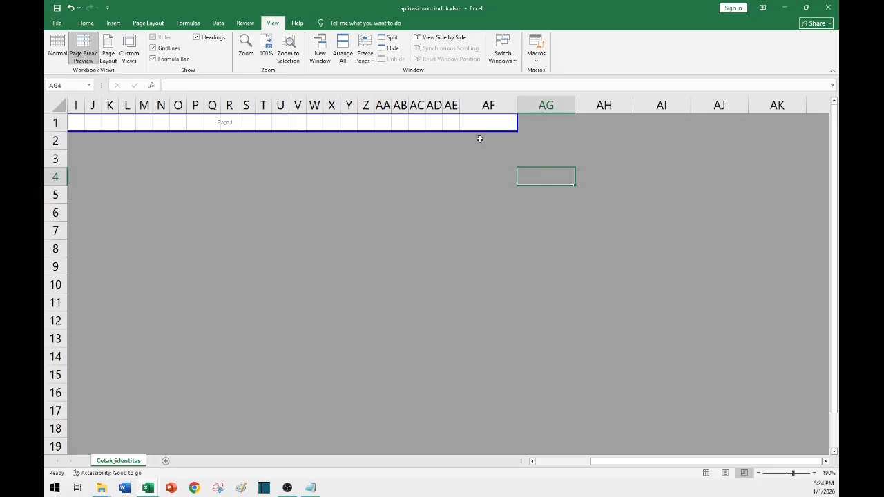
Drag the print area's lower boundary down to extend the printed page to around row 63.
drag(482, 131, 458, 456)
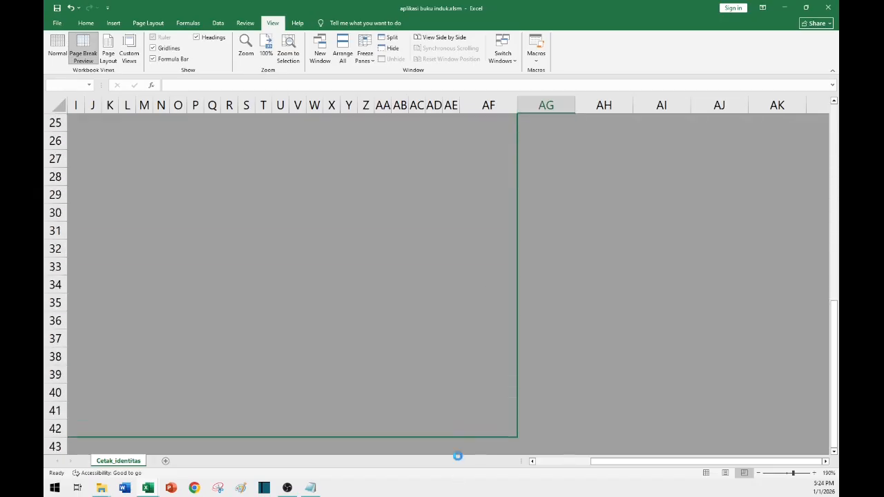
scroll(413, 320, down, 9)
scroll(408, 290, down, 8)
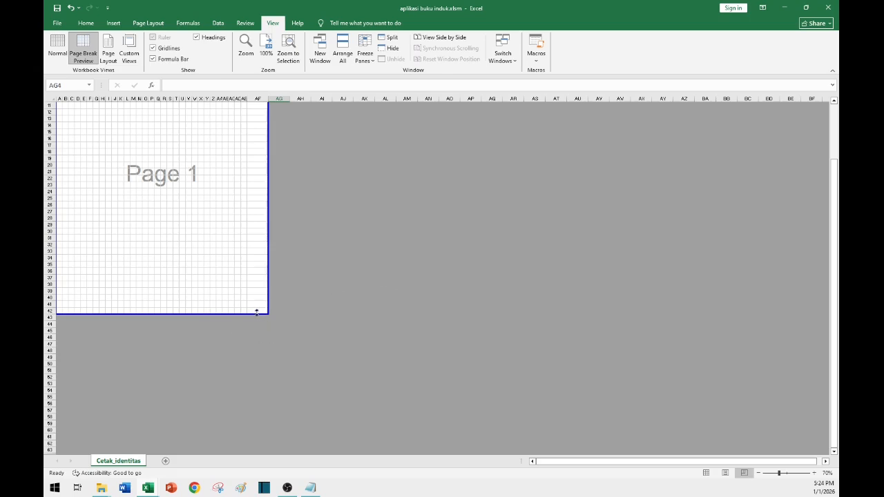
drag(257, 312, 241, 396)
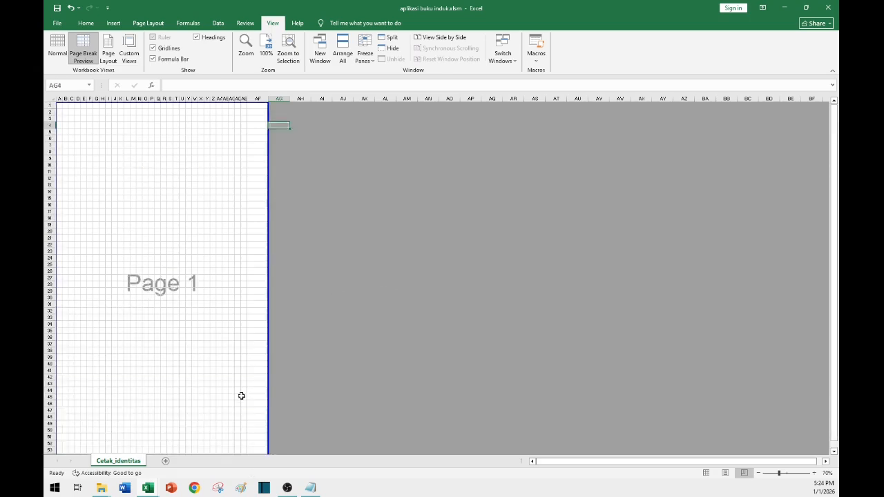
scroll(228, 345, down, 9)
click(200, 218)
scroll(173, 262, up, 5)
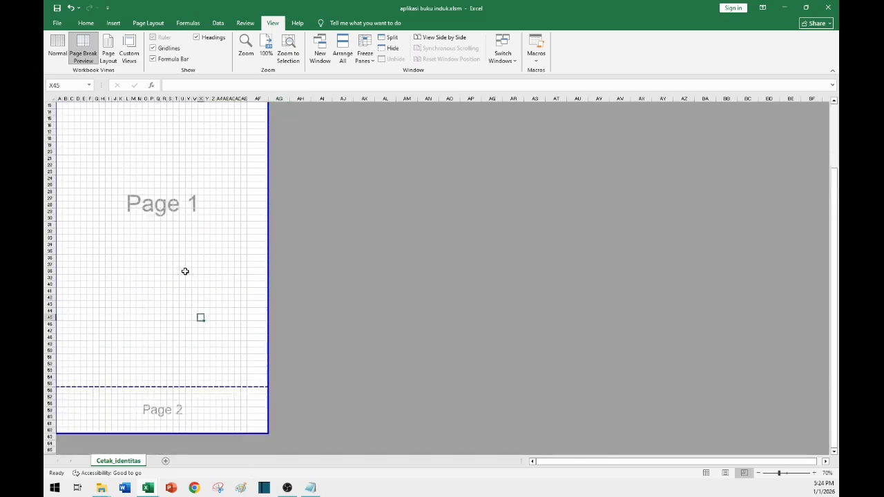
scroll(185, 271, up, 4)
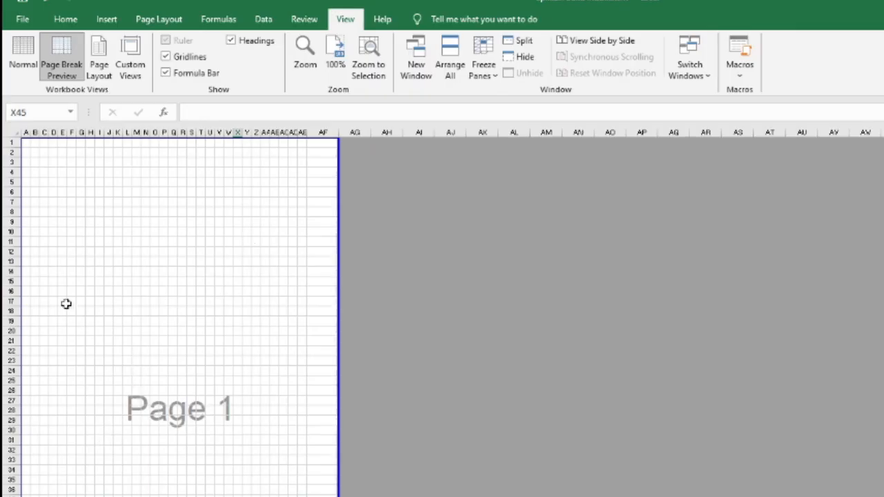
click(74, 162)
scroll(179, 361, down, 6)
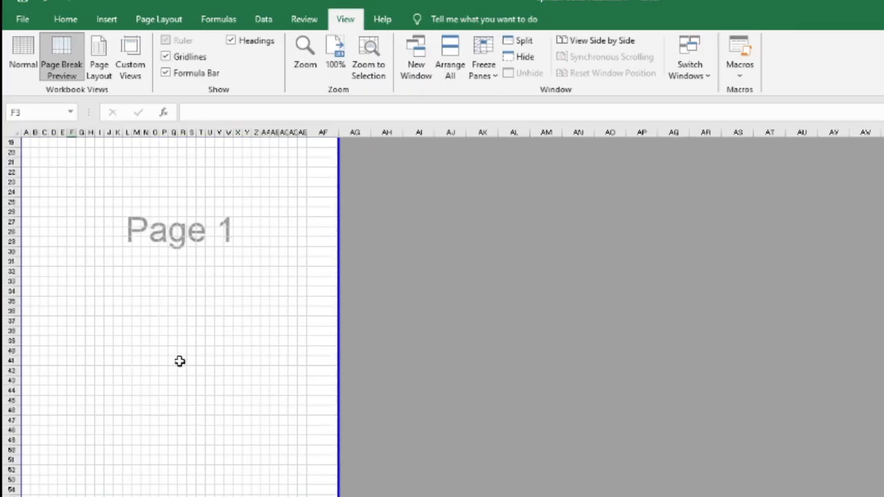
scroll(179, 361, down, 1)
click(34, 470)
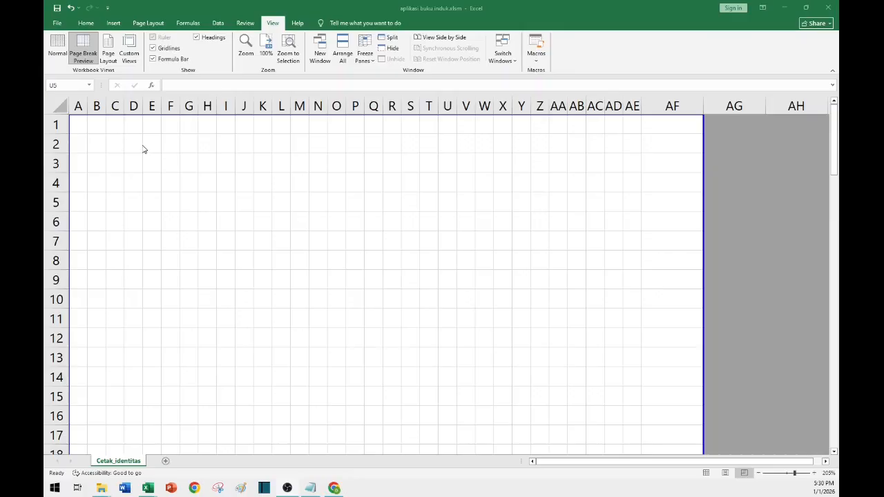
Review the identity-sheet header labels in rows 1 to 4, including the NIS, NISN and Foto 3 x 4 cells.
key(ctrl+a)
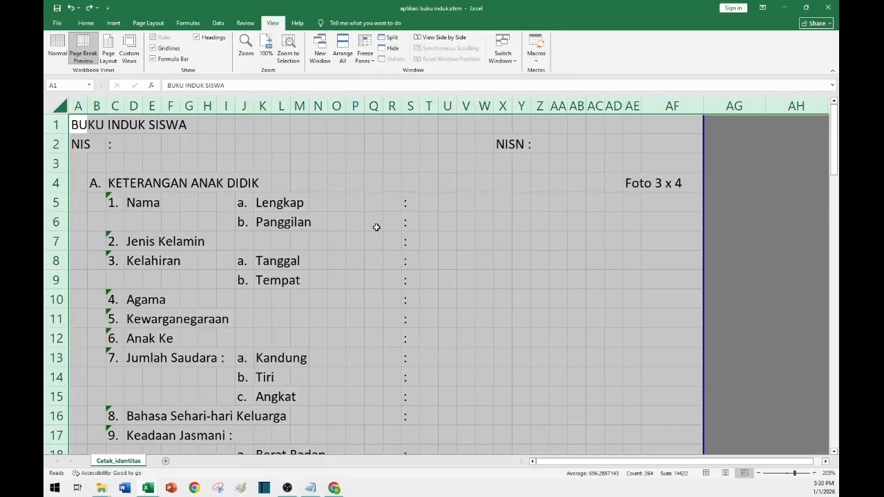
click(151, 165)
scroll(197, 141, up, 2)
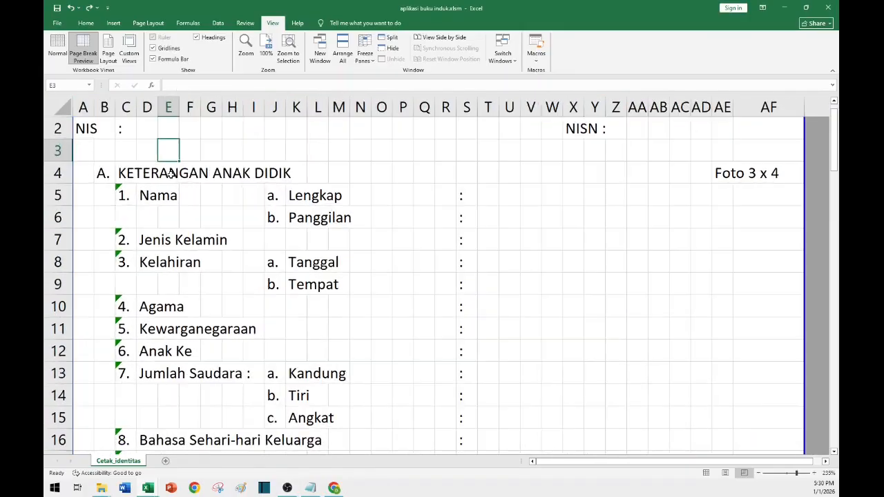
scroll(269, 206, up, 1)
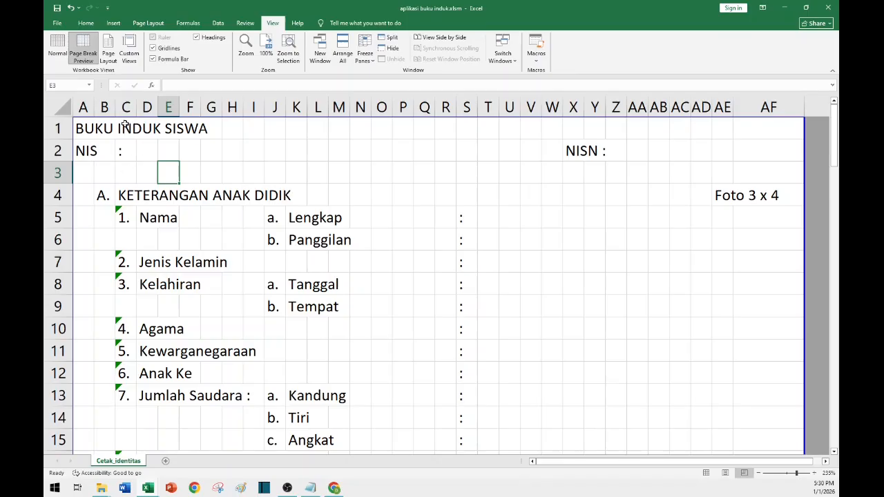
click(81, 129)
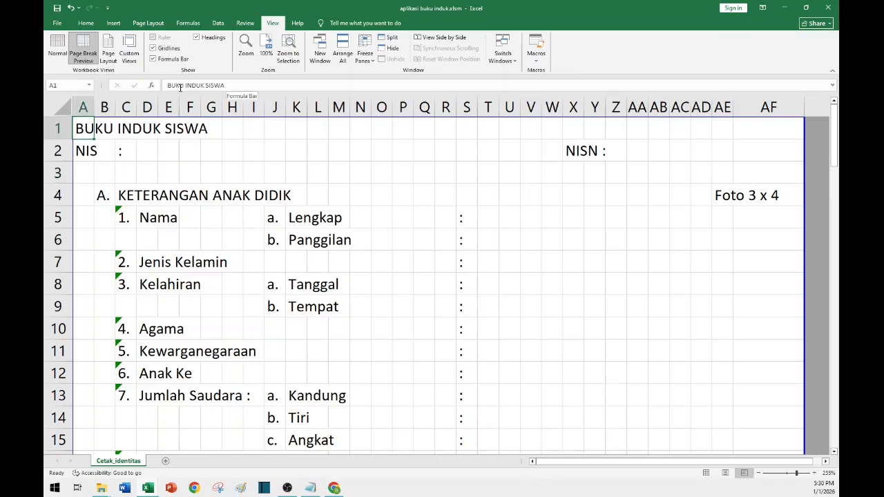
click(81, 150)
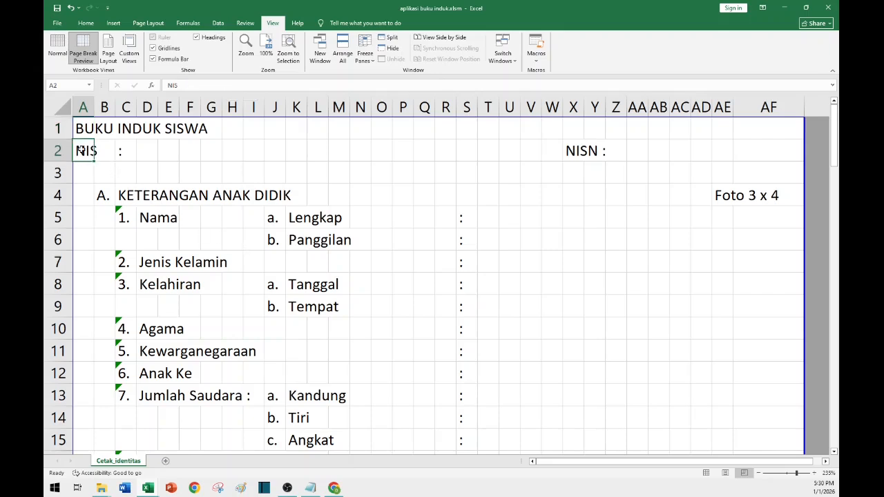
click(127, 152)
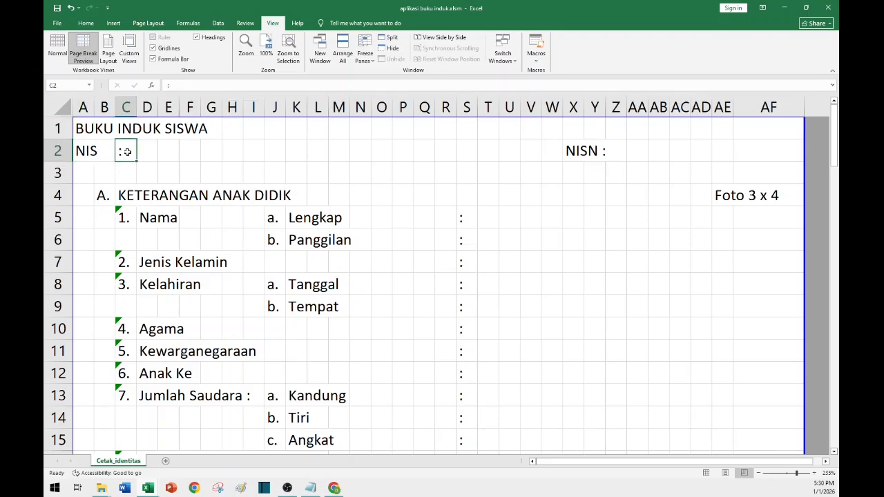
click(576, 152)
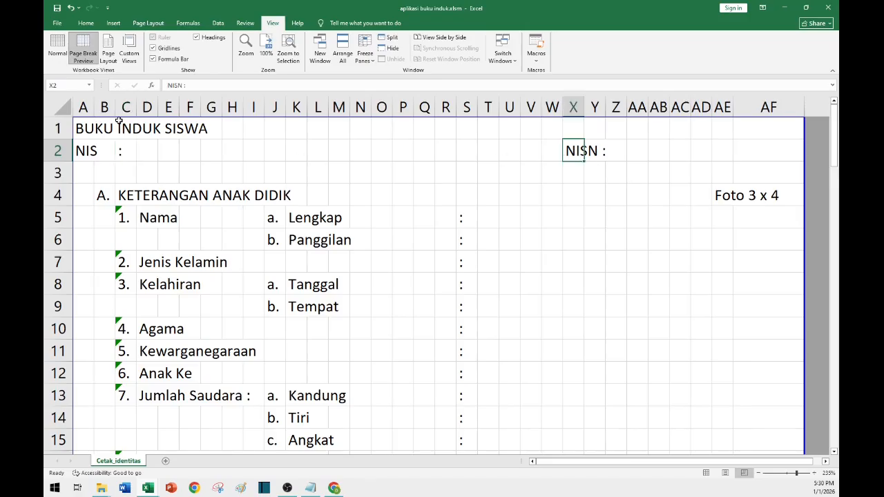
click(722, 195)
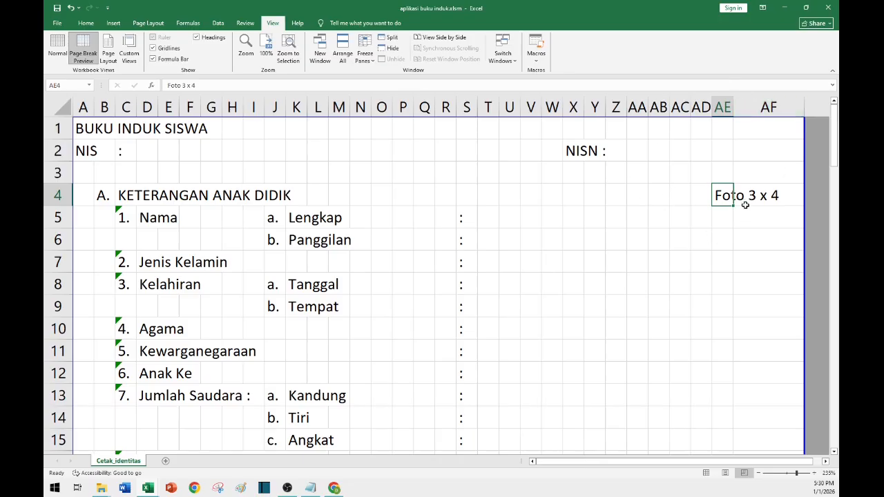
Inspect which cells in columns B and C hold the section letter and the item numbers.
click(104, 196)
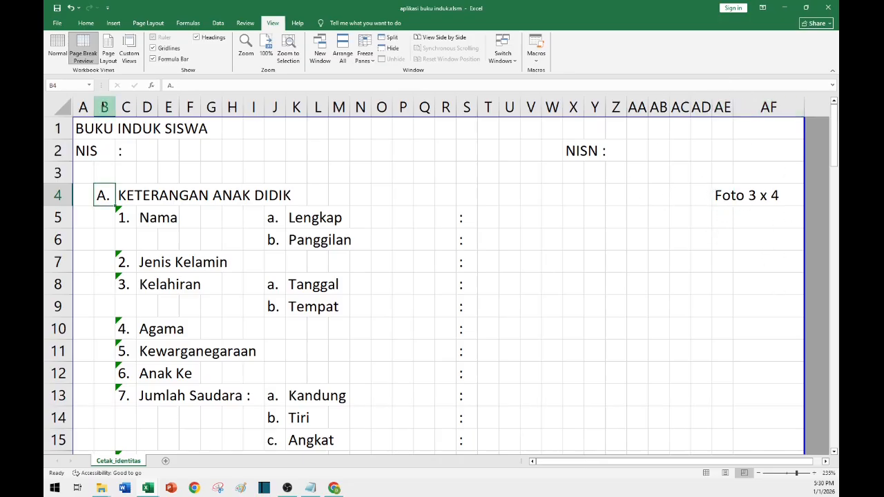
click(104, 107)
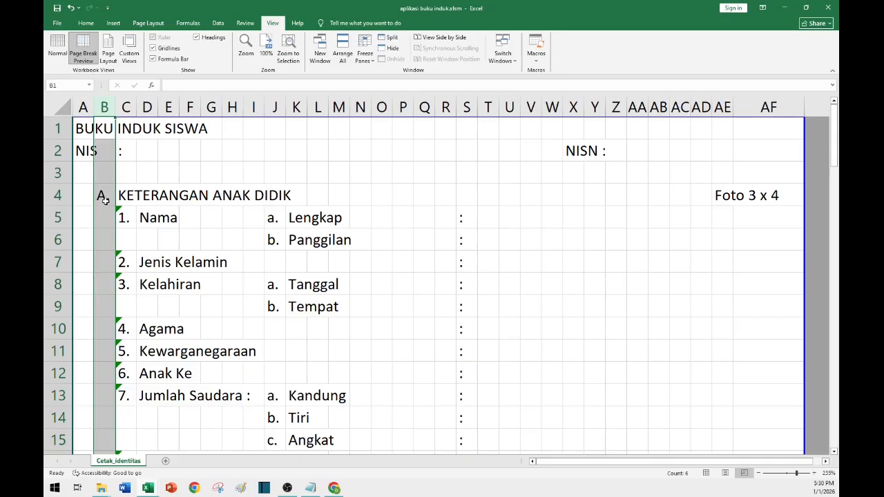
click(104, 197)
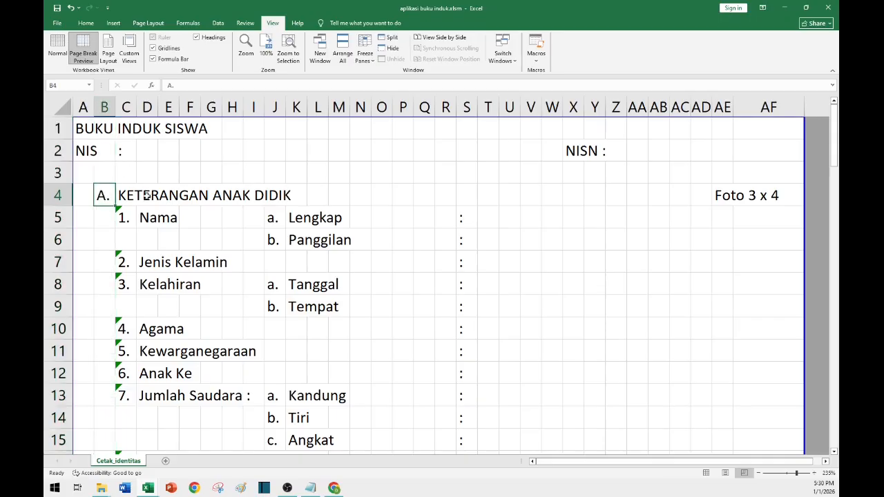
click(135, 198)
click(127, 106)
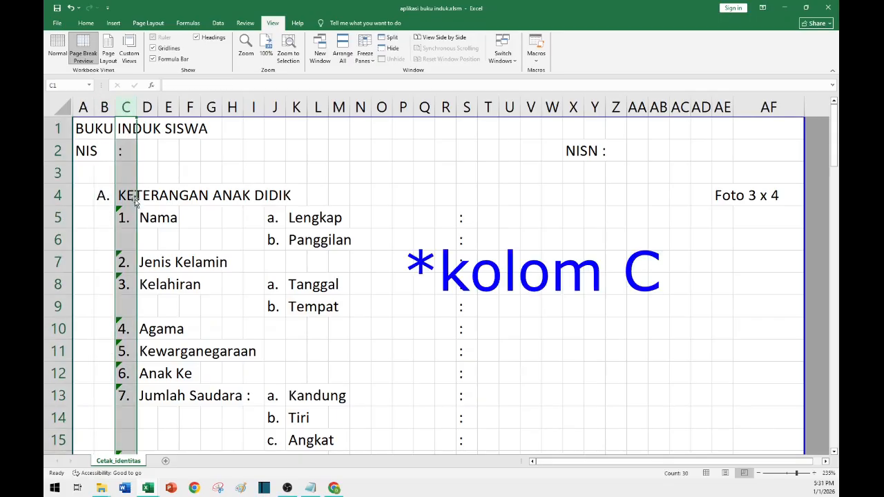
click(128, 196)
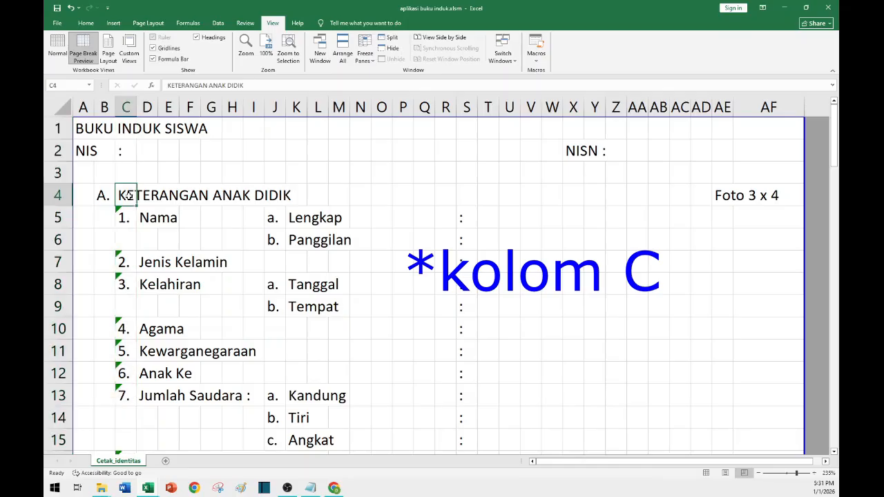
key(Down)
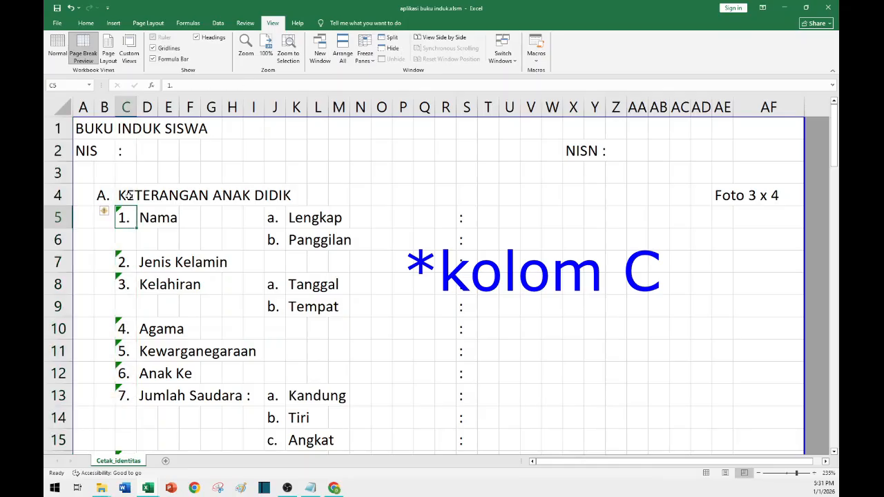
click(124, 263)
click(124, 284)
click(123, 330)
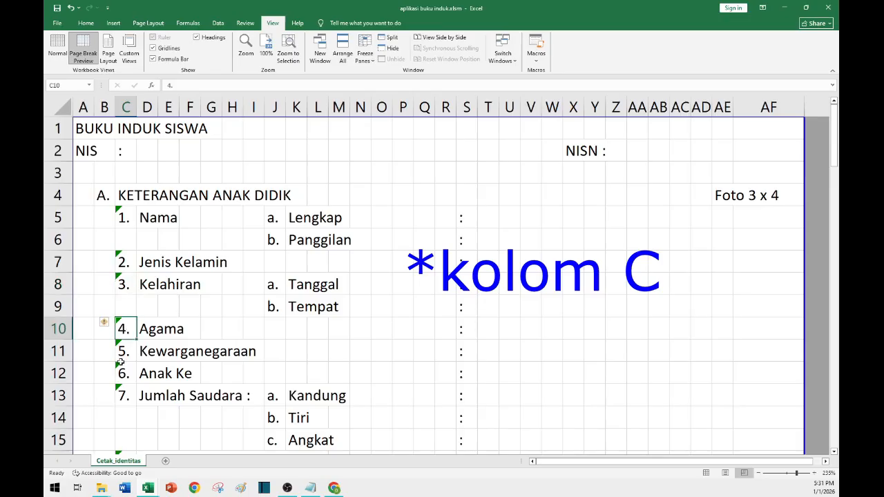
Inspect the item labels in column D and the sub-item letters in column J.
click(147, 107)
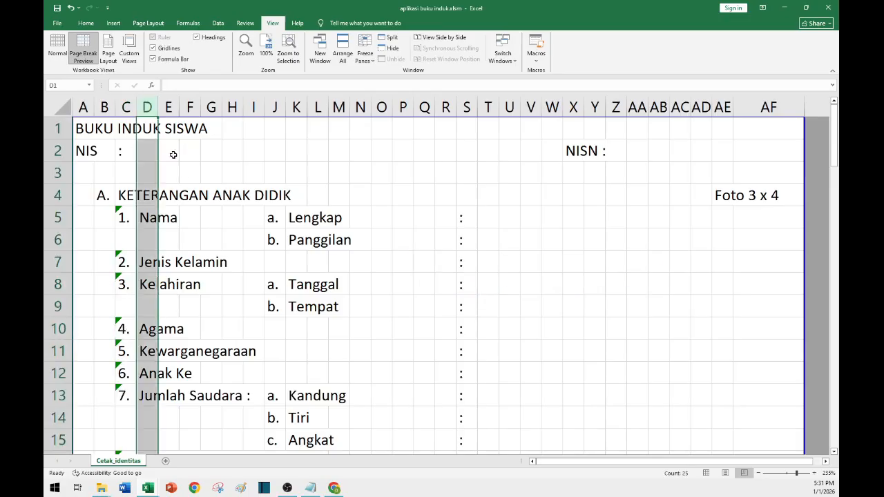
click(147, 218)
click(148, 263)
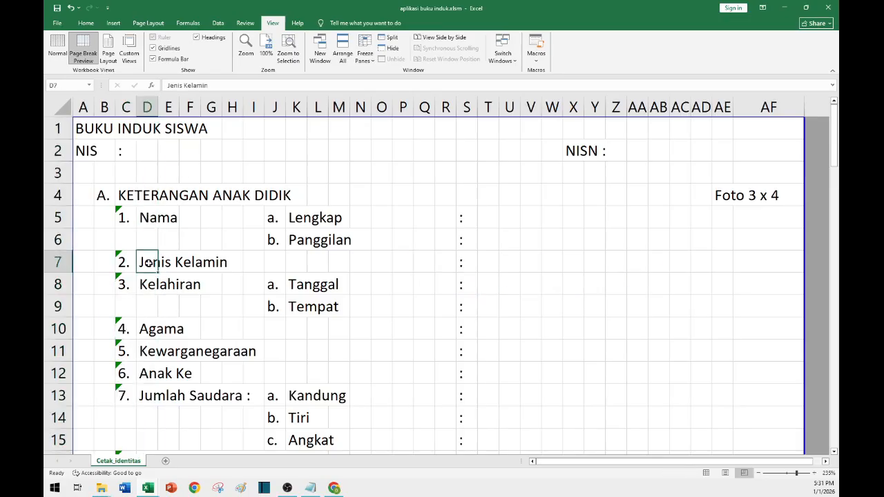
click(145, 286)
click(145, 330)
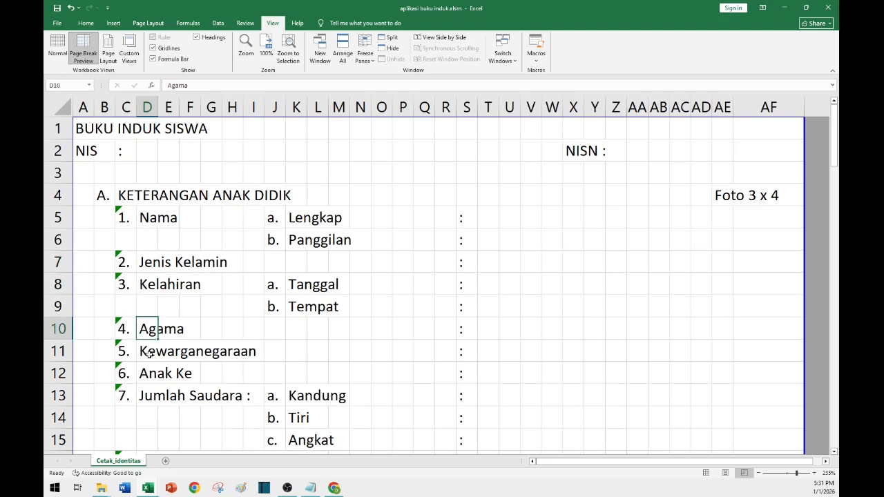
click(148, 354)
click(146, 376)
click(149, 397)
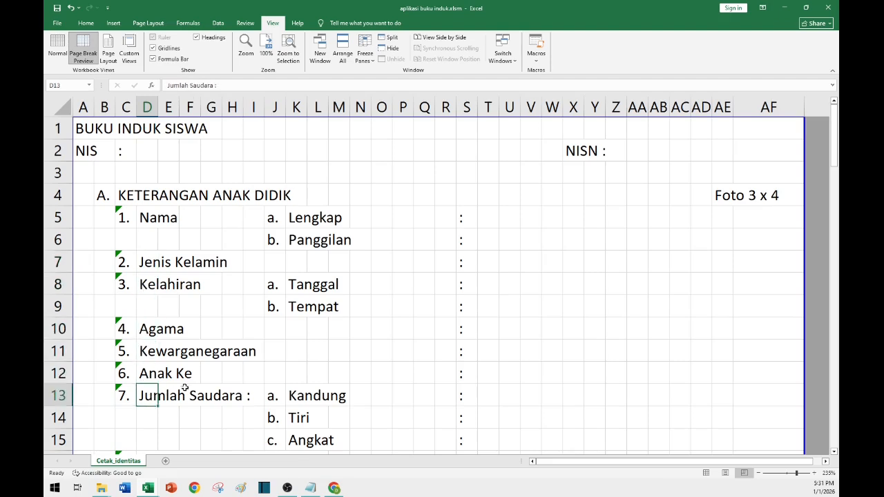
click(278, 109)
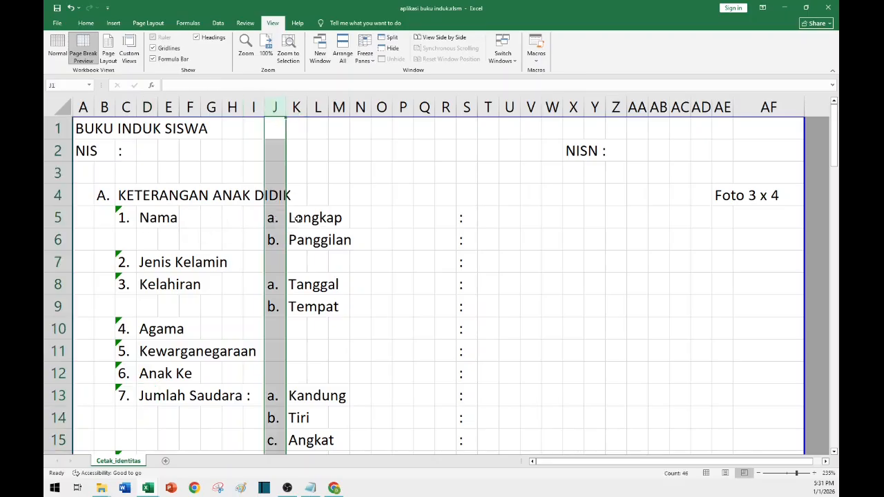
click(273, 285)
click(273, 307)
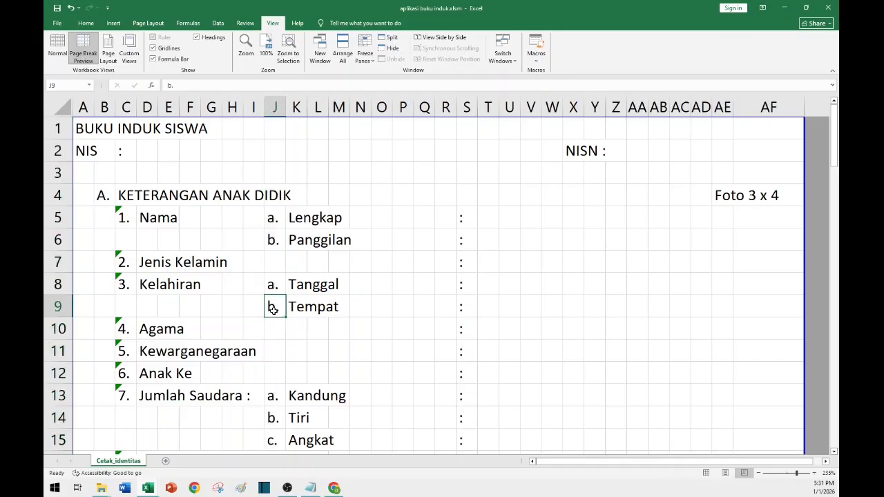
Inspect the sub-item letters, labels and colon cells in columns J, K and S for the Nama and Kelahiran items.
click(275, 400)
click(290, 265)
click(297, 105)
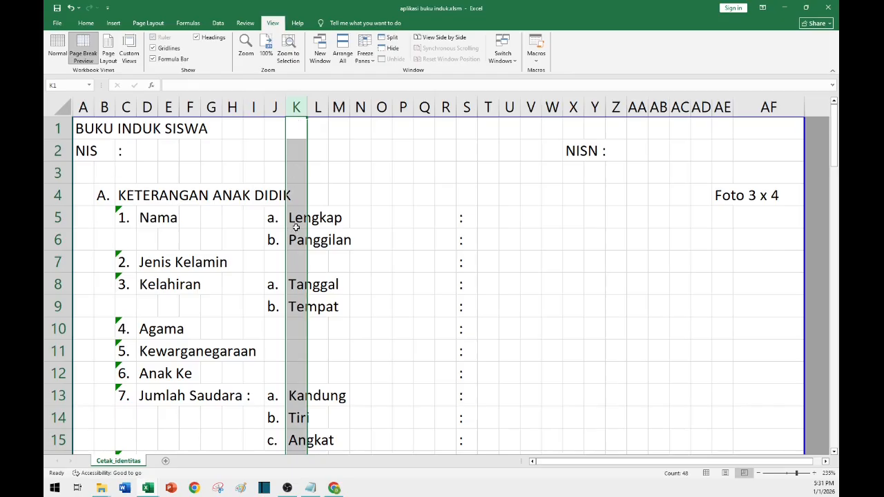
click(292, 240)
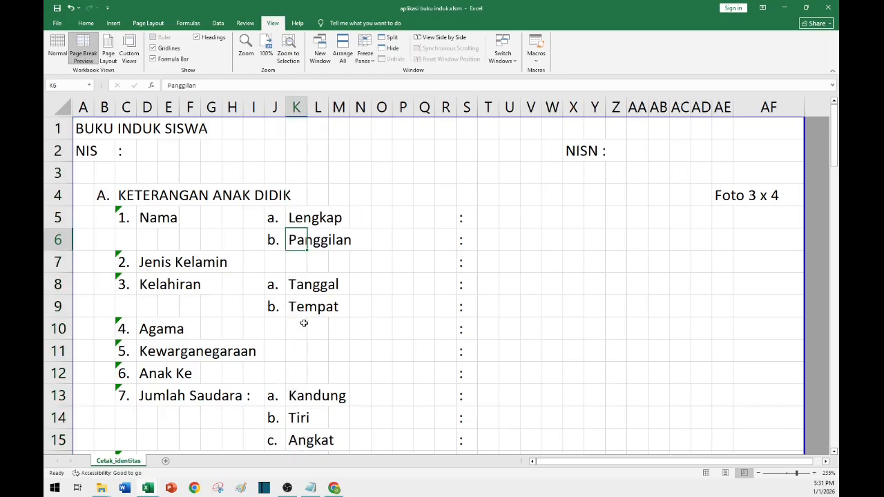
click(467, 107)
click(464, 217)
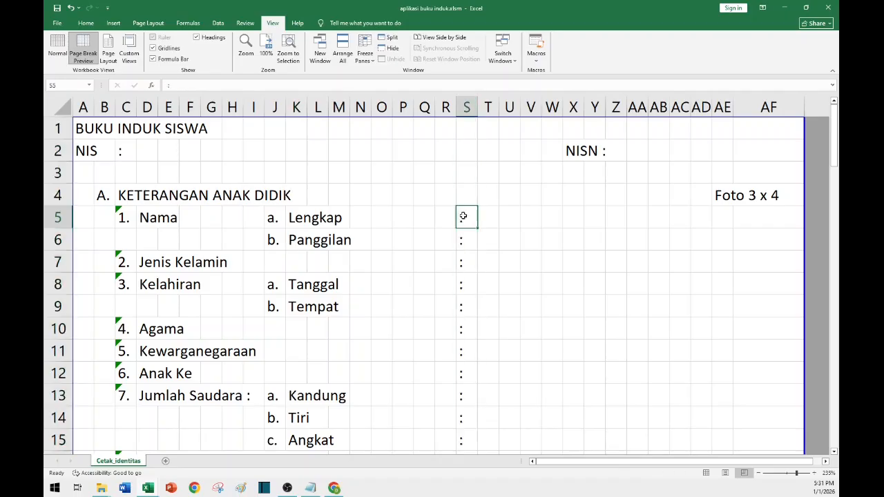
click(459, 240)
click(460, 307)
click(339, 284)
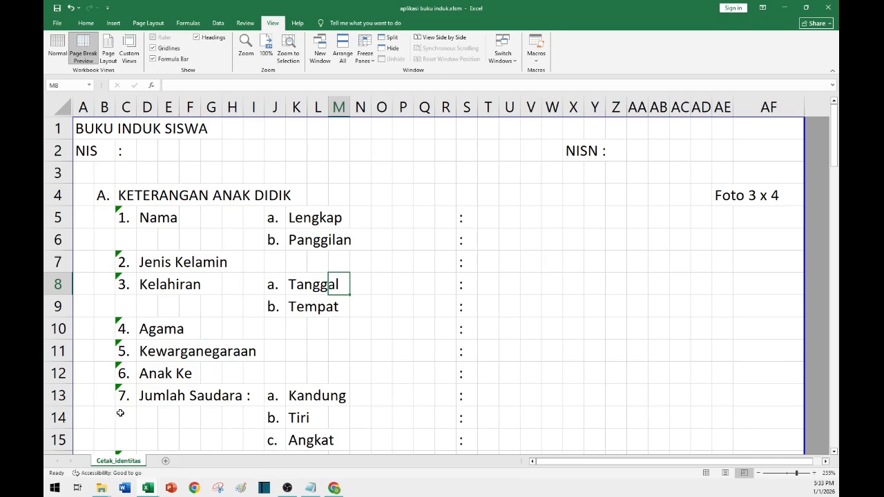
Scroll down and inspect the item numbers in column C and sub-item letters in column J for rows 16 to 23.
scroll(120, 413, down, 3)
scroll(117, 323, down, 1)
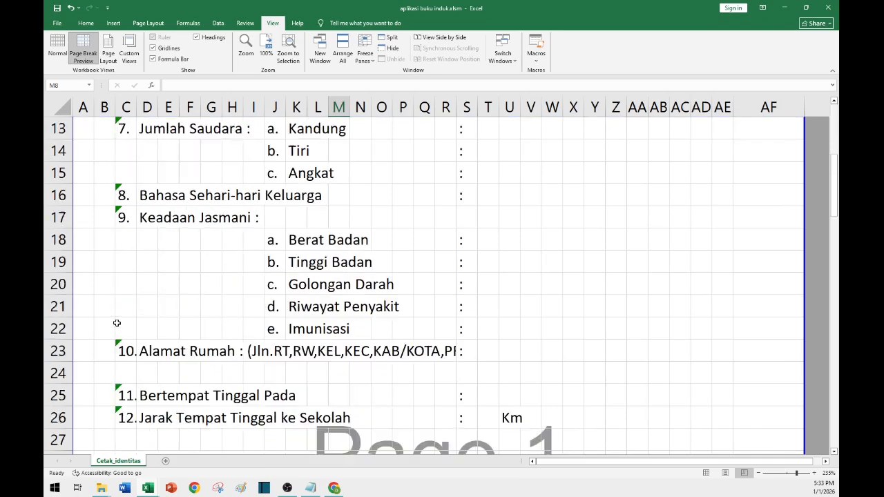
click(58, 195)
scroll(107, 229, down, 1)
click(150, 201)
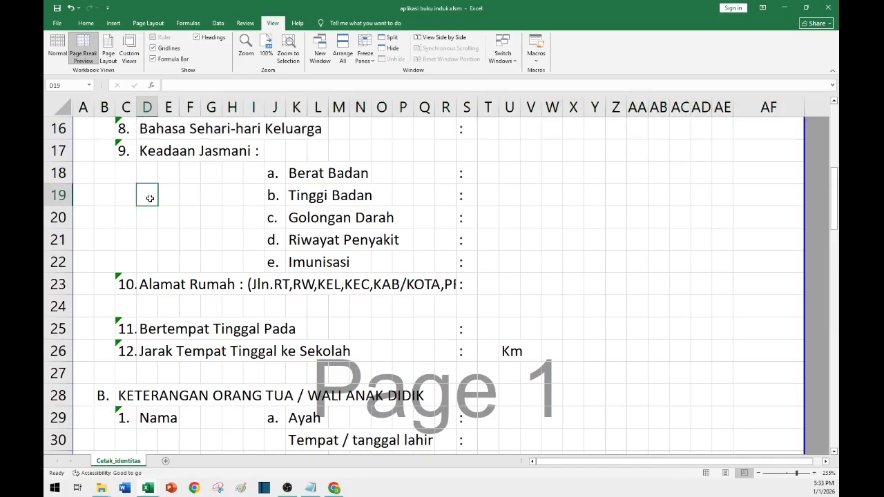
click(122, 134)
click(125, 107)
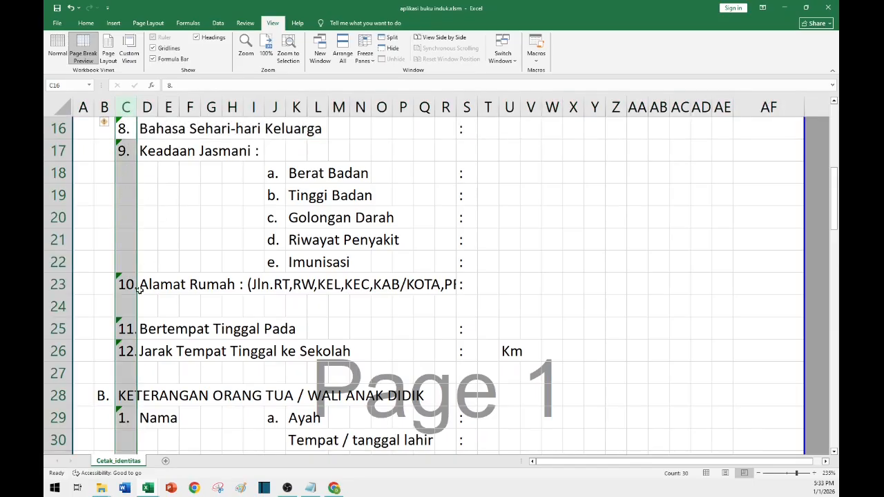
click(275, 107)
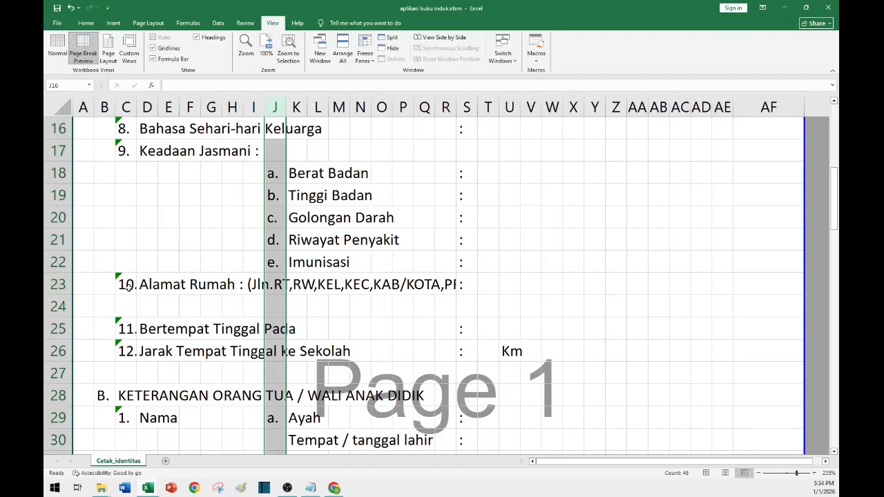
click(257, 287)
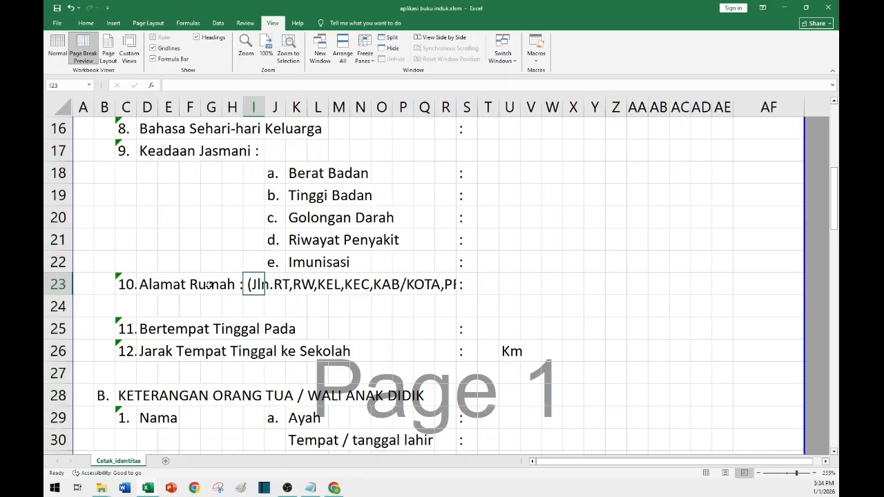
Expand the formula bar to read the full Alamat Rumah label in D23, then collapse it again.
click(142, 285)
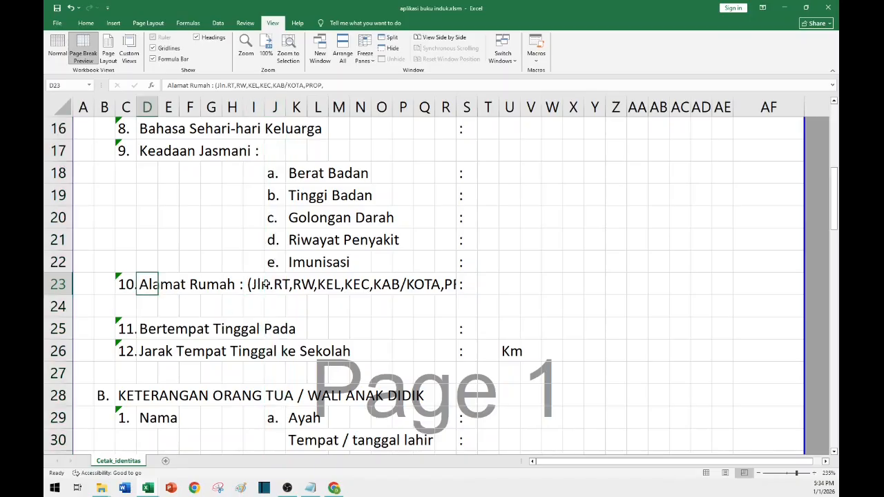
click(833, 87)
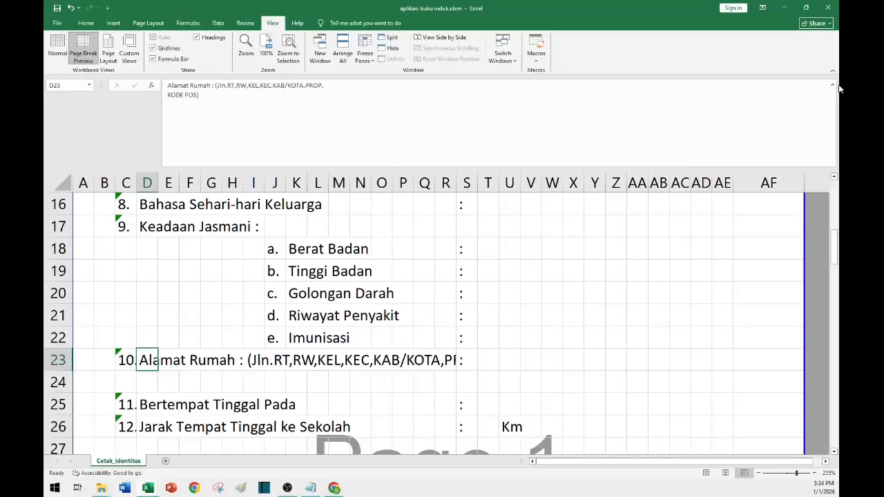
click(833, 86)
Inspect the colon cell, item numbers 11 and 12, and the section B heading cells.
click(382, 306)
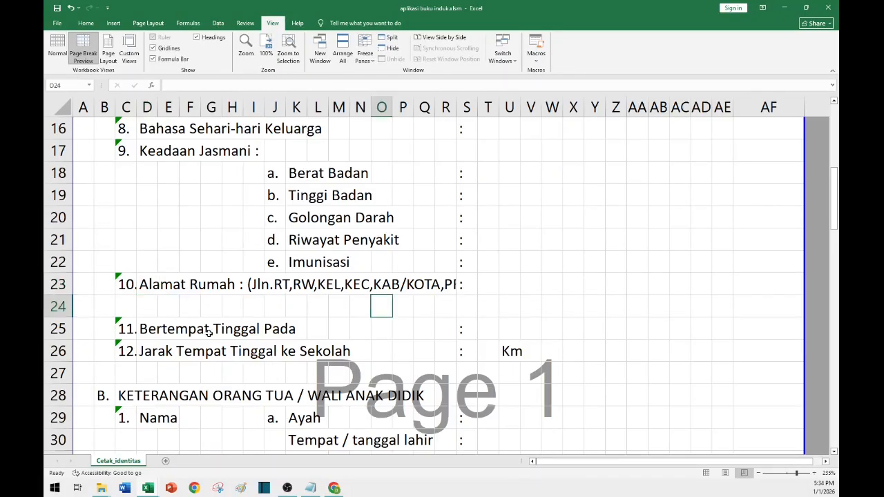
click(473, 286)
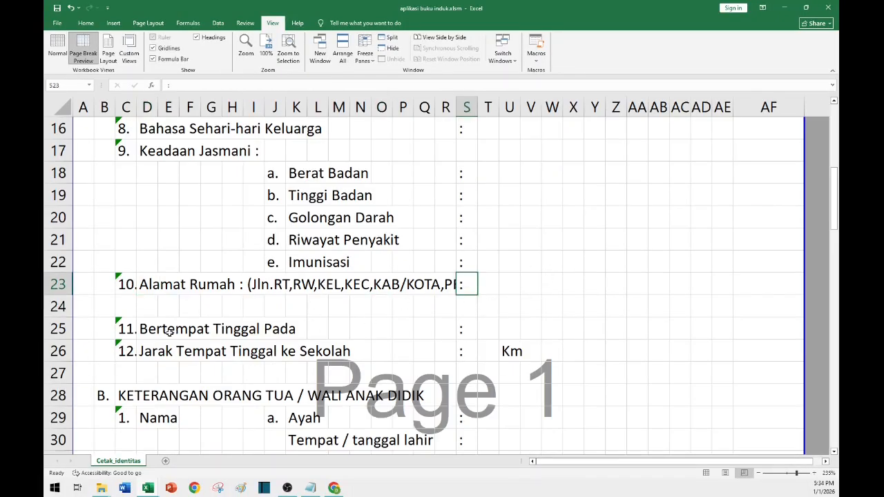
click(124, 329)
scroll(189, 295, down, 1)
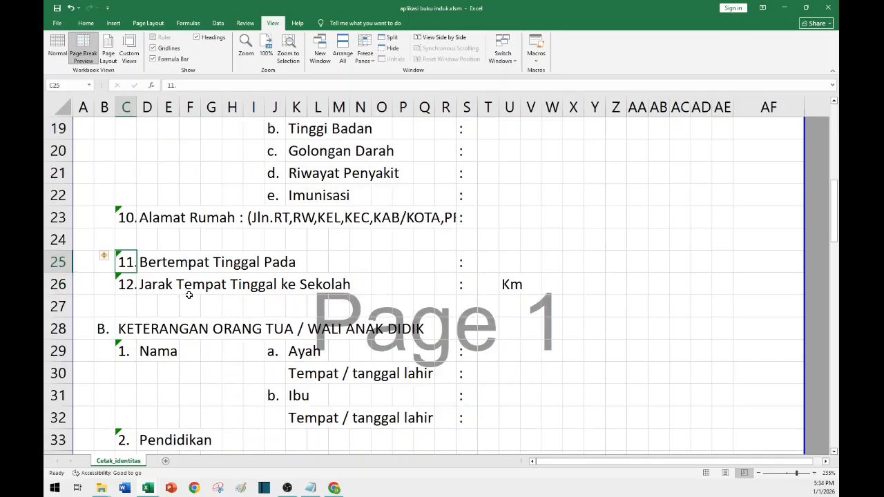
scroll(117, 301, down, 1)
click(133, 265)
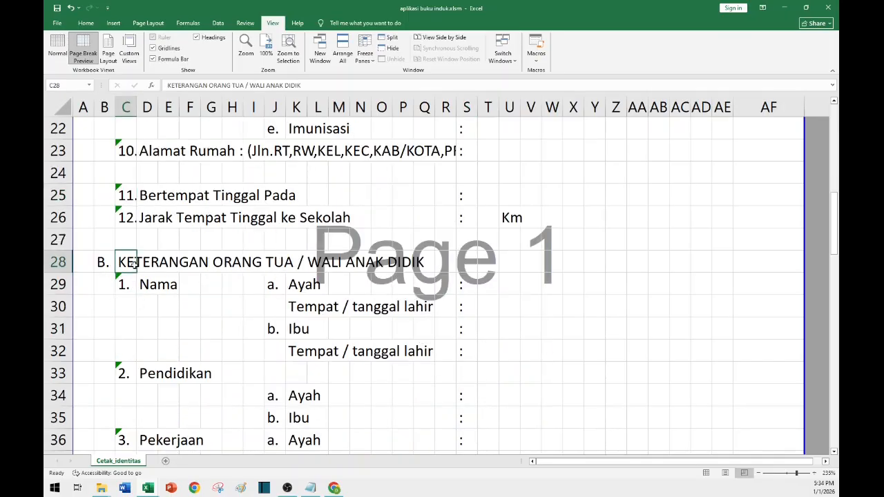
click(103, 269)
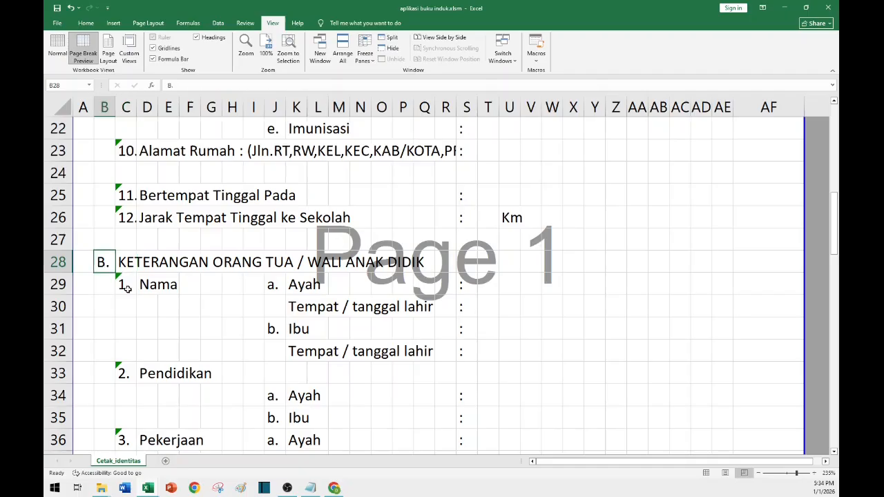
scroll(128, 290, down, 1)
scroll(128, 290, down, 1)
click(124, 152)
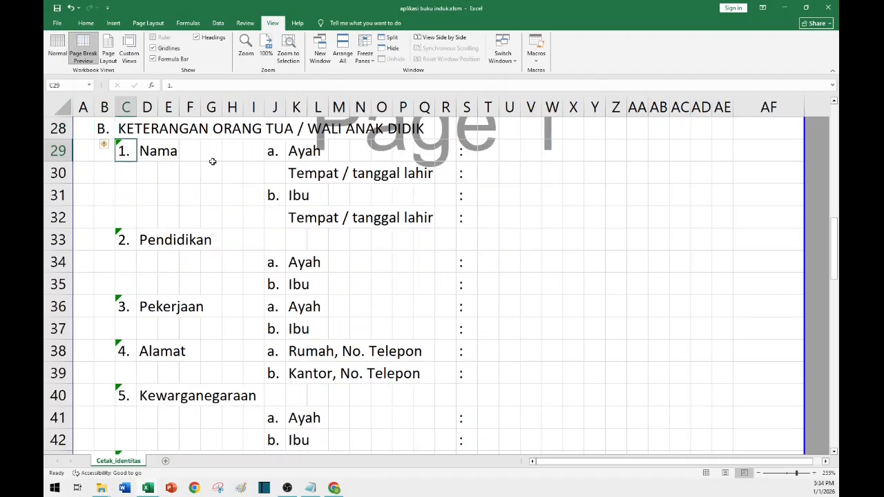
Inspect the parent and guardian items in section B, checking letters, labels and item numbers in columns D, J and K.
click(276, 152)
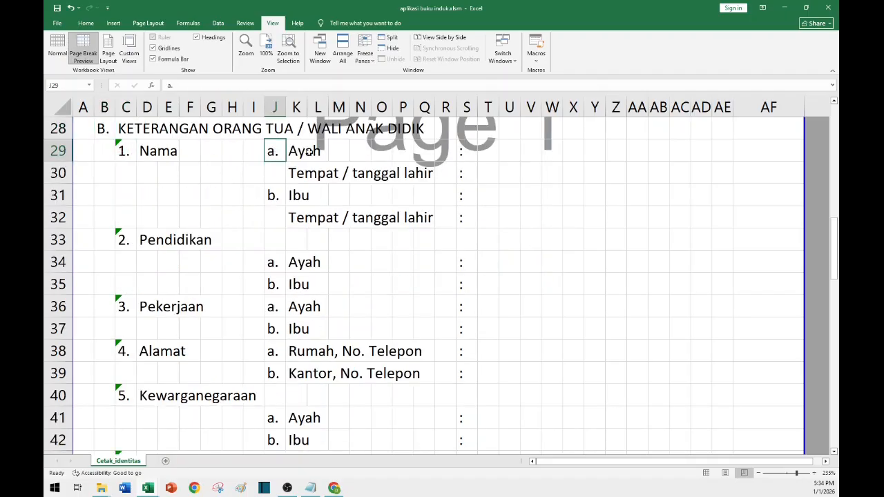
click(302, 196)
click(141, 243)
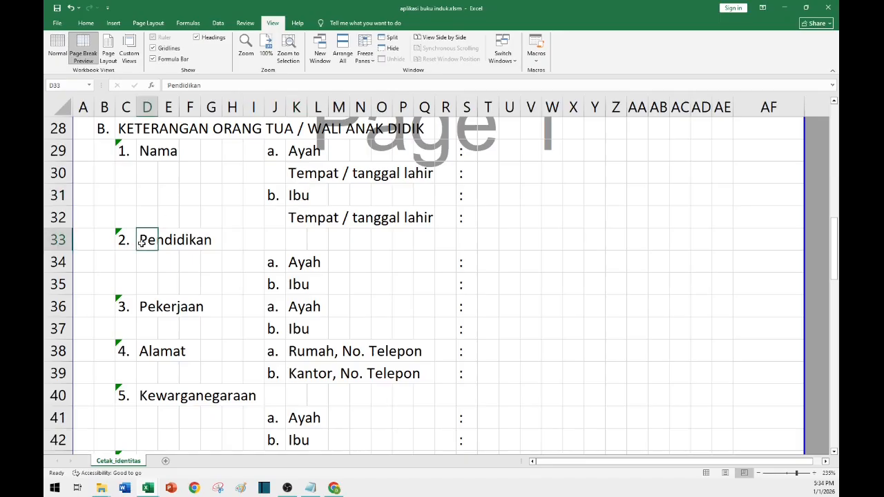
click(273, 263)
click(301, 288)
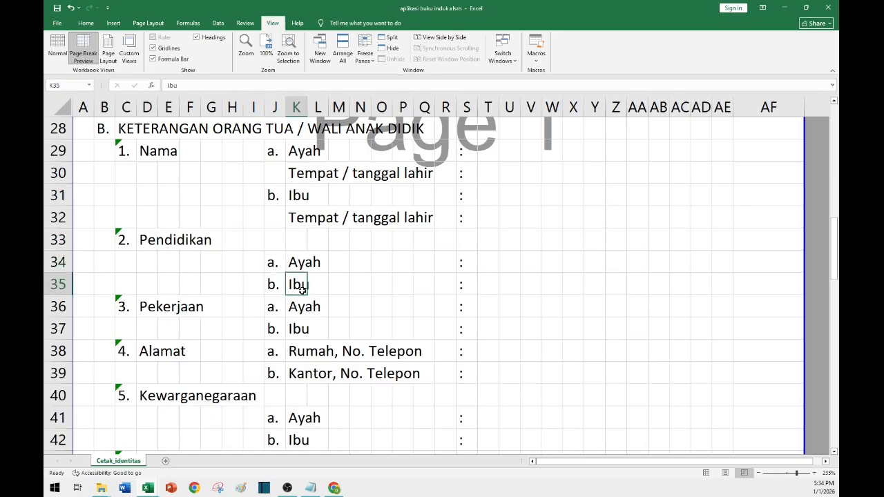
click(154, 309)
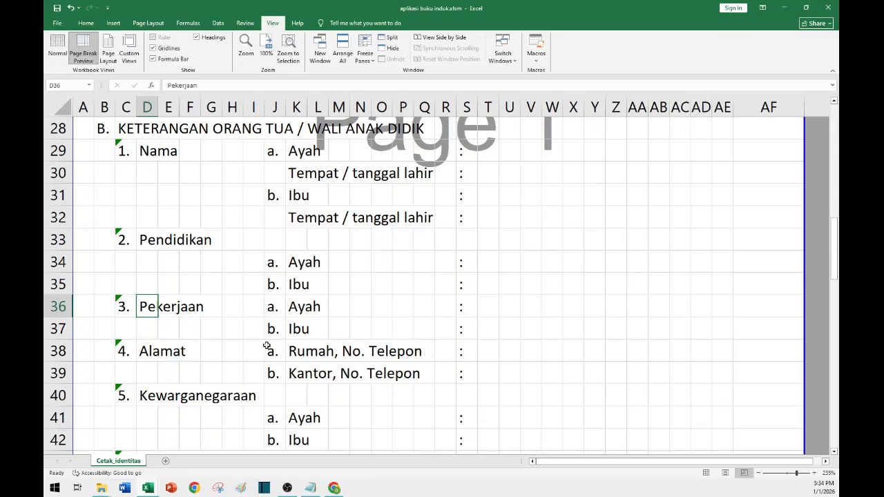
scroll(266, 346, down, 2)
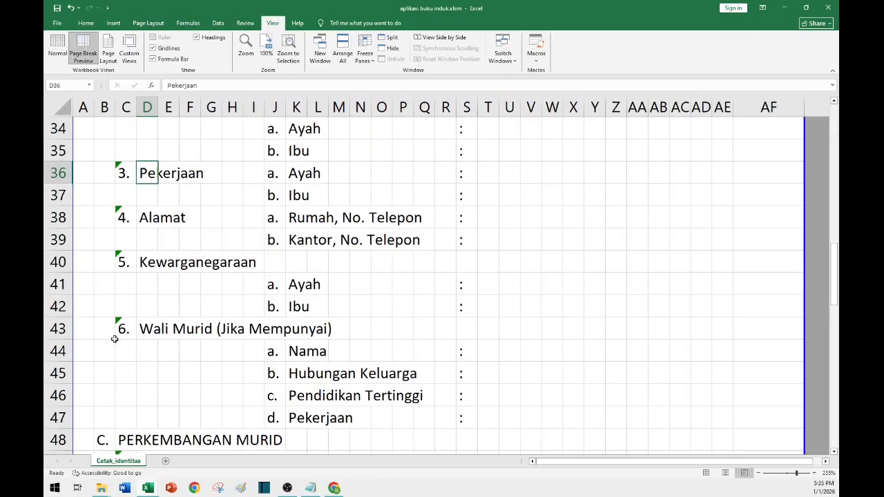
scroll(155, 325, down, 1)
scroll(148, 304, down, 1)
scroll(149, 305, up, 1)
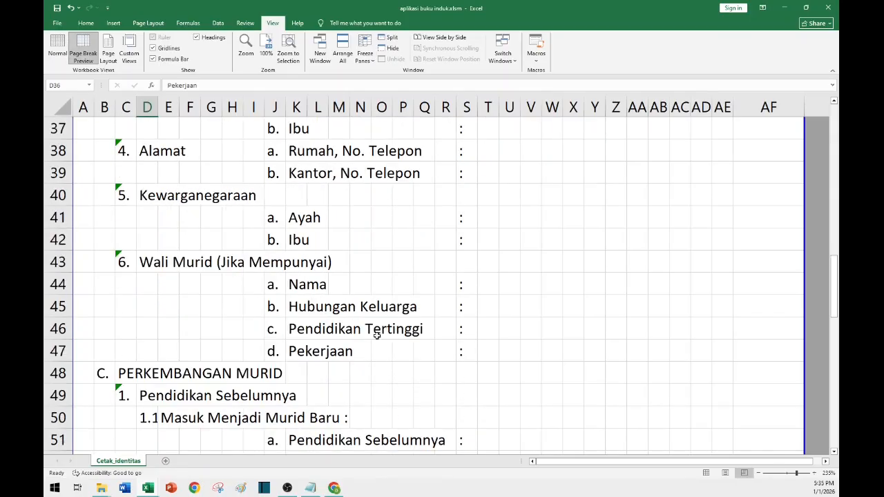
scroll(377, 339, down, 2)
scroll(379, 343, up, 1)
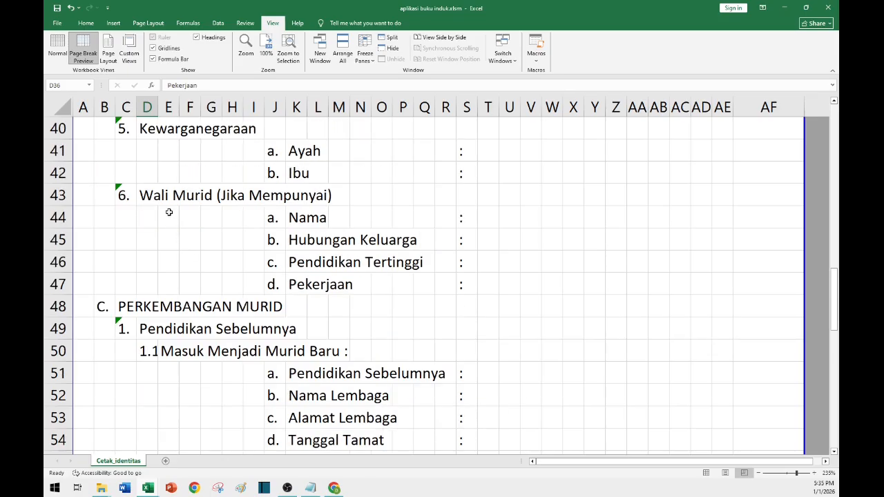
scroll(169, 214, up, 2)
click(302, 289)
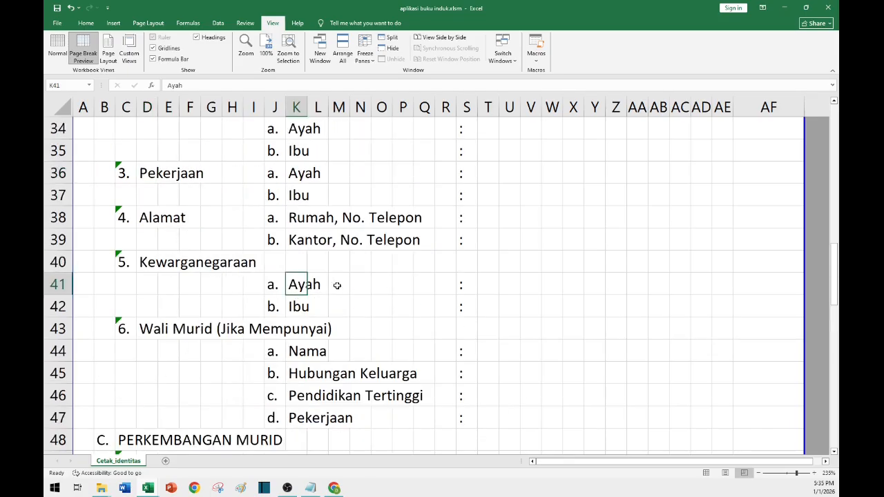
Move the page break up so the second printed page starts at row 48, the PERKEMBANGAN MURID section.
scroll(242, 281, down, 4)
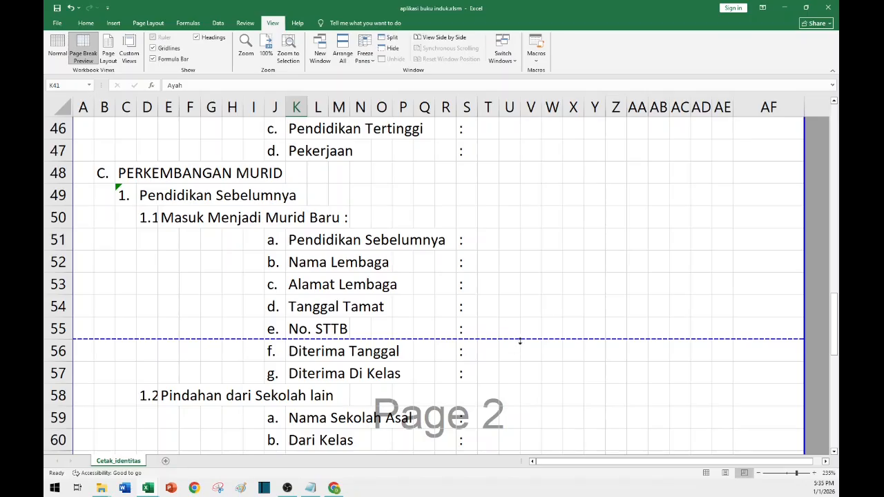
drag(521, 341, 494, 161)
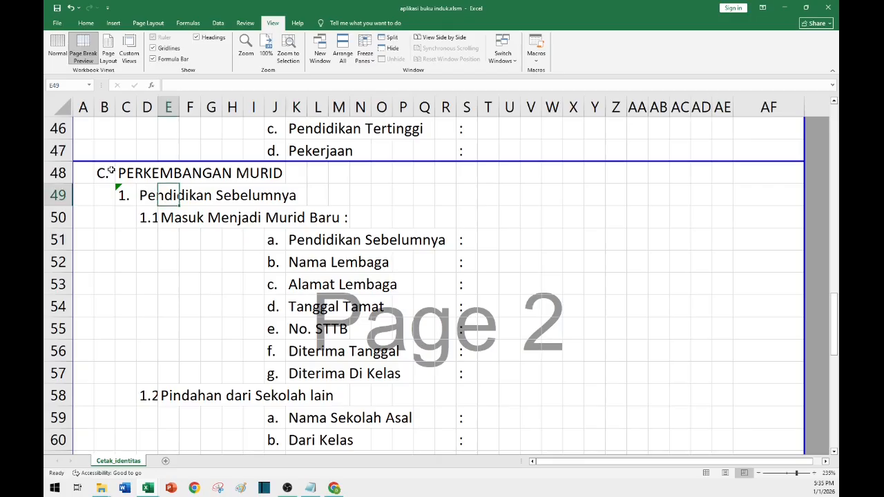
click(124, 173)
scroll(388, 289, down, 3)
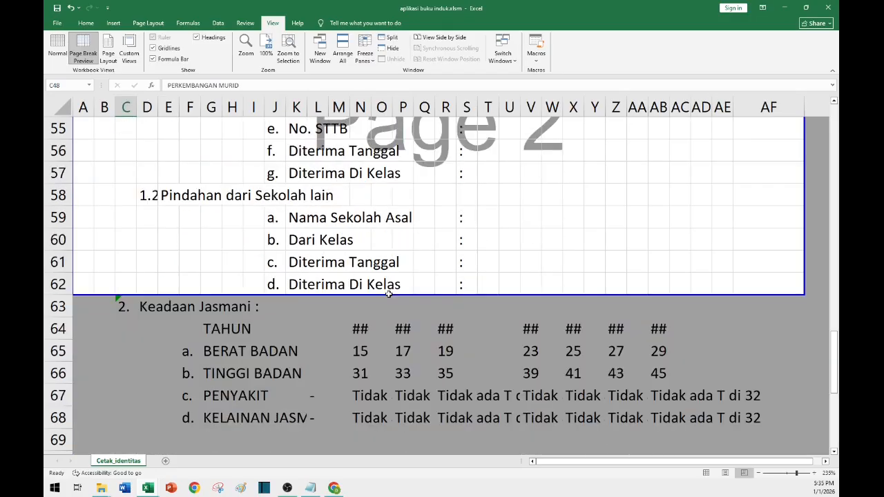
scroll(388, 294, up, 3)
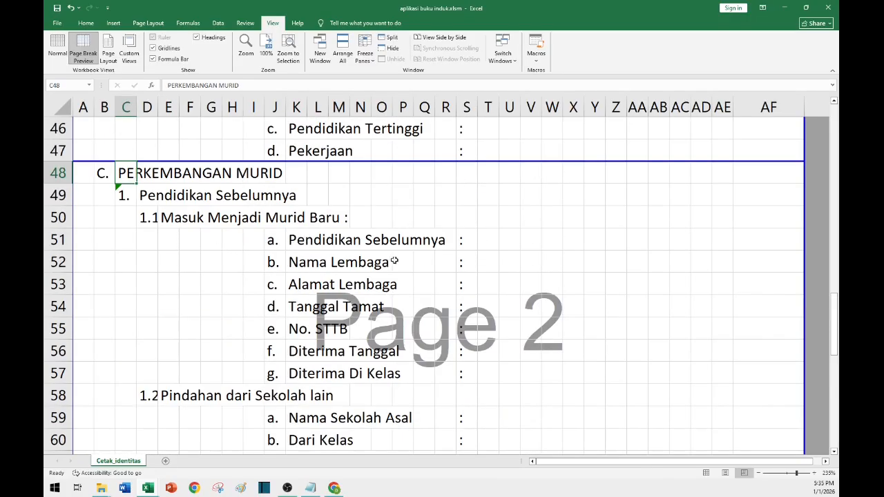
Inspect the section C item cells, including the numbering, sub-item letters and colon cells for rows 48 to 62.
click(395, 262)
click(149, 174)
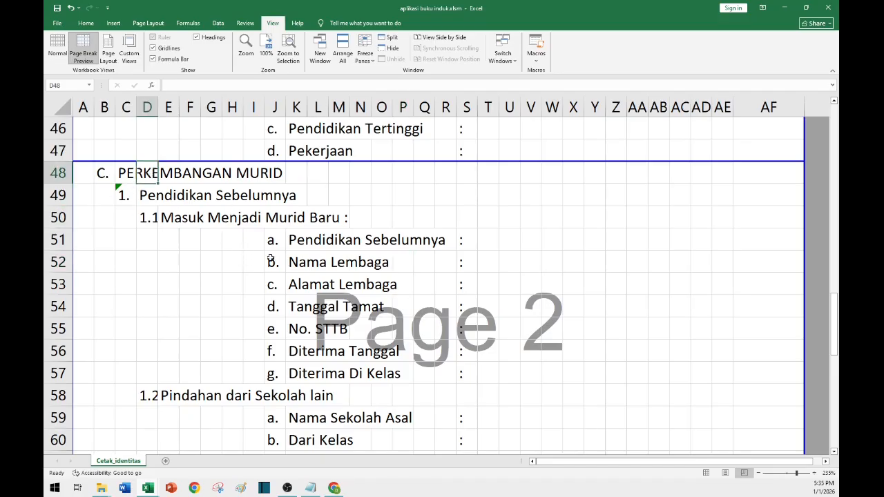
click(311, 243)
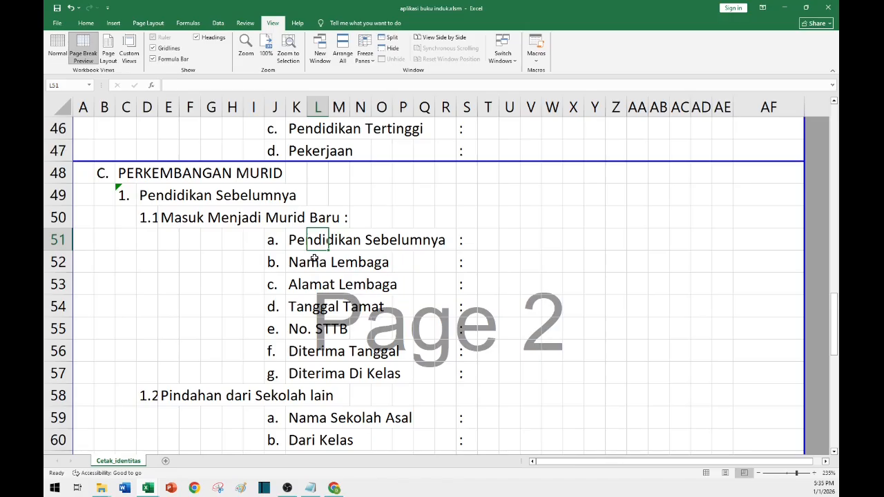
ctrl+scroll(314, 258, up, 1)
ctrl+scroll(331, 261, up, 1)
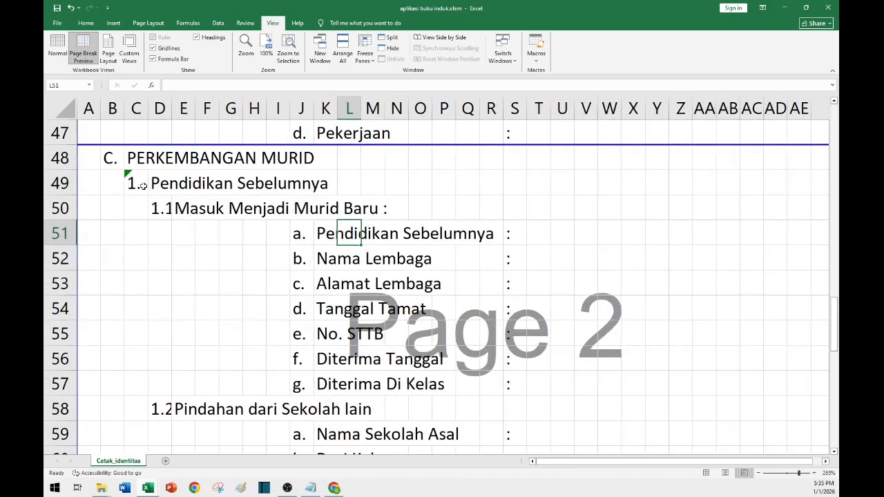
click(142, 185)
click(174, 192)
click(155, 184)
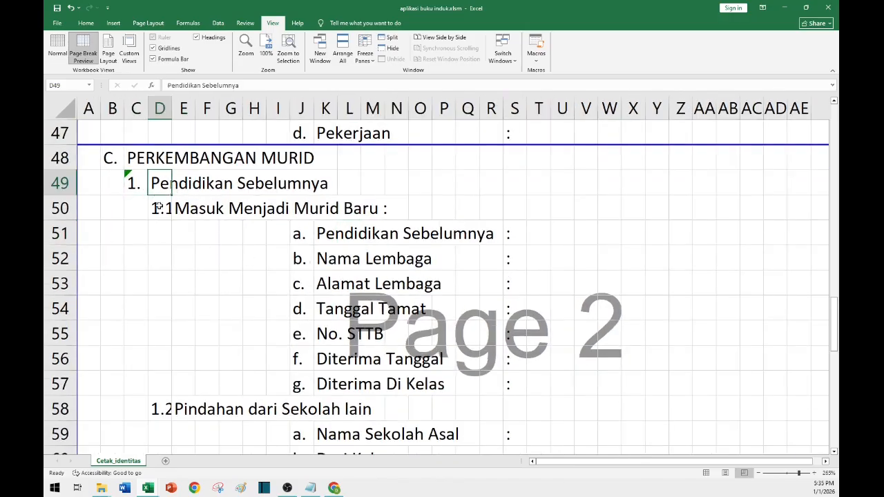
click(158, 208)
click(507, 311)
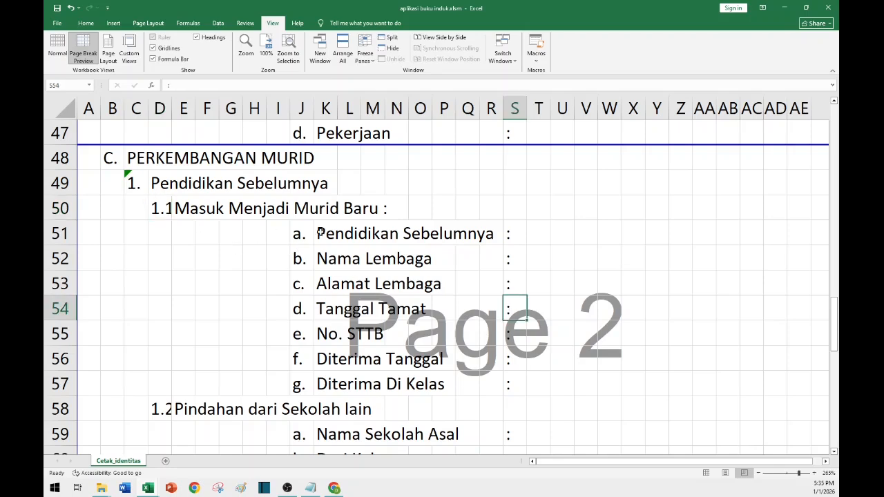
click(184, 207)
scroll(208, 311, down, 1)
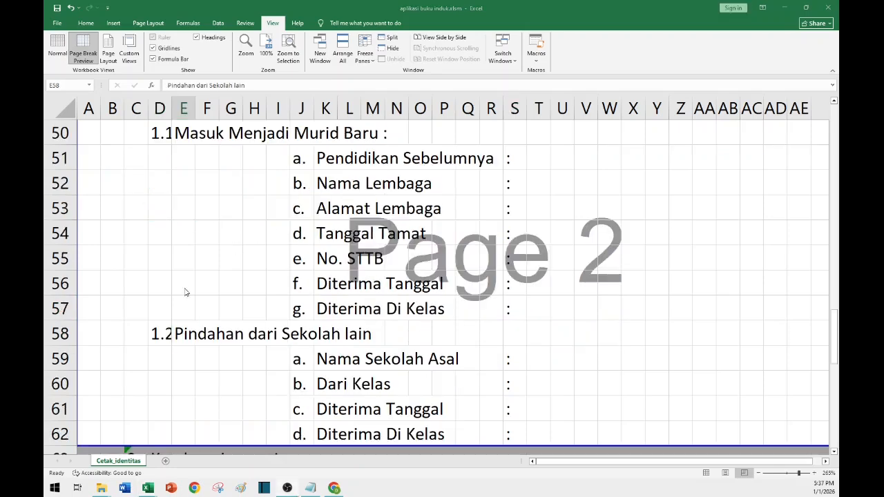
Inspect the item number cells in columns C and D for section C items 1 and 2.
click(176, 331)
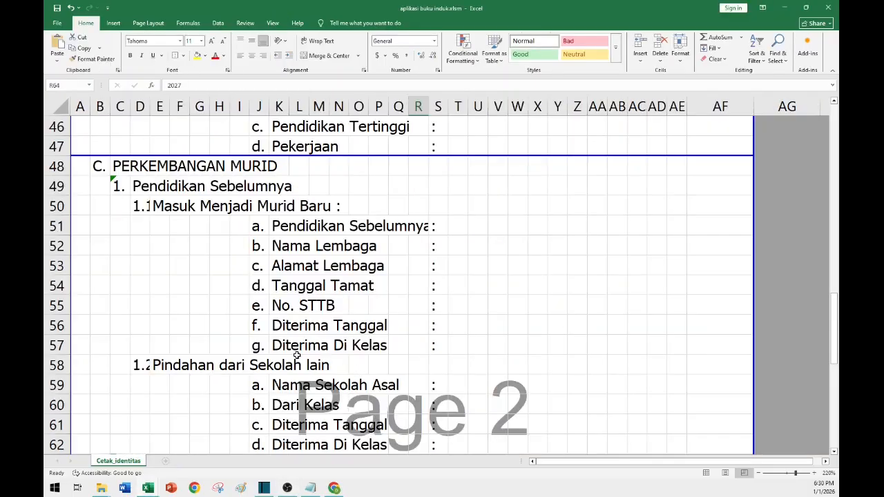
scroll(297, 354, down, 3)
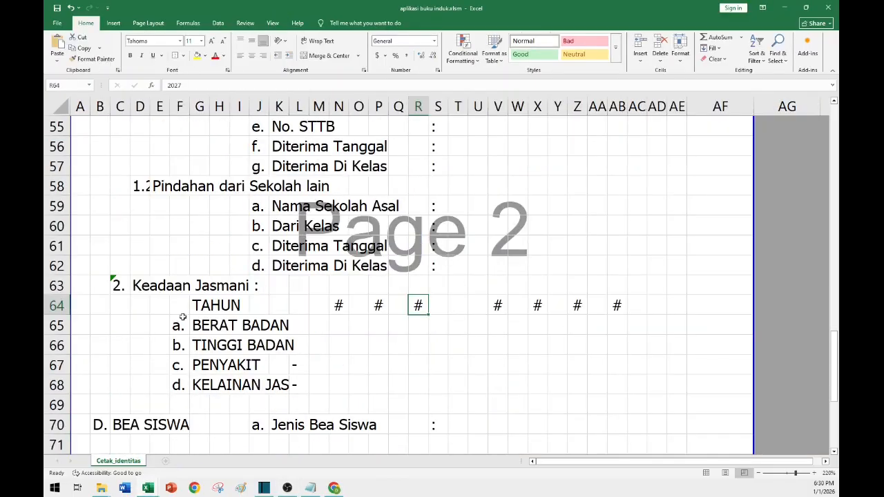
click(143, 291)
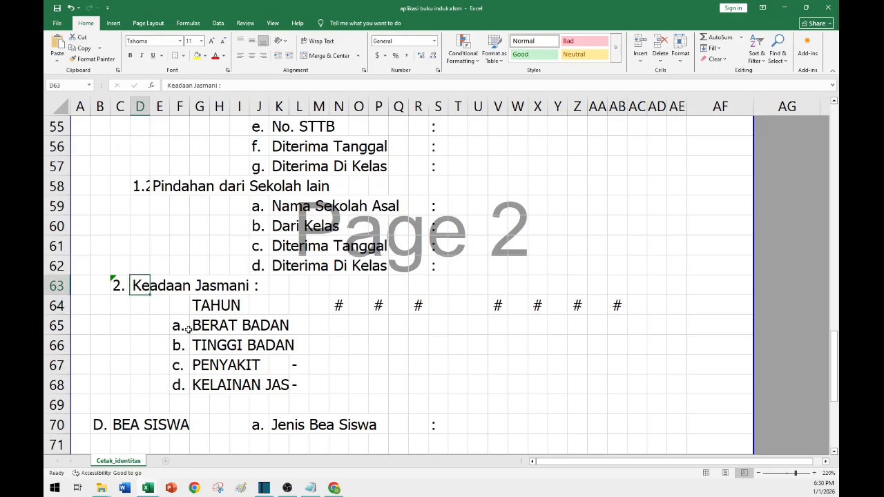
click(142, 110)
click(119, 111)
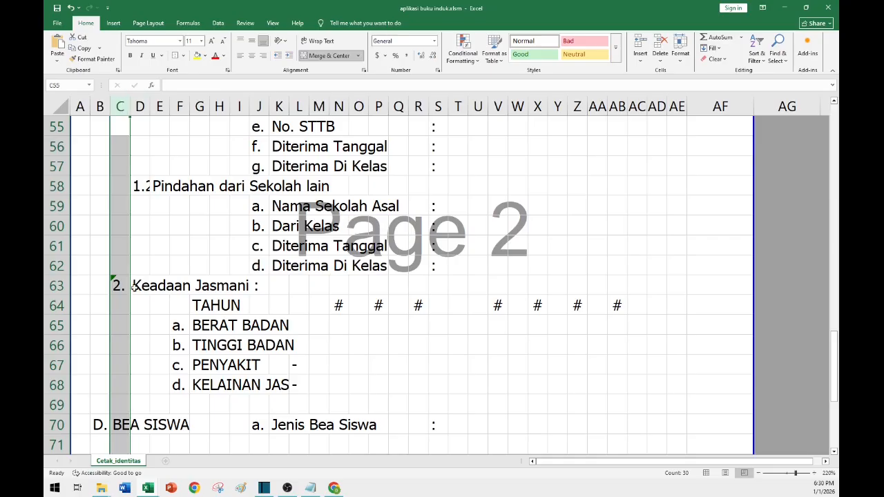
click(116, 284)
scroll(119, 284, up, 2)
scroll(119, 284, up, 1)
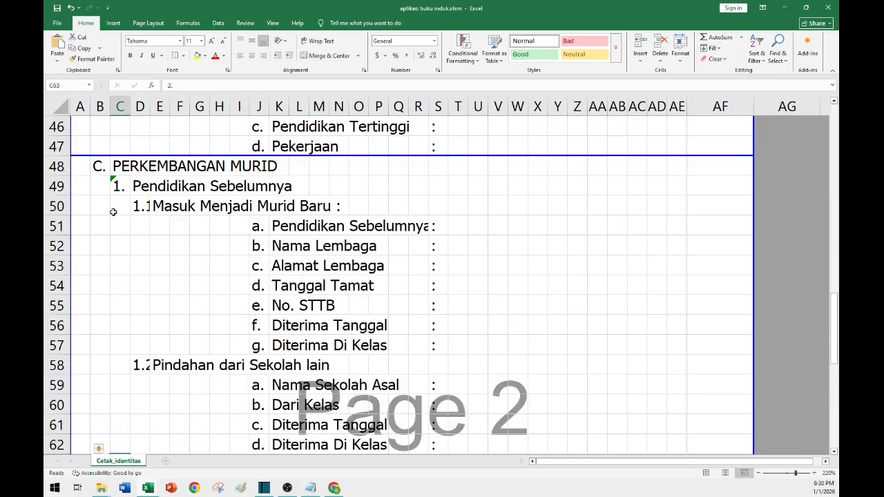
click(115, 194)
scroll(127, 304, down, 4)
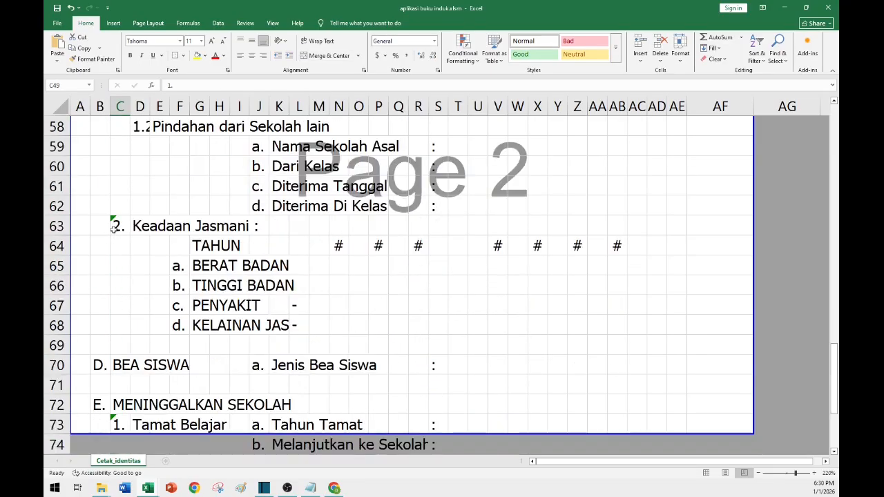
Inspect the Keadaan Jasmani cells, including the TAHUN label, letter cells in column F and item labels.
click(138, 225)
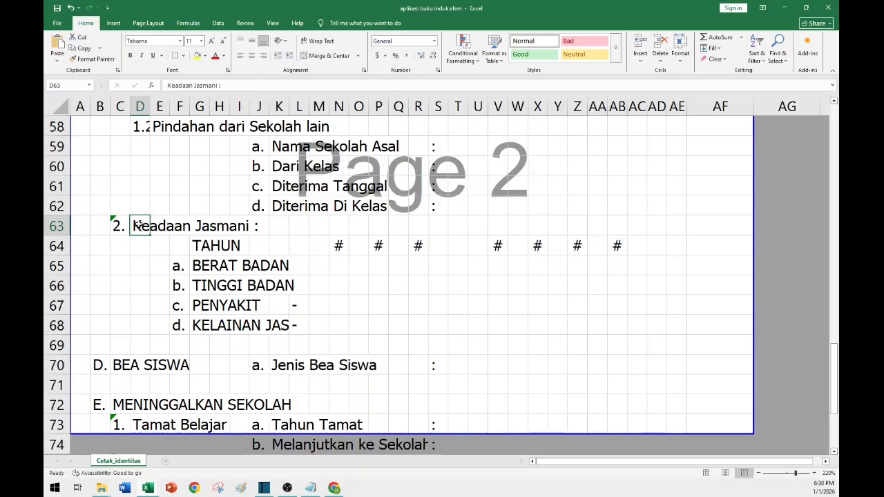
click(202, 247)
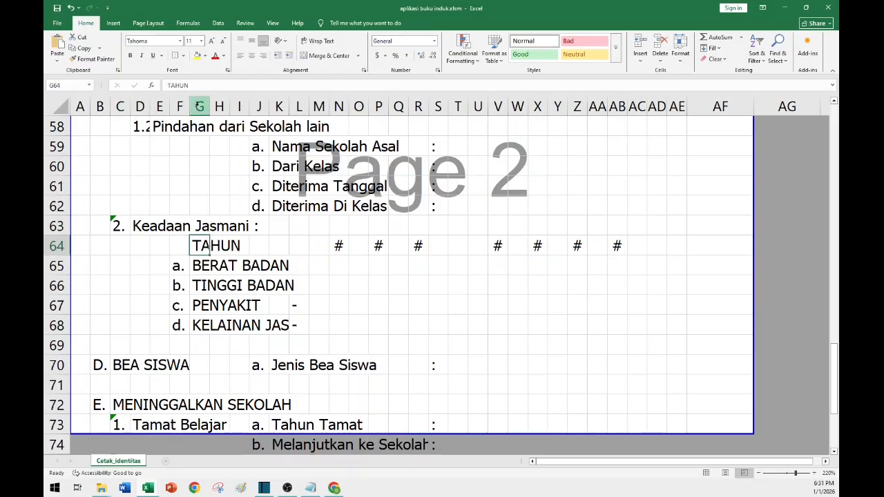
click(200, 106)
click(180, 107)
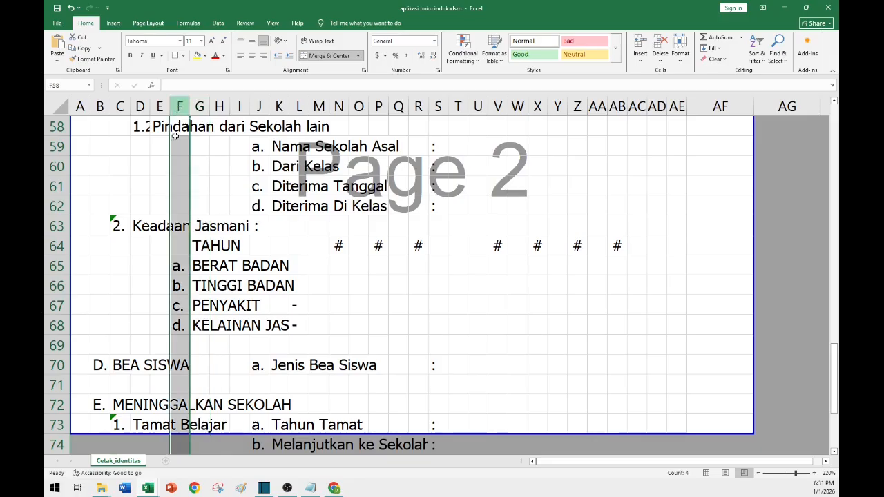
click(178, 266)
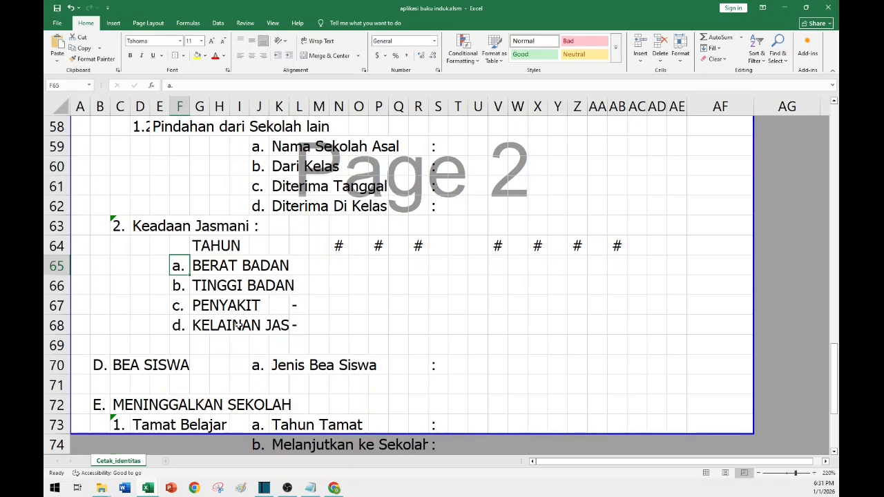
click(207, 324)
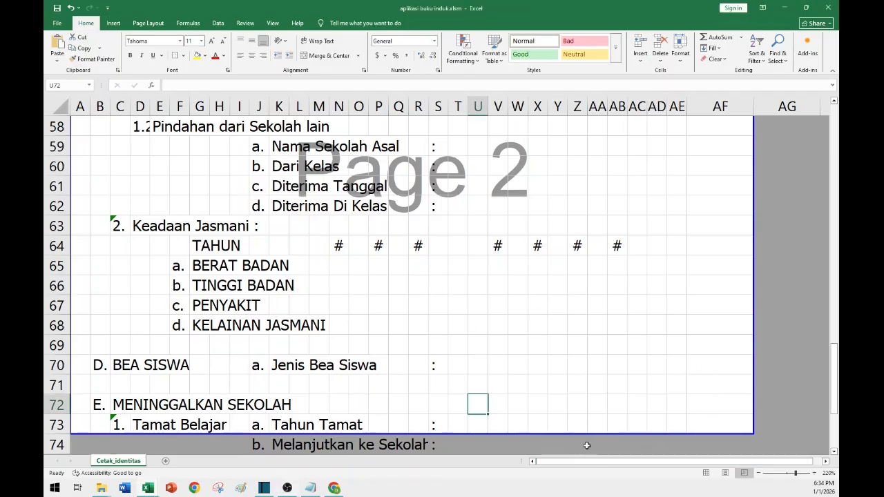
Move the page break down so the second printed page ends at row 81, after PRESTASI BELAJAR.
click(56, 425)
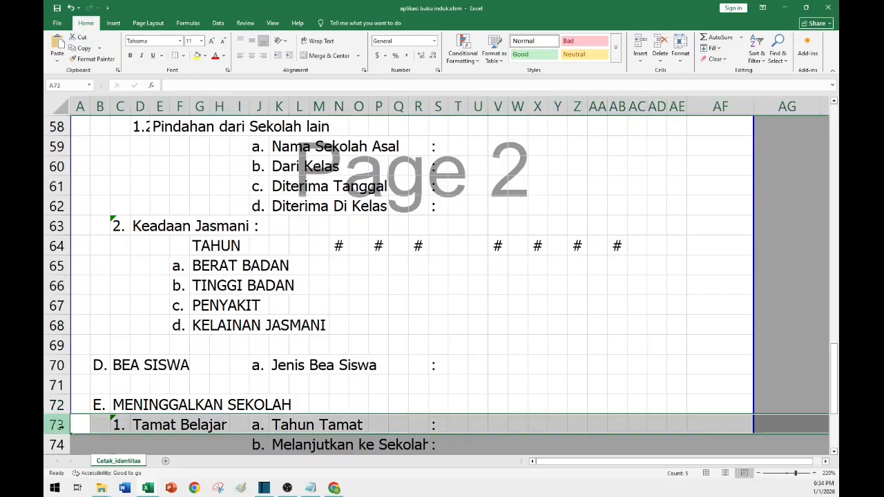
click(478, 349)
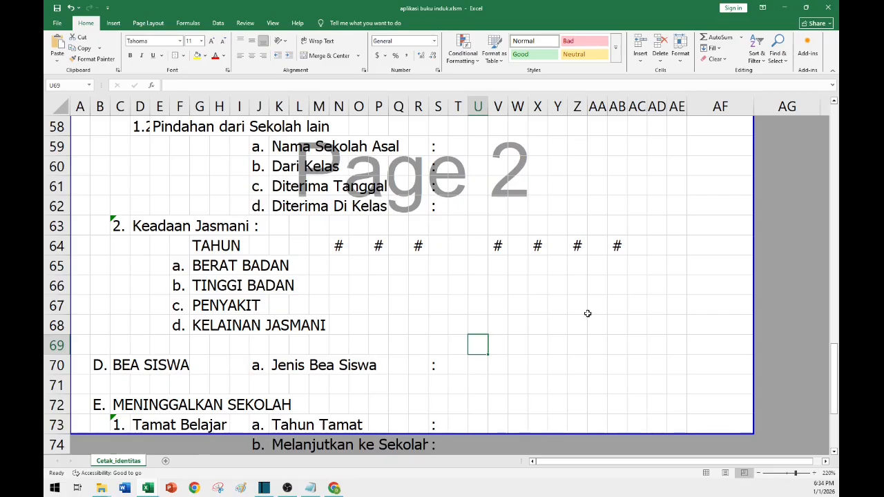
scroll(532, 306, down, 3)
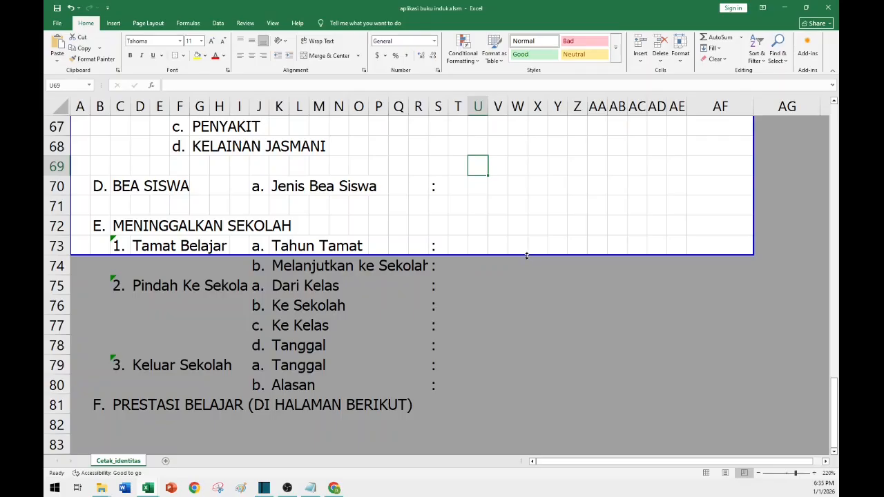
drag(527, 256, 527, 255)
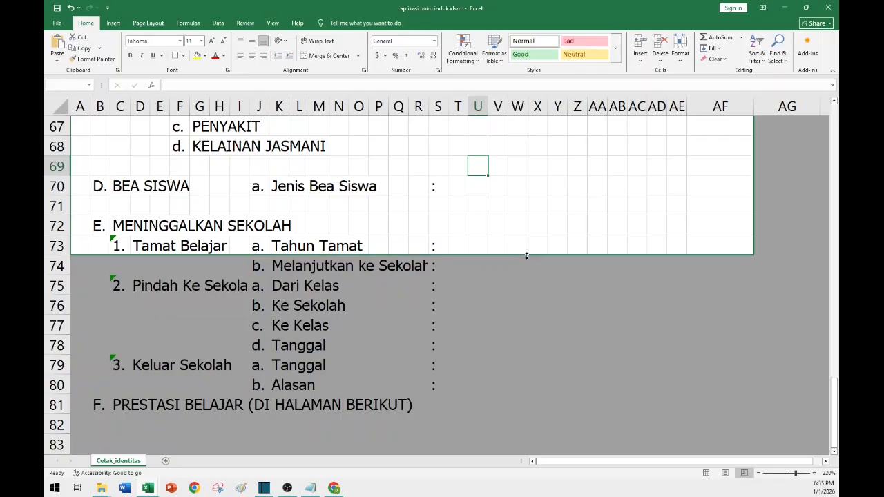
drag(527, 256, 522, 413)
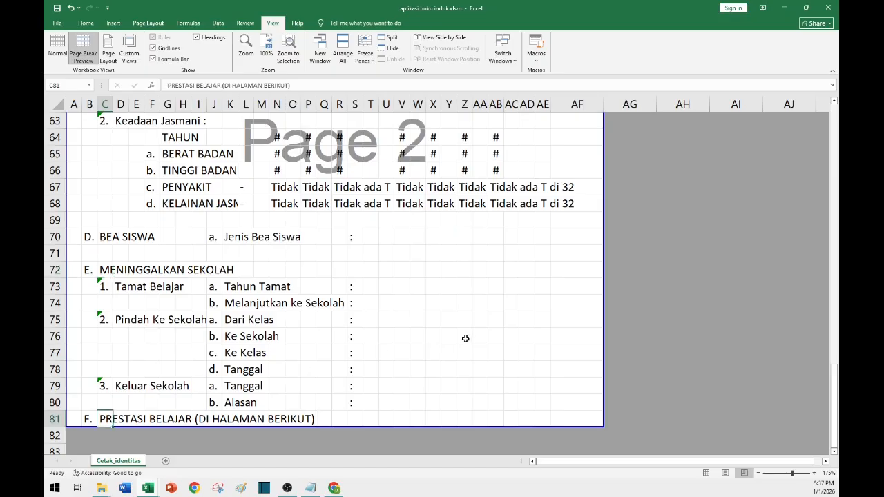
Set the font of the whole sheet to Tahoma.
scroll(464, 338, up, 2)
scroll(463, 338, up, 3)
scroll(463, 337, up, 15)
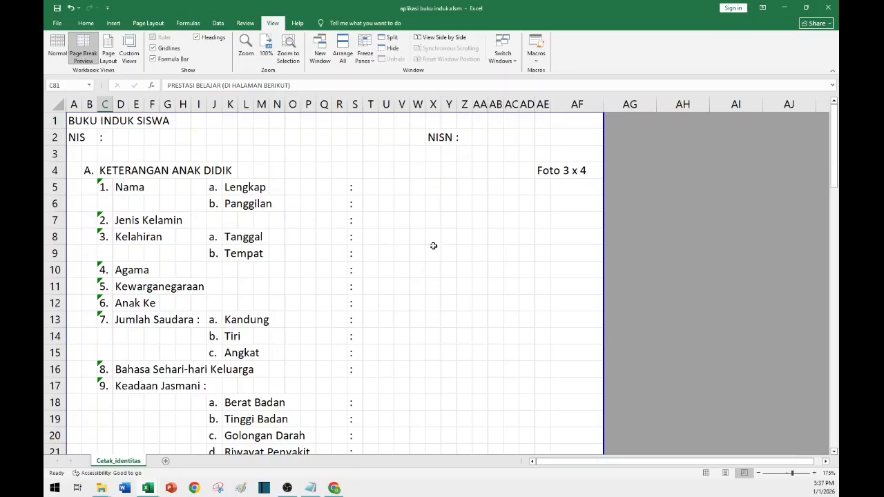
click(452, 219)
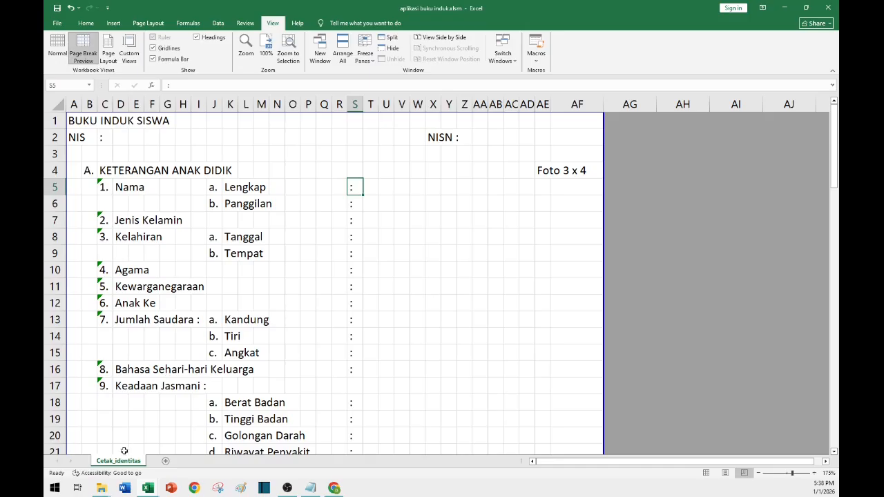
click(73, 122)
click(86, 23)
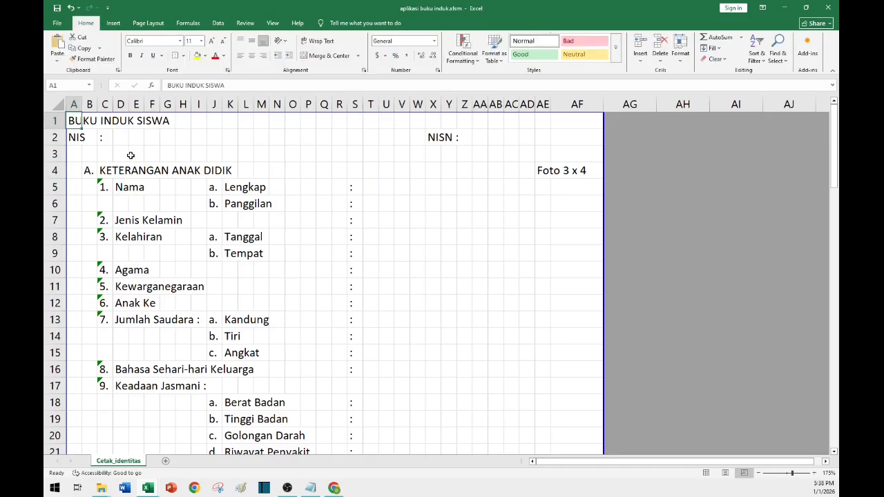
click(184, 205)
click(52, 106)
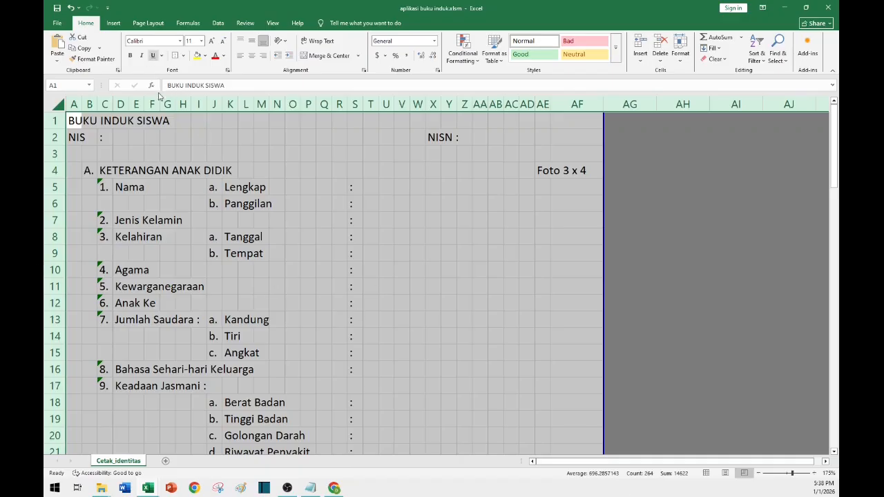
click(198, 251)
click(54, 105)
click(230, 286)
click(48, 105)
click(148, 41)
text(Tahoma)
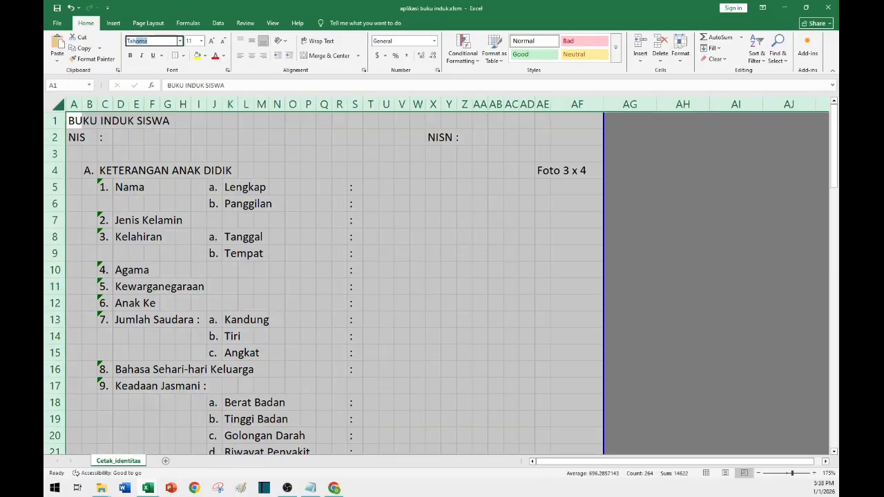
key(Return)
click(410, 298)
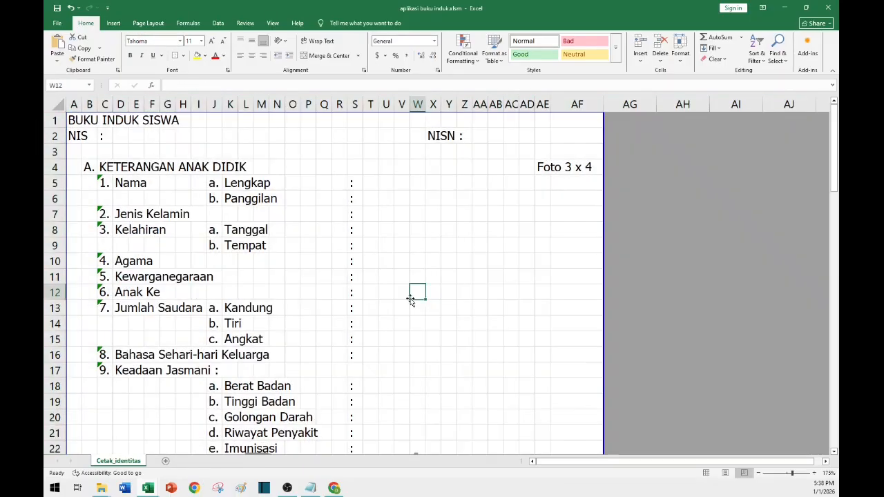
Merge and center the title BUKU INDUK SISWA across A1 to AF1, bold it and set size 16.
click(73, 121)
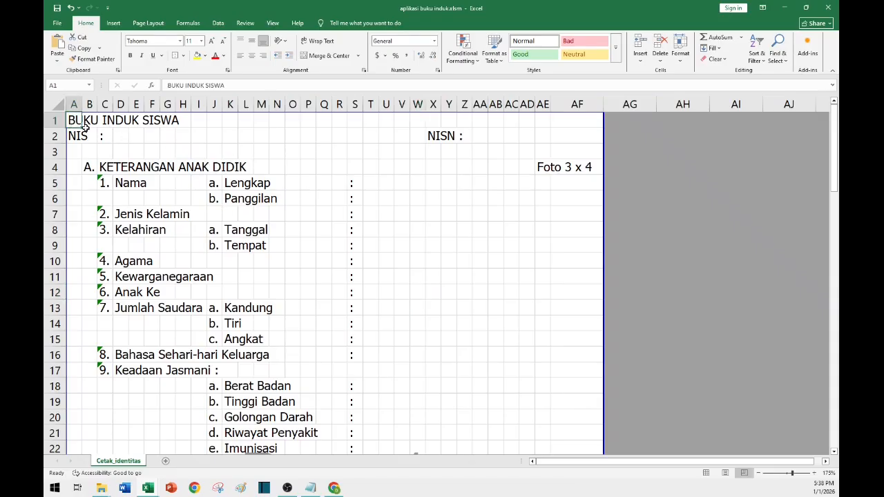
shift+click(592, 125)
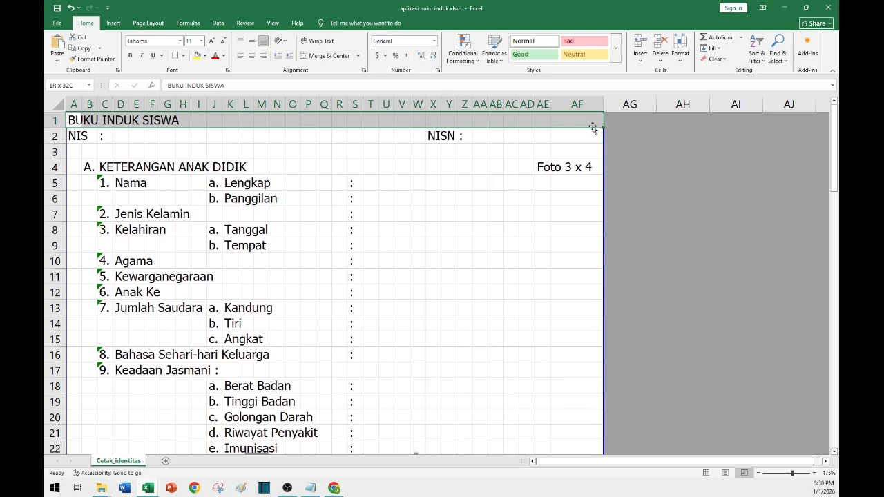
click(327, 56)
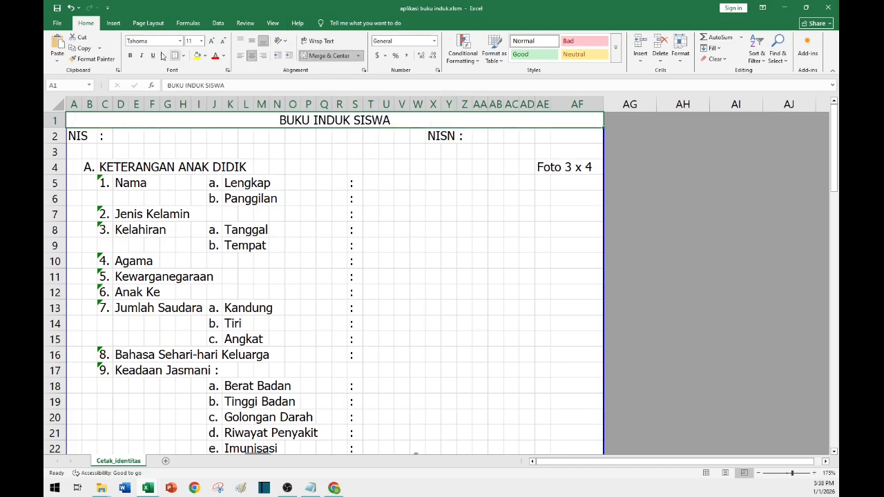
click(130, 55)
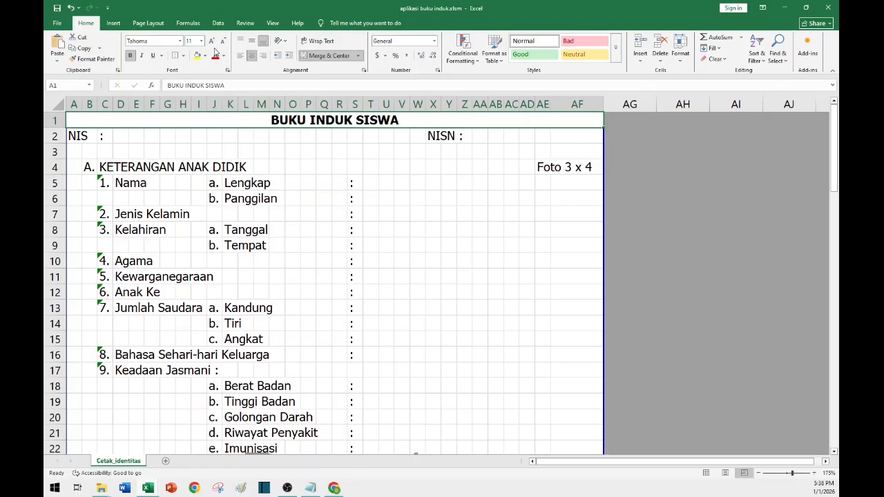
click(190, 41)
text(16)
key(Return)
Bold the row 4 section A heading, keeping the Foto 3 x 4 label unbolded.
click(511, 221)
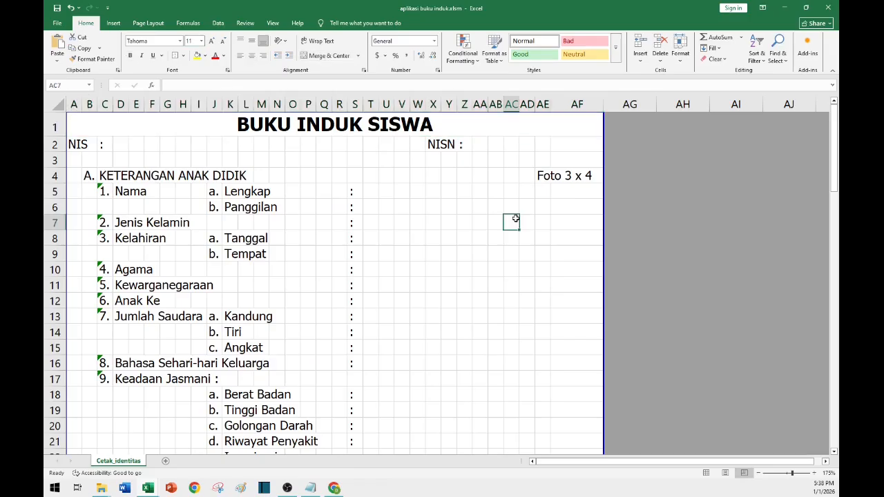
click(57, 175)
key(ctrl+b)
click(417, 268)
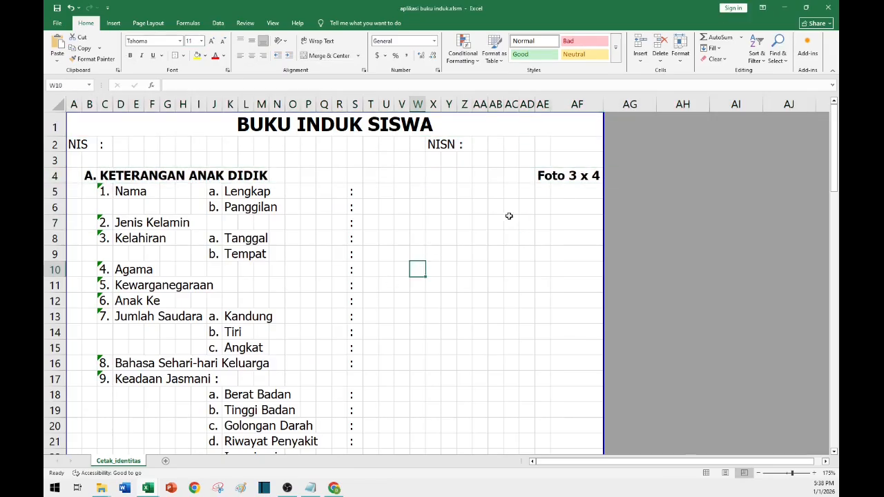
click(538, 176)
key(ctrl+b)
click(490, 269)
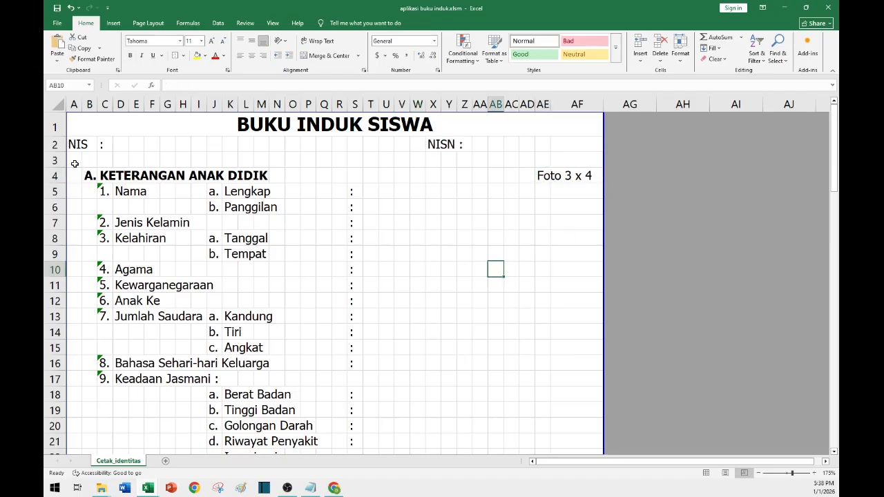
Merge the NIS value cells from D2 to J2.
click(119, 143)
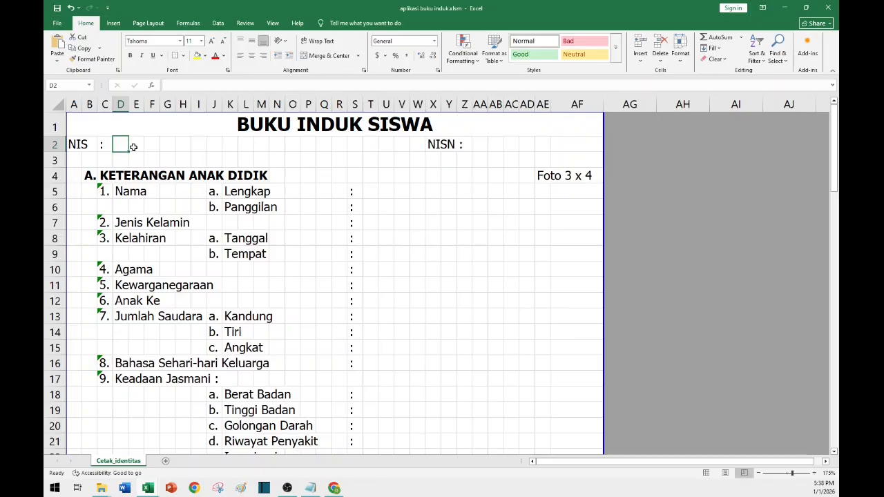
click(160, 196)
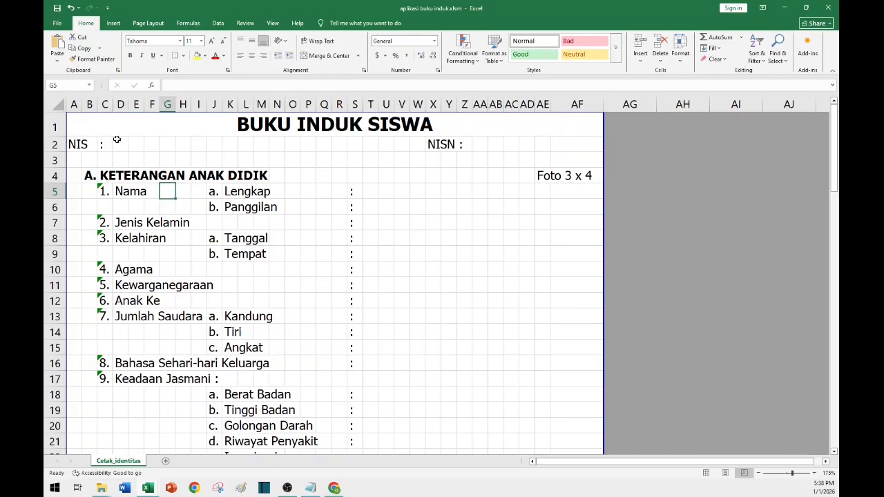
click(117, 140)
mouse_move(211, 139)
mouse_down()
mouse_move(226, 147)
mouse_move(220, 145)
mouse_up()
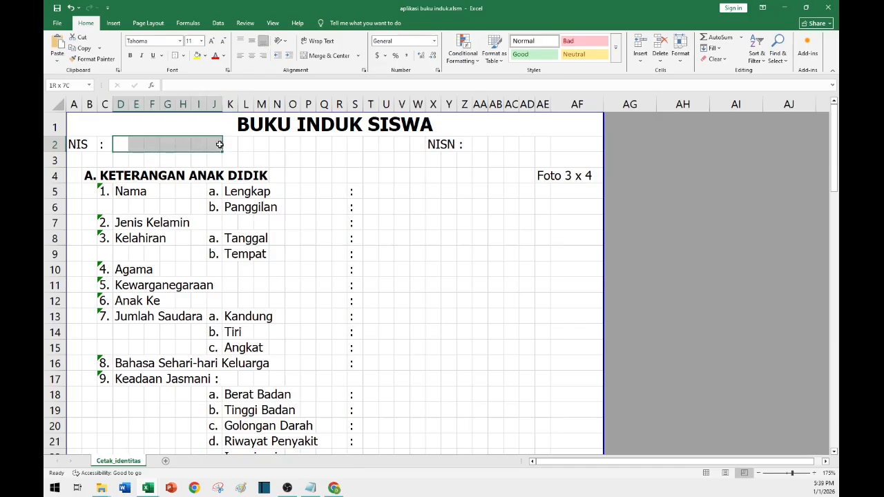
click(326, 56)
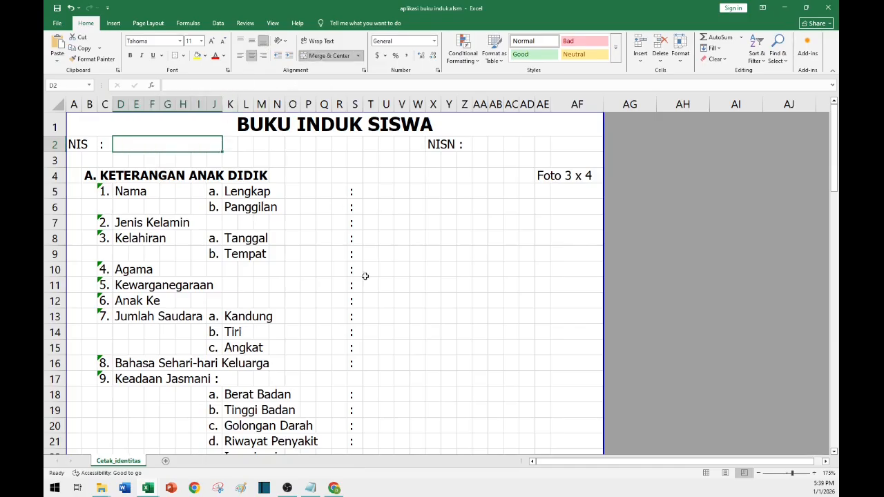
Merge the NISN value cells from AA2 to AE2.
click(476, 143)
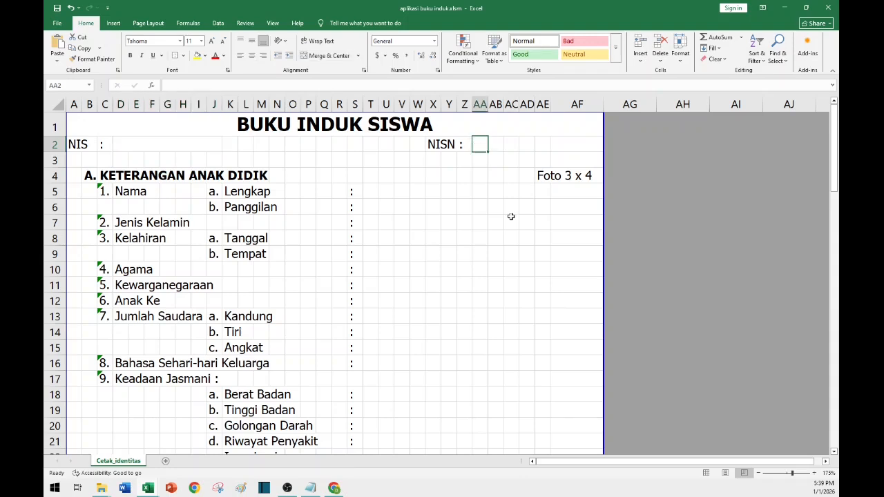
shift+click(549, 145)
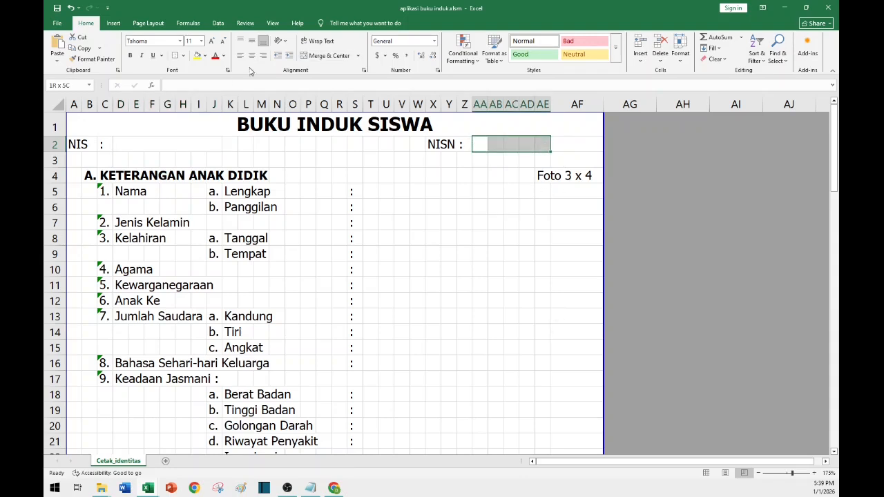
click(322, 55)
click(531, 228)
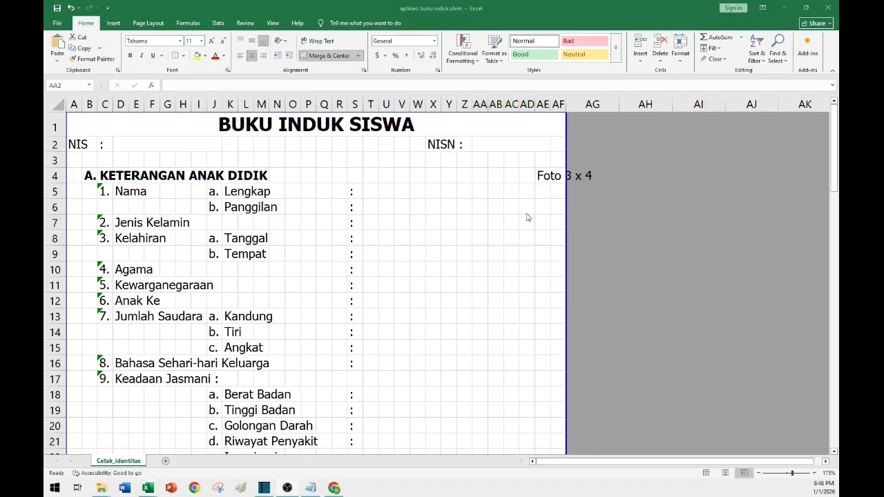
click(542, 102)
click(543, 103)
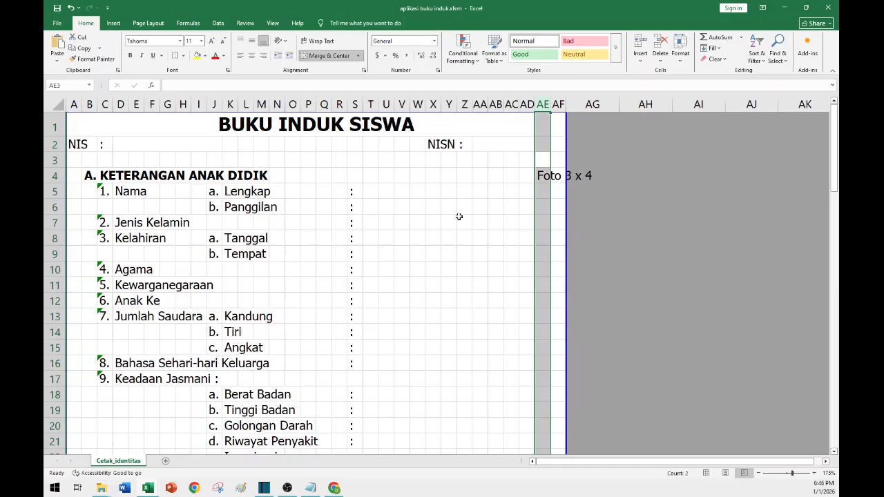
click(432, 185)
Insert a rectangle shape near the Foto 3 x 4 label as a photo placeholder.
click(113, 23)
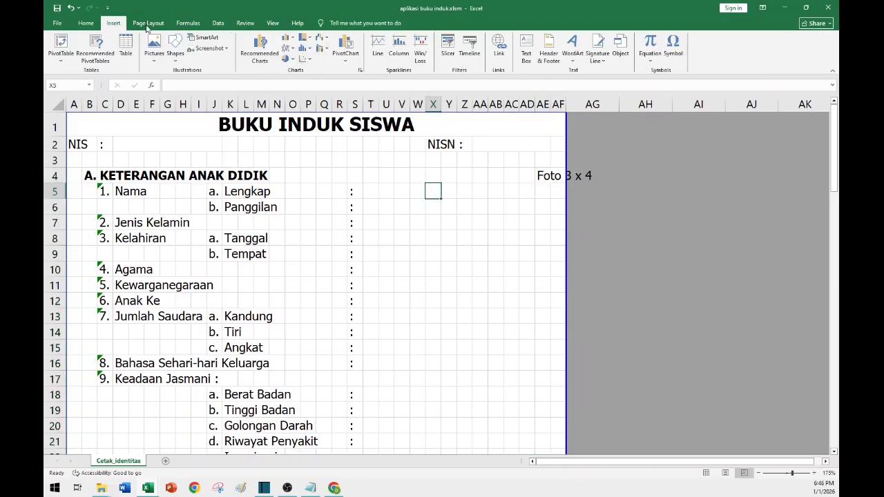
click(176, 56)
click(478, 249)
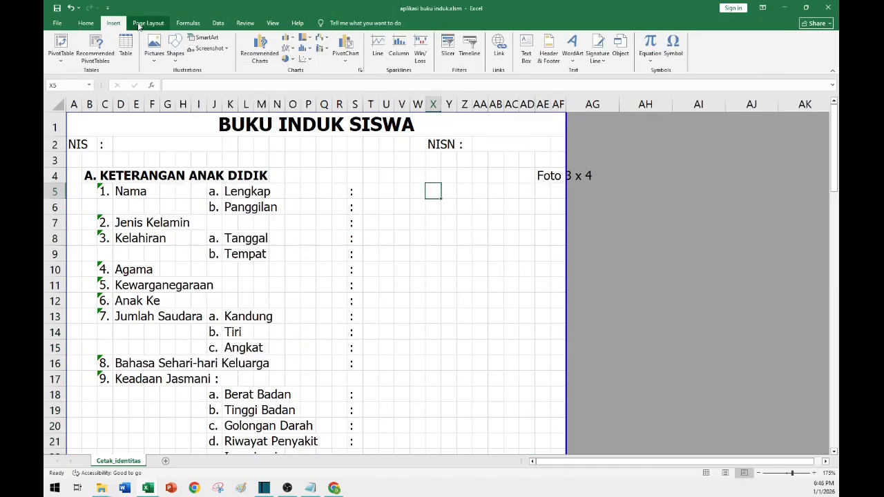
click(176, 50)
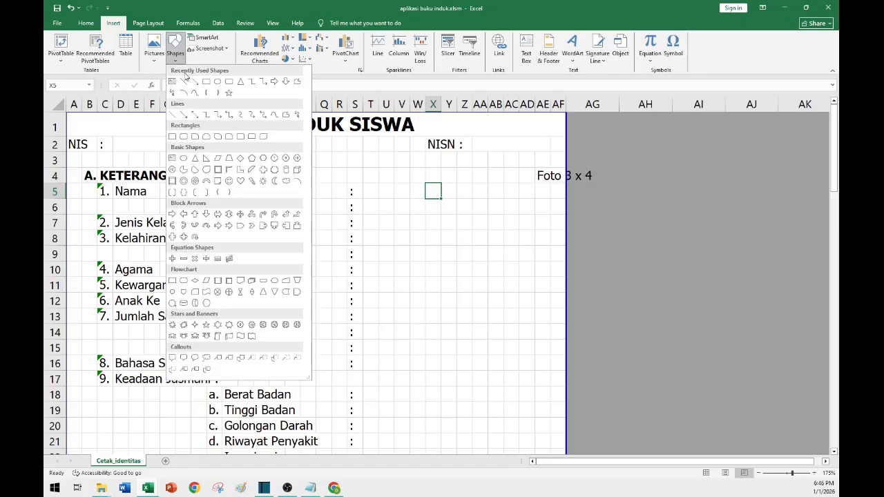
click(208, 83)
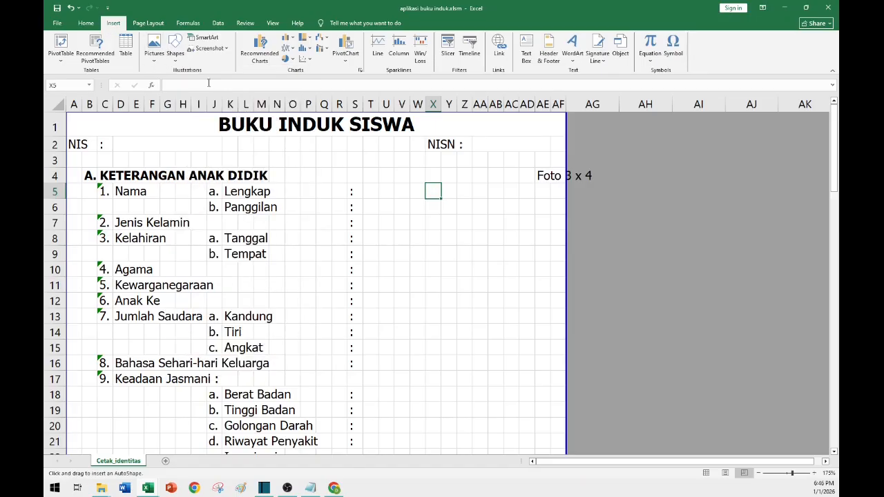
drag(456, 181, 500, 239)
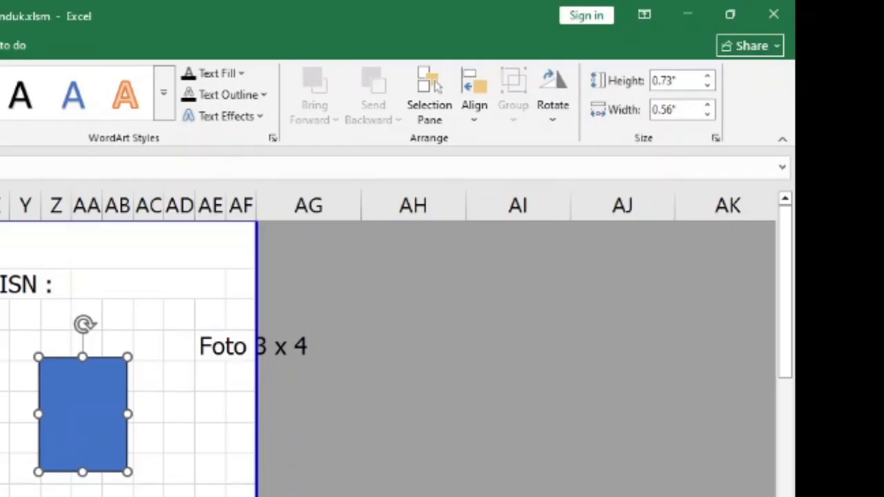
Set the rectangle's height to 4 cm and its width to 3 cm.
click(682, 82)
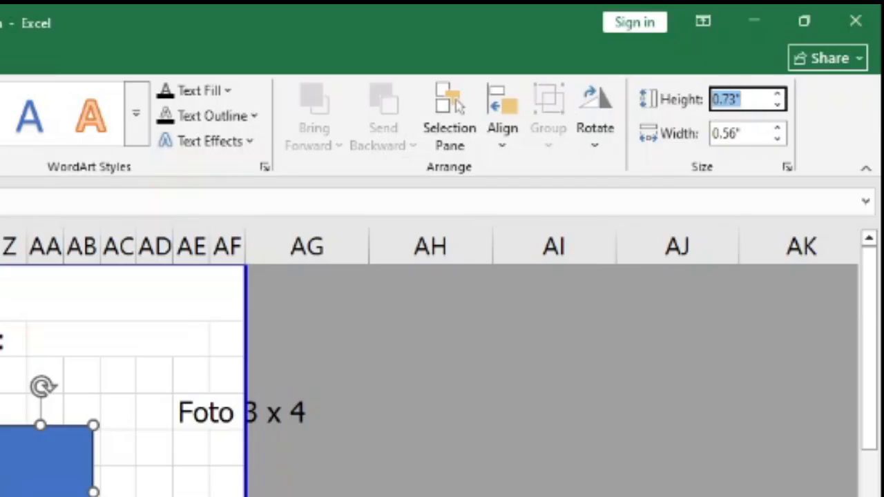
text(4cm)
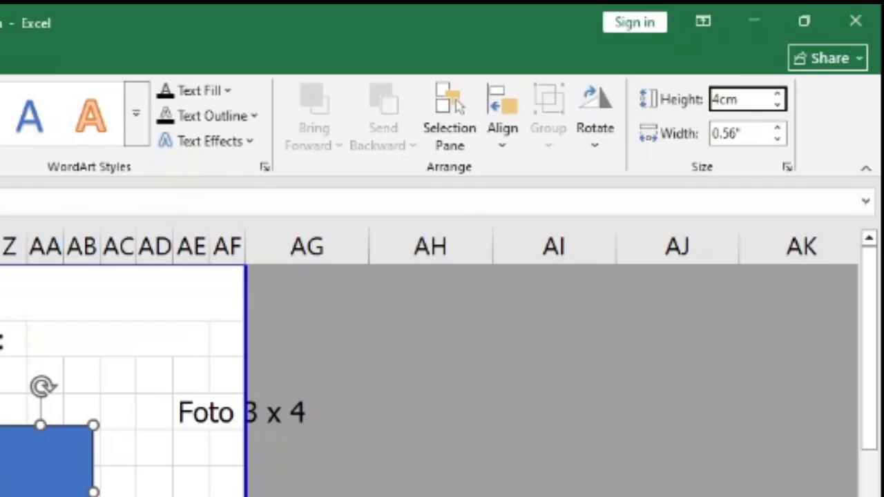
key(Return)
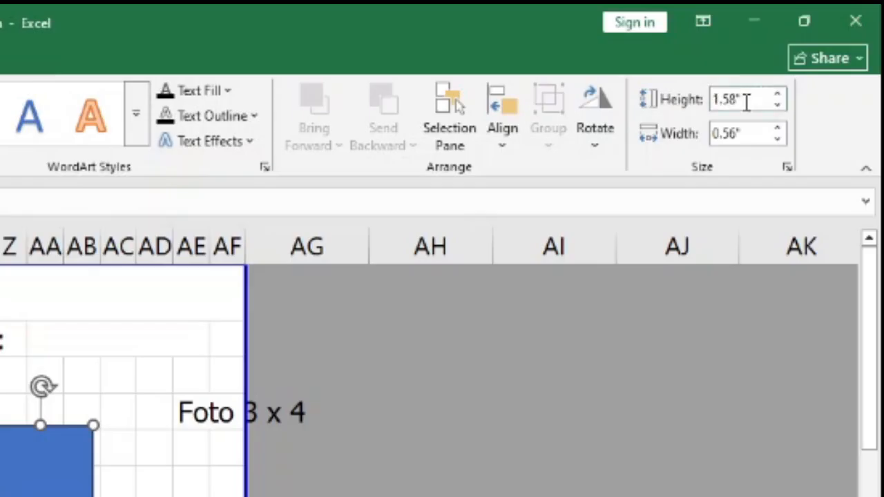
click(746, 142)
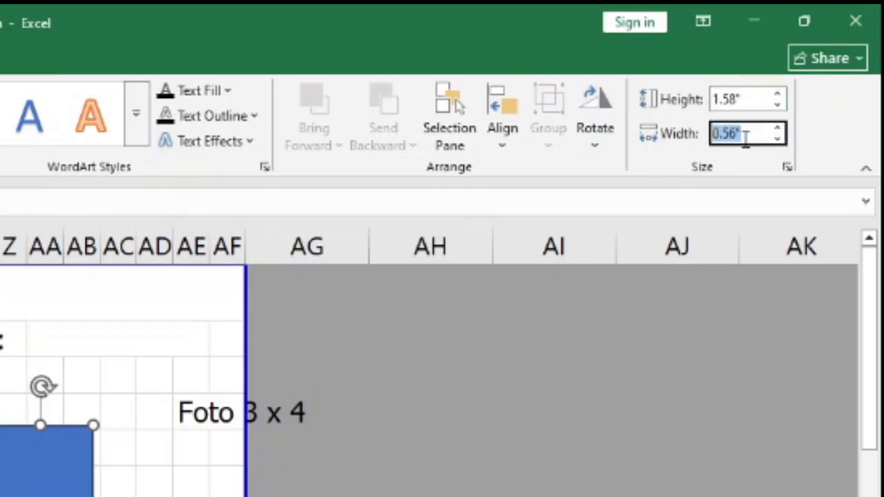
text(3cm)
key(Return)
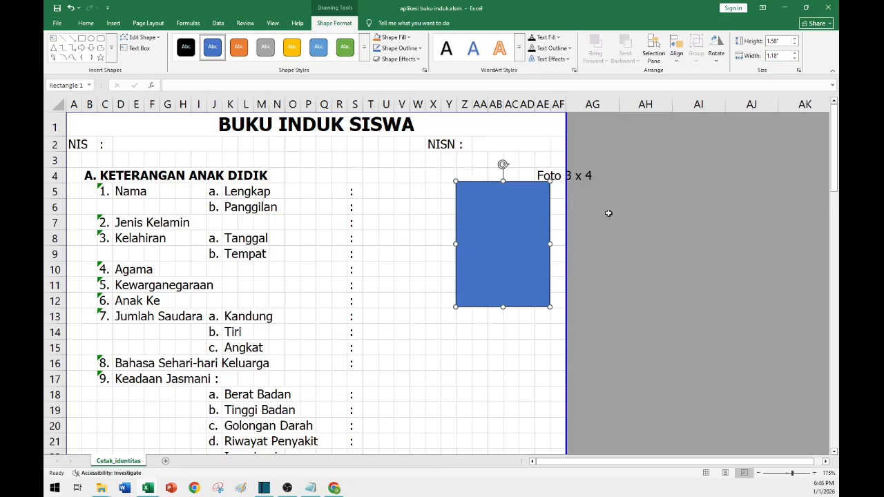
click(623, 216)
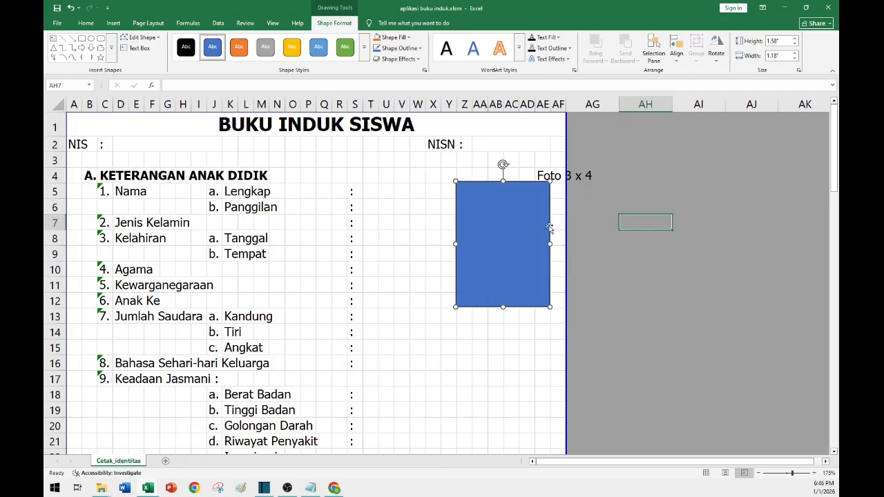
Move the rectangle up beside the Foto 3 x 4 label.
click(481, 214)
drag(481, 213, 453, 216)
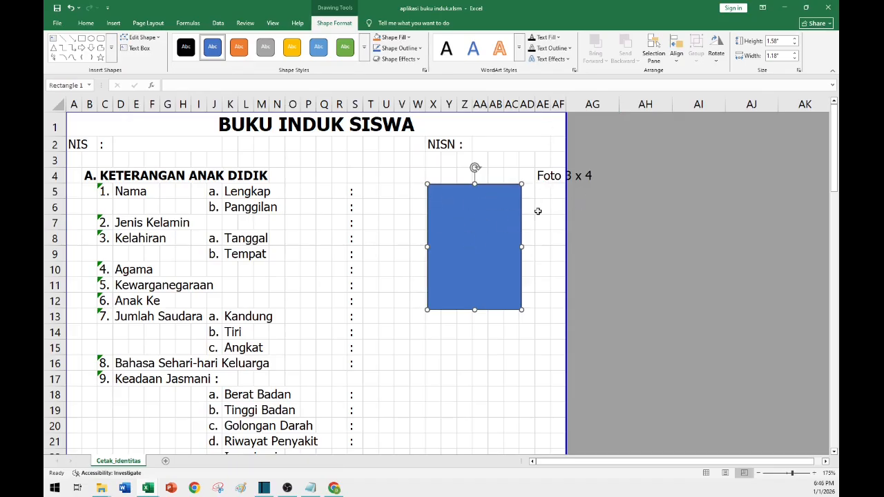
drag(514, 217, 503, 208)
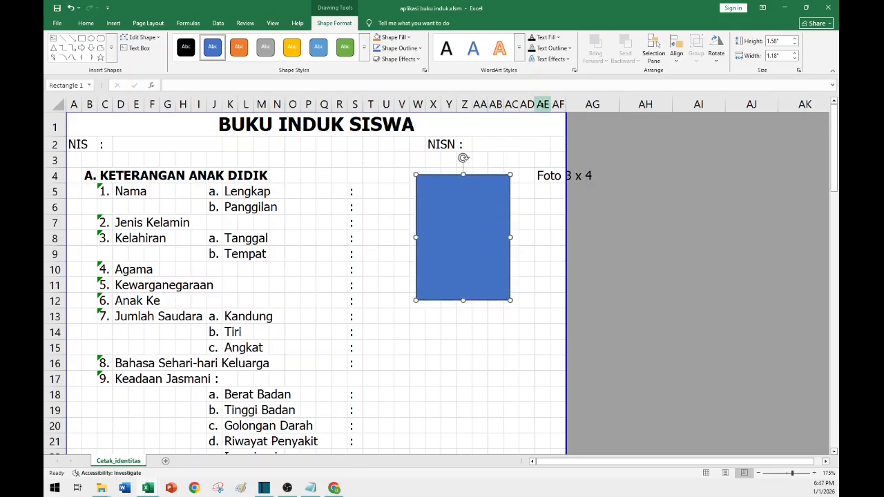
Set the width of column AE to 16.43.
click(543, 104)
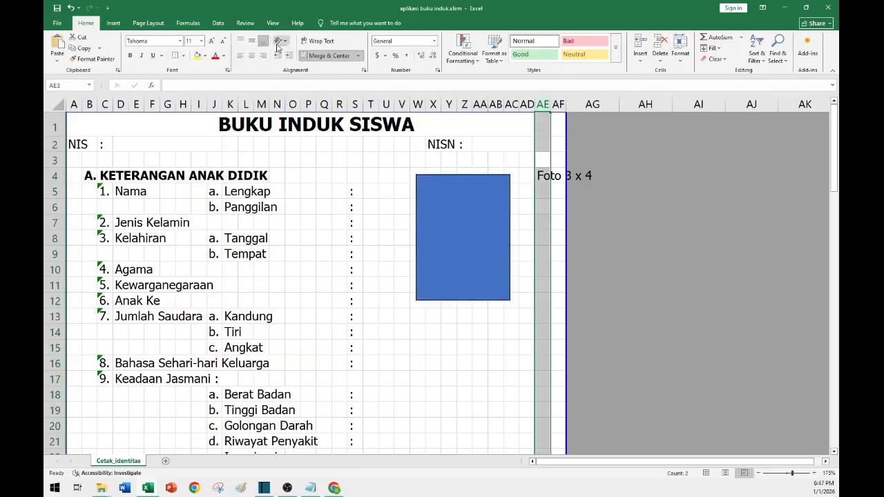
click(682, 62)
click(707, 108)
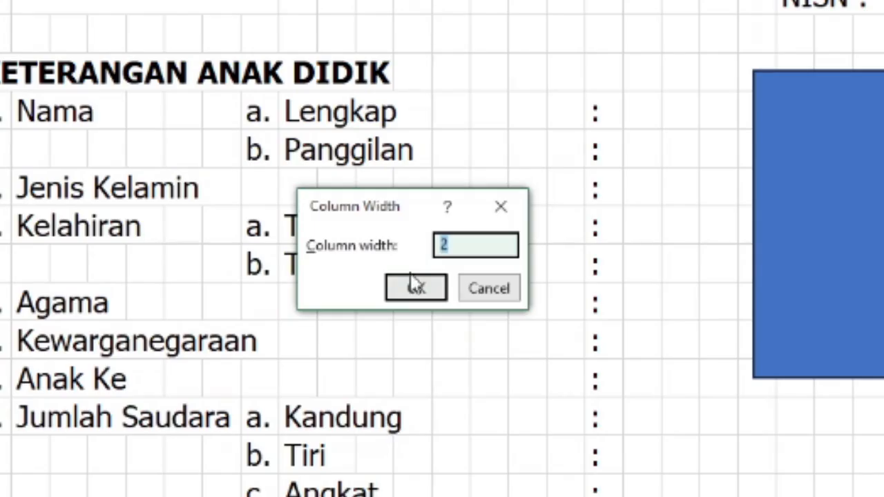
text(16)
text(.43)
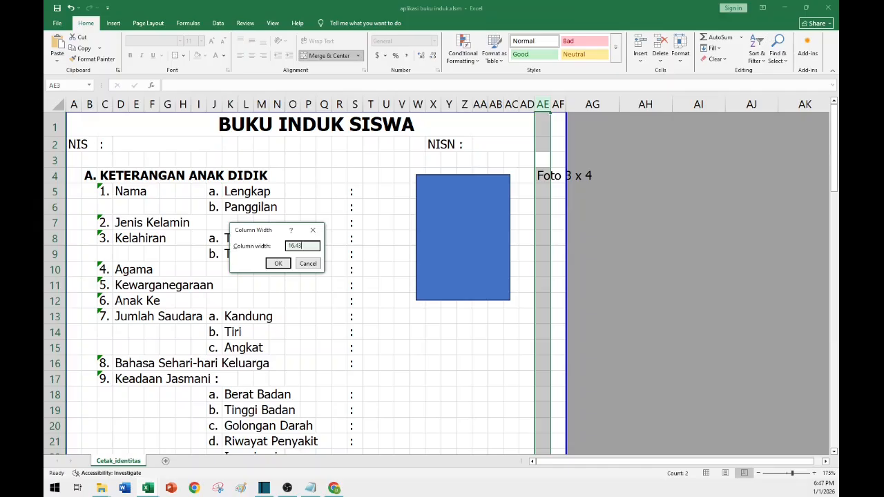
click(413, 286)
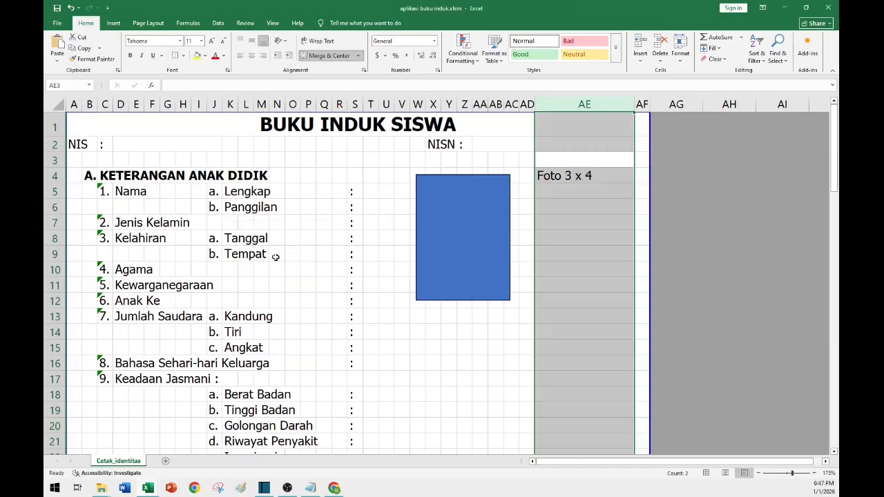
Move the rectangle below the Foto 3 x 4 label.
click(458, 343)
click(457, 240)
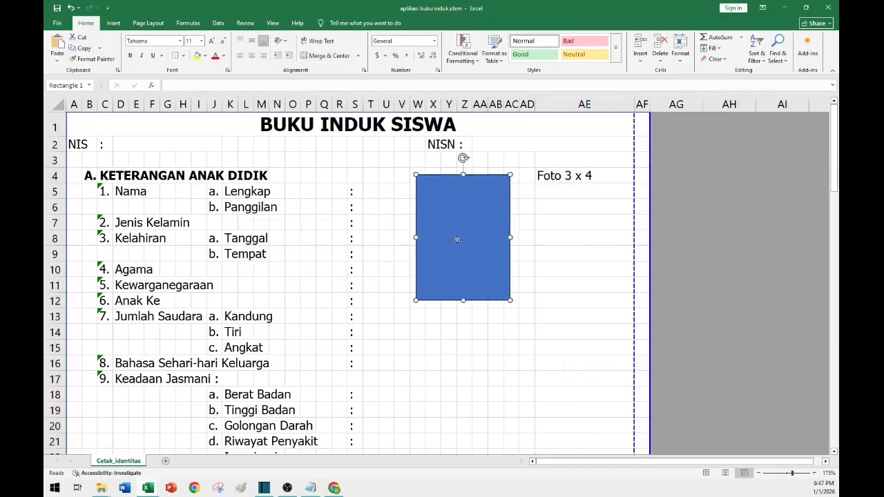
mouse_move(456, 240)
mouse_down()
mouse_move(575, 246)
mouse_move(577, 259)
mouse_move(574, 243)
mouse_move(600, 241)
mouse_move(538, 245)
mouse_up()
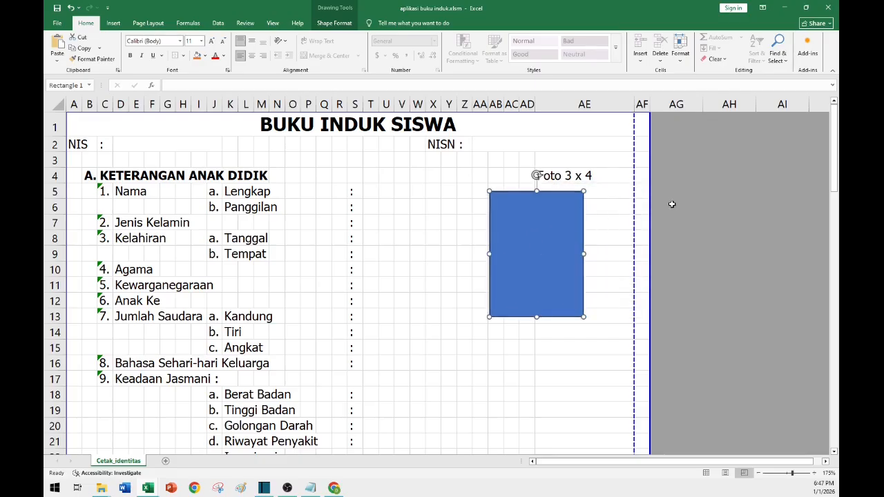
Move the page's right page break to the right edge of column AE.
click(742, 193)
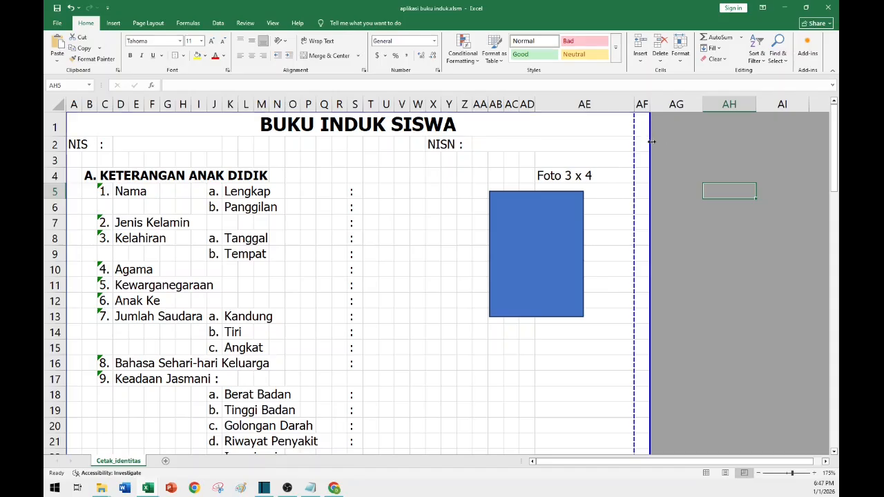
drag(651, 142, 634, 142)
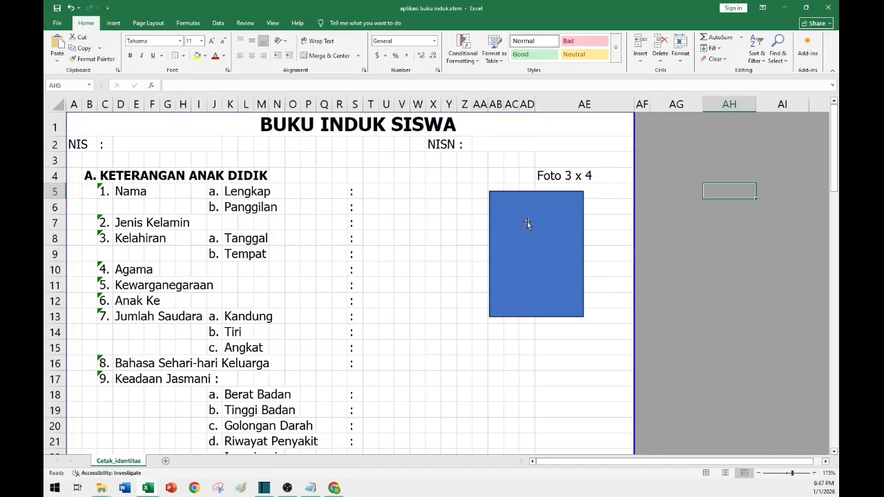
Align the rectangle inside column AE directly beneath the Foto 3 x 4 label.
click(579, 142)
drag(555, 247, 599, 239)
click(582, 144)
Select the rectangle and delete it.
click(496, 316)
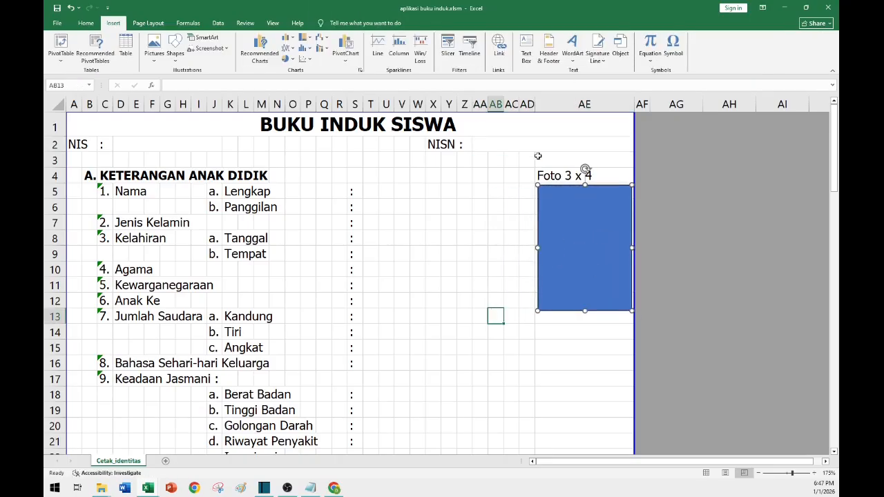
click(560, 334)
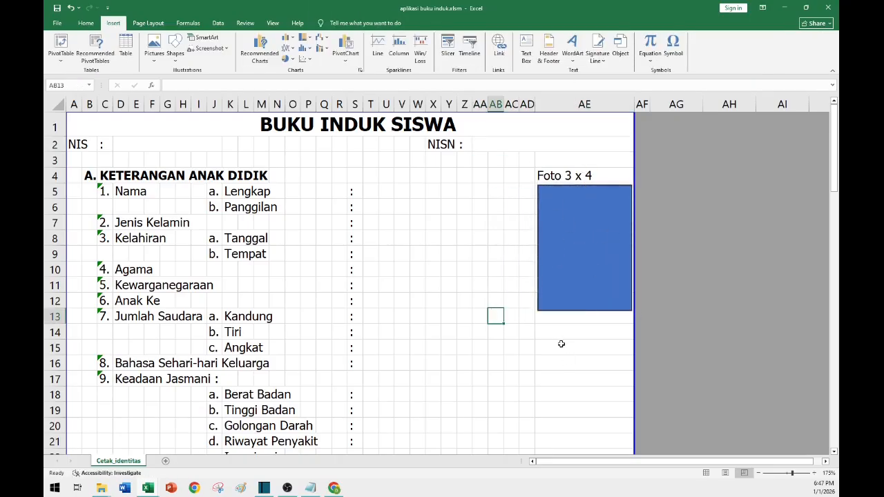
click(573, 214)
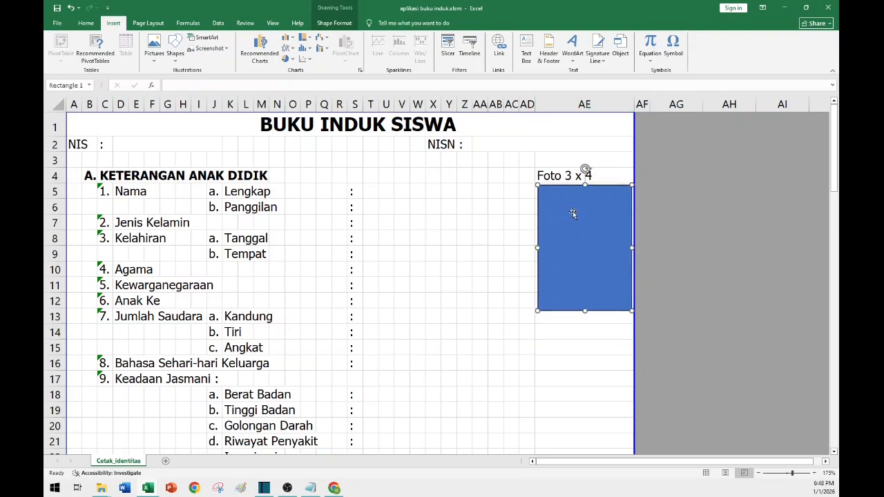
key(Delete)
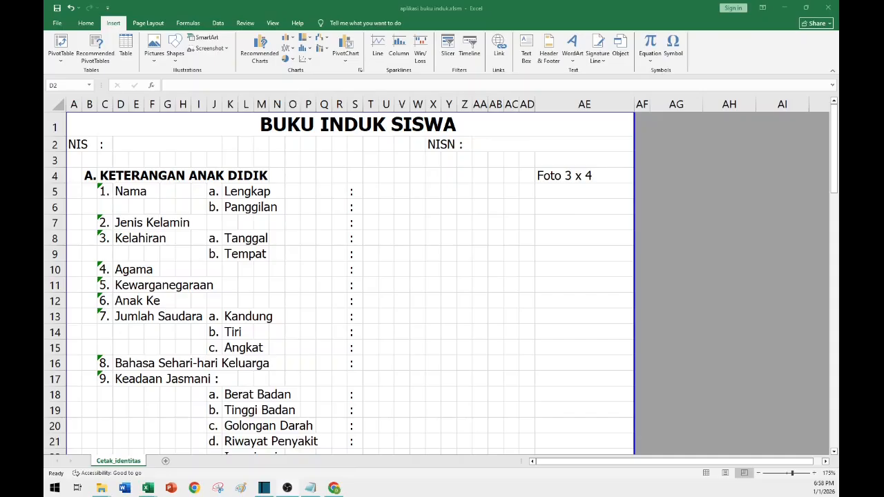
Apply an outside border to the merged NIS value cell at D2.
click(131, 147)
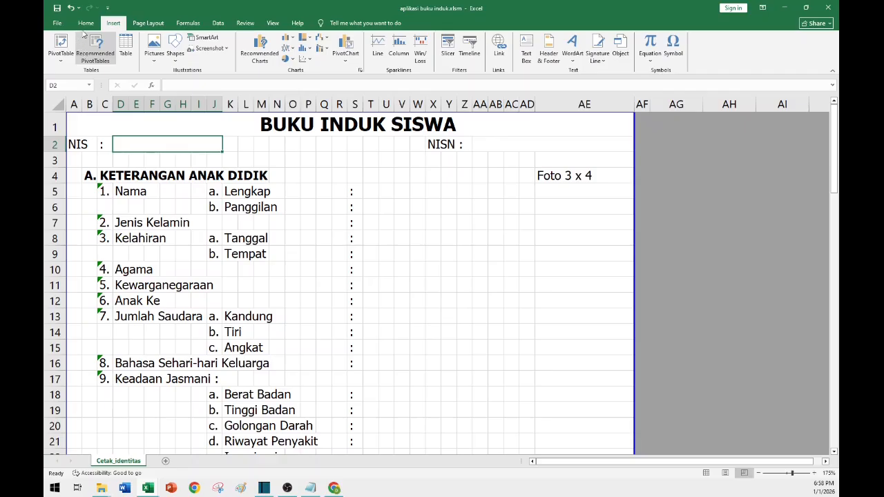
click(235, 219)
click(162, 146)
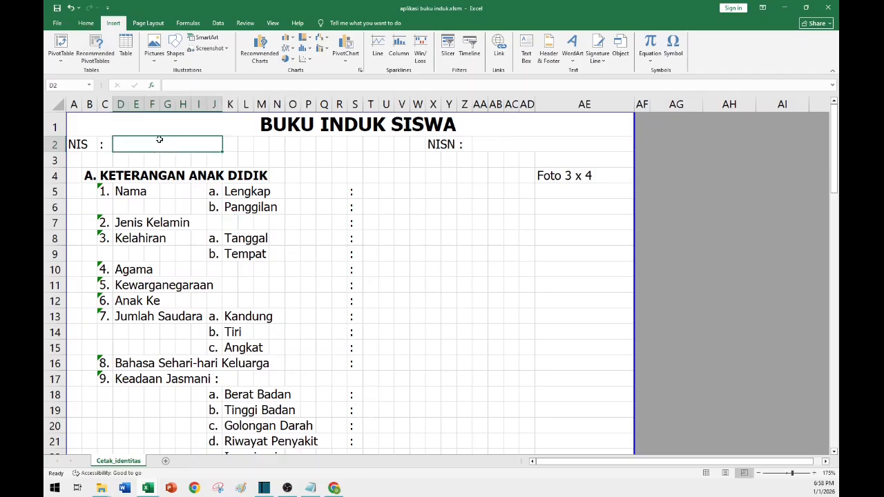
click(87, 25)
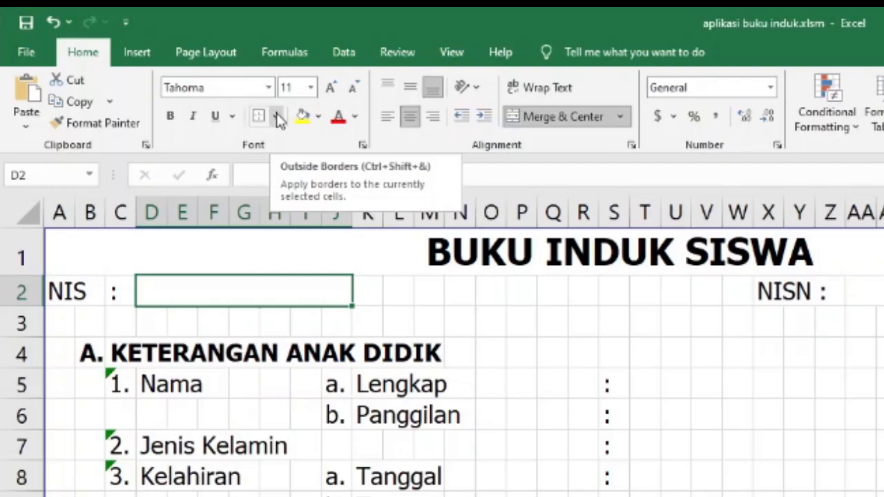
click(184, 56)
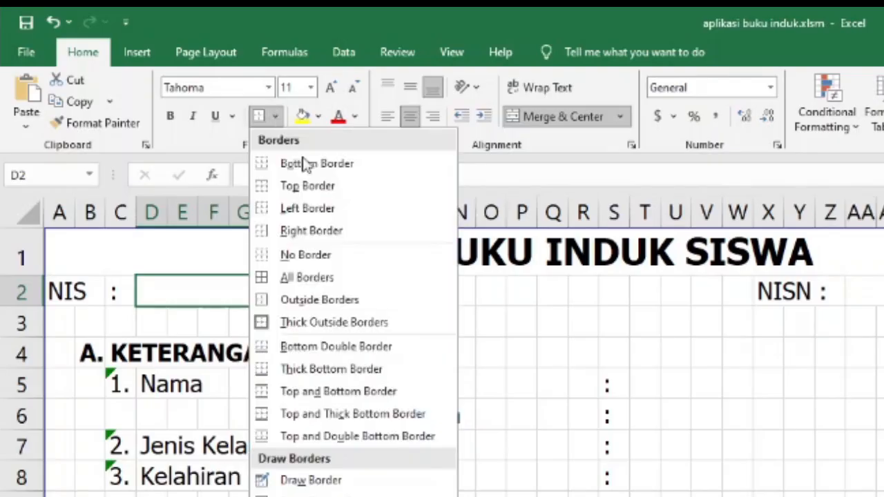
click(282, 300)
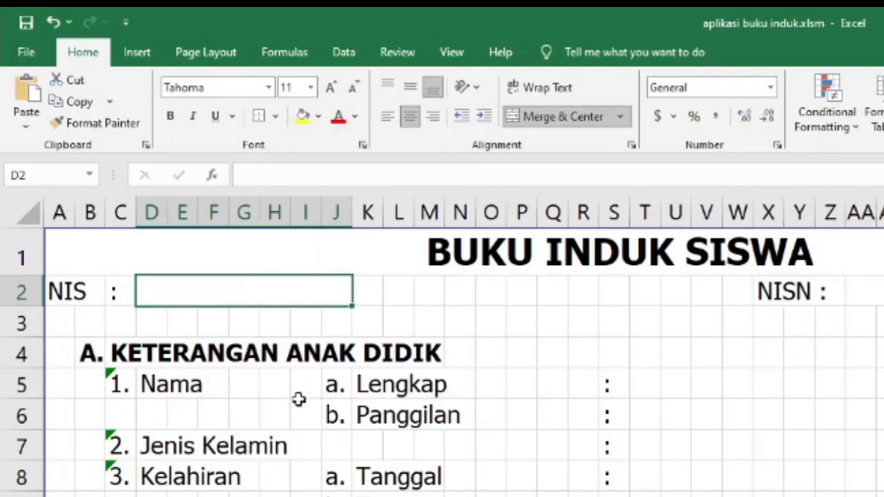
Apply the same outside border to the merged NISN value cell at AA2.
click(498, 436)
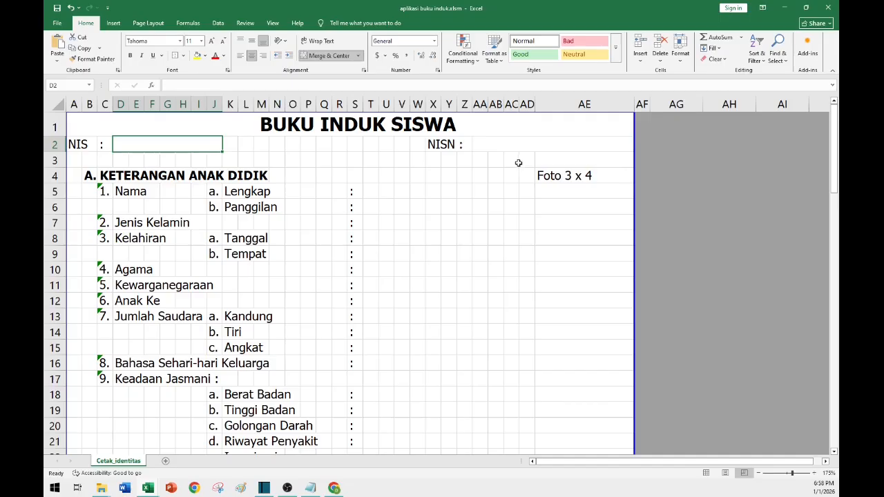
click(506, 146)
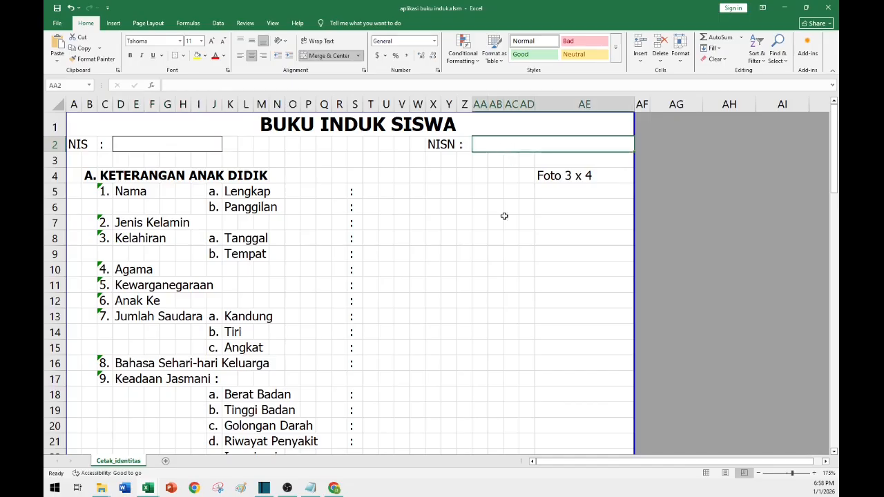
click(480, 253)
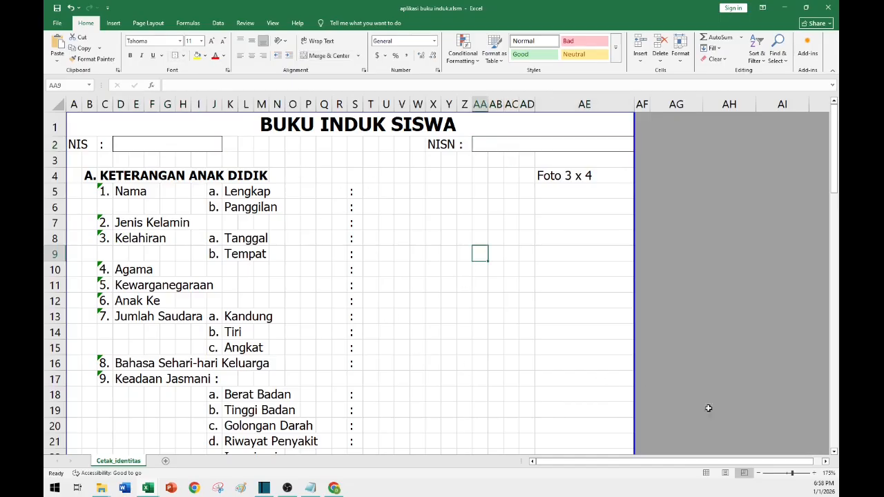
Apply an outside border across the section A heading row from column A to AD.
key(alt+F11)
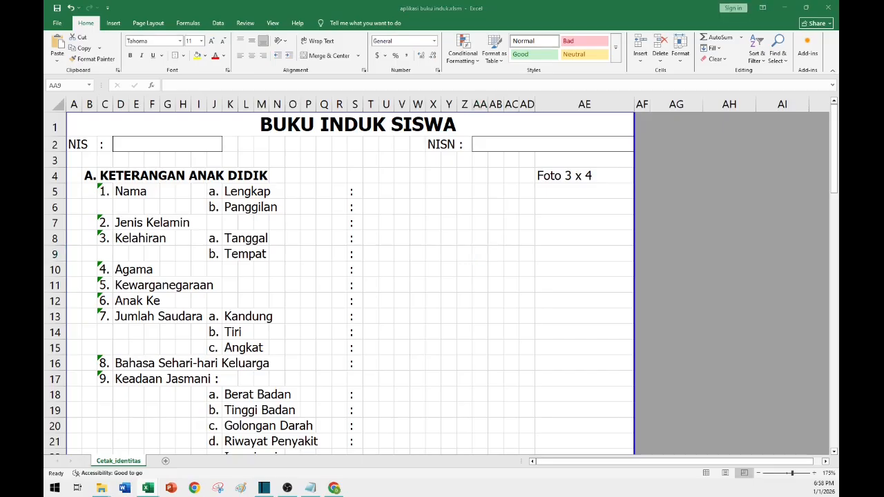
click(80, 175)
click(76, 178)
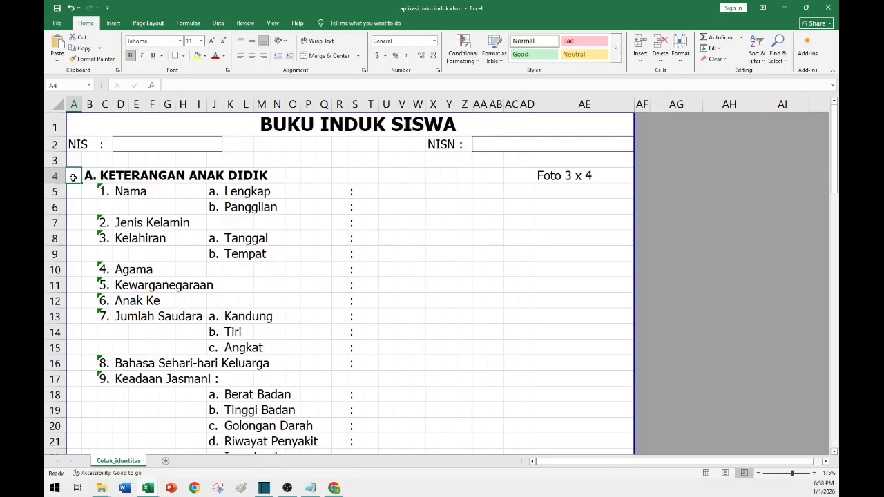
key(shift)
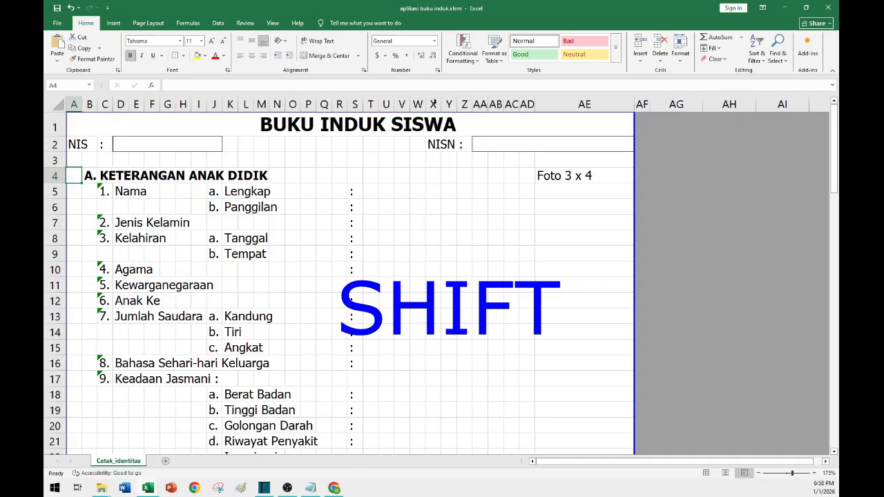
click(471, 136)
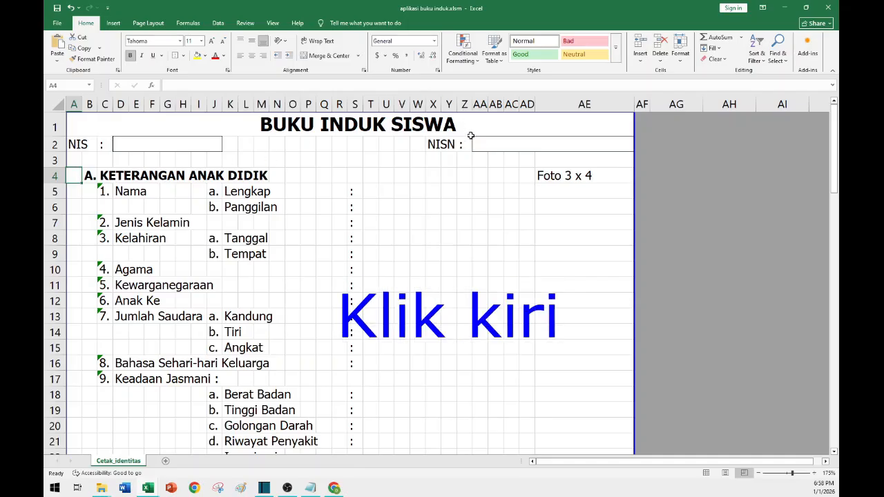
shift+click(513, 182)
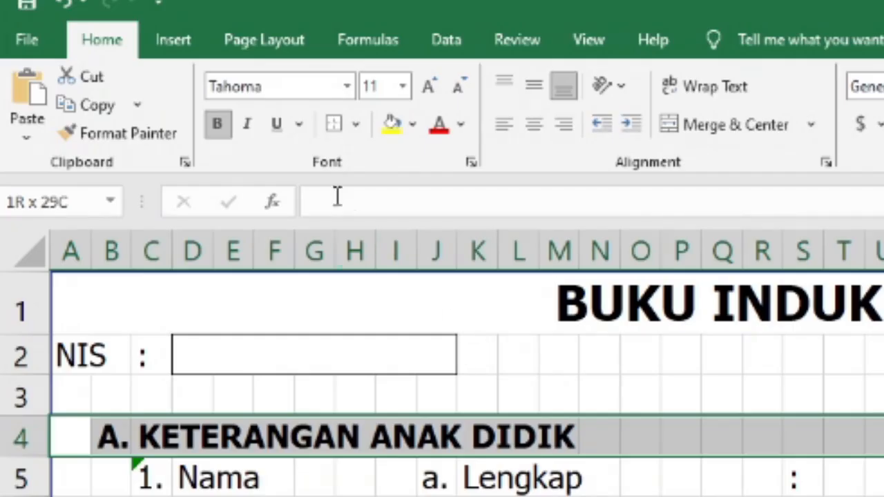
click(333, 124)
click(303, 235)
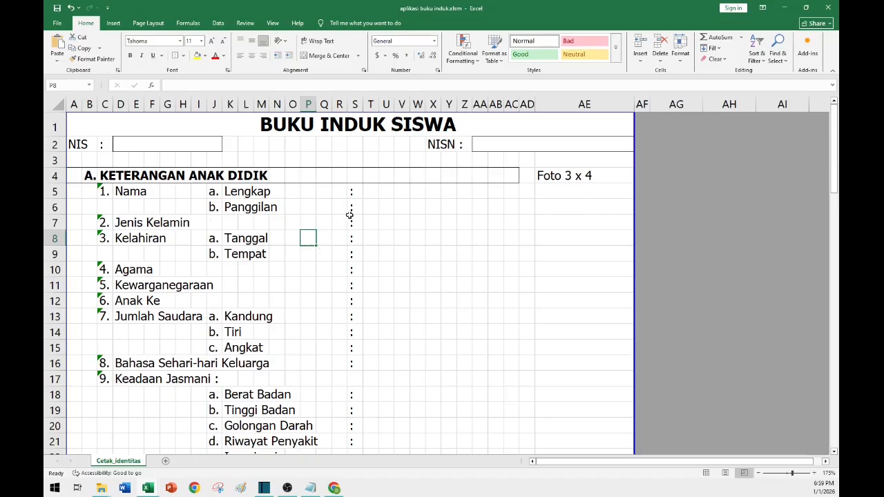
Merge cells T5 through AC5 into one value cell beside the Nama entry.
click(371, 192)
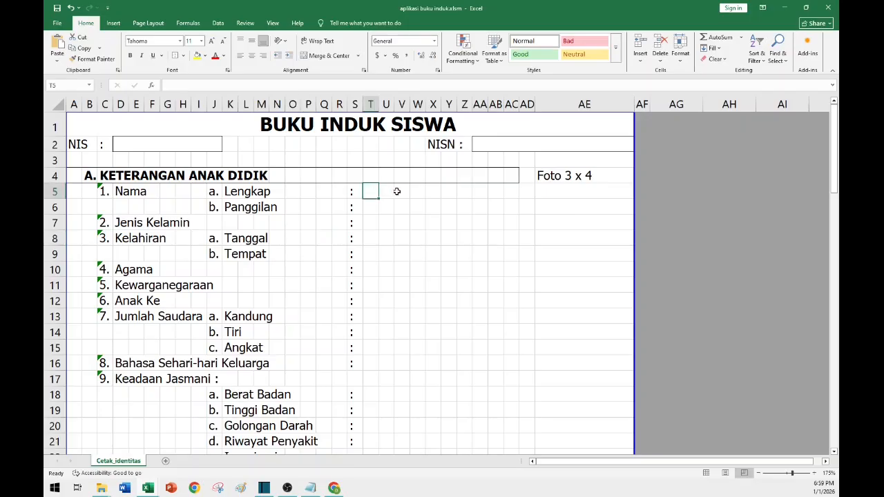
click(370, 104)
click(403, 204)
click(373, 193)
key(shift)
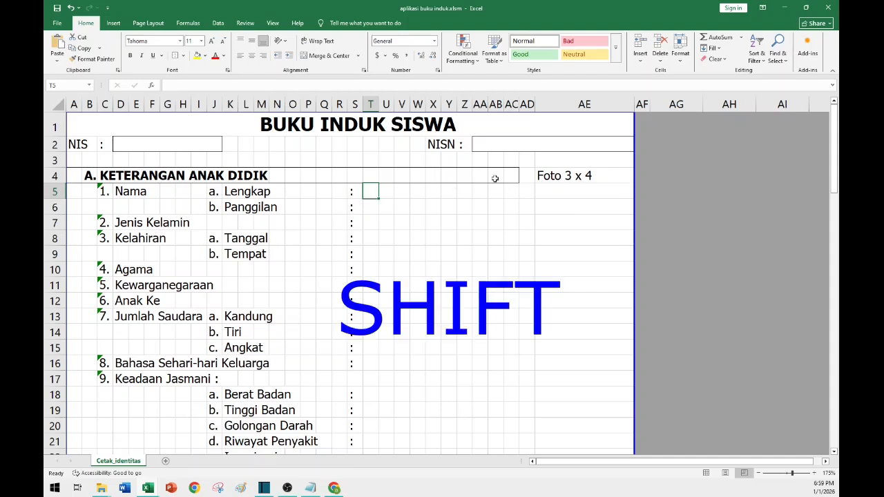
shift+click(512, 195)
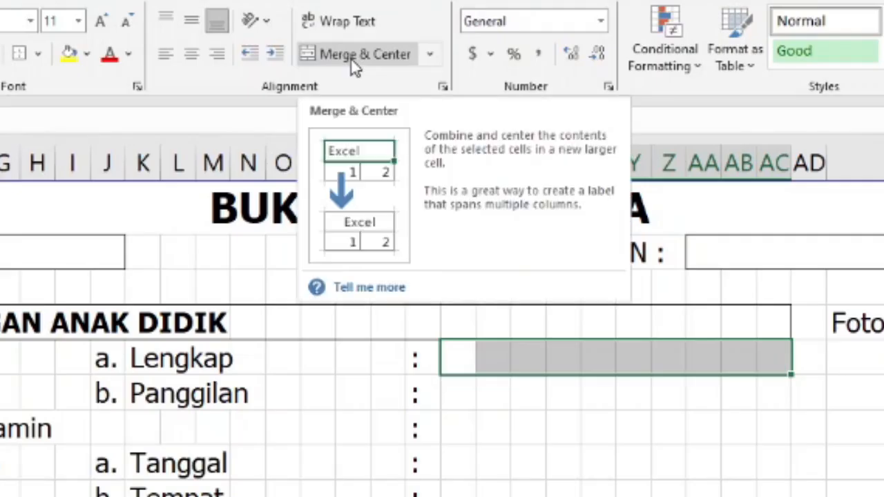
click(324, 58)
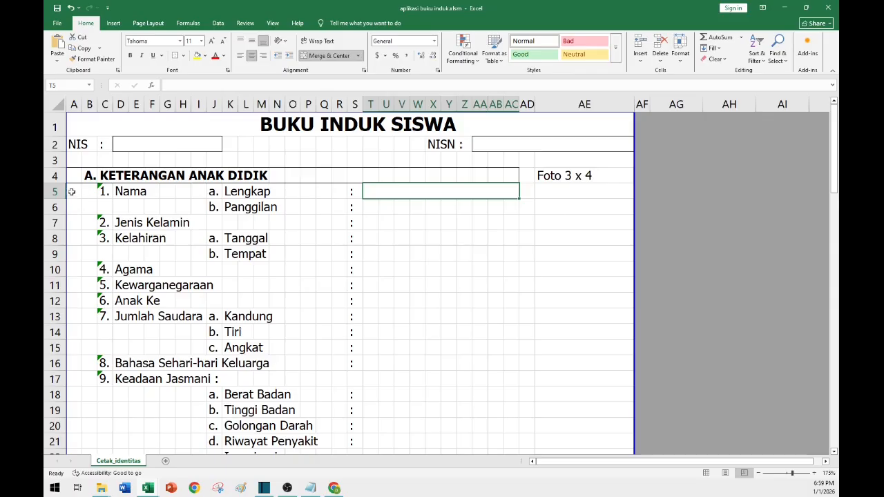
Apply an outside border around row 5 from column A to AD.
click(72, 191)
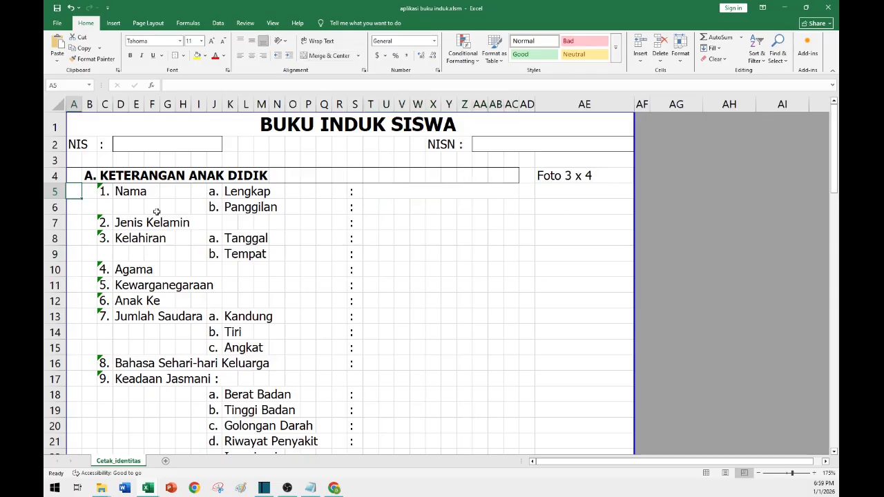
shift+click(514, 193)
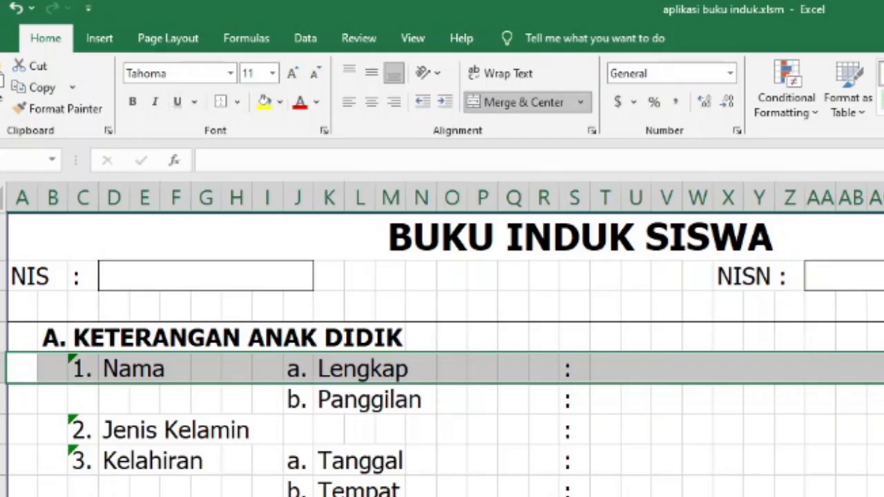
click(682, 458)
click(586, 373)
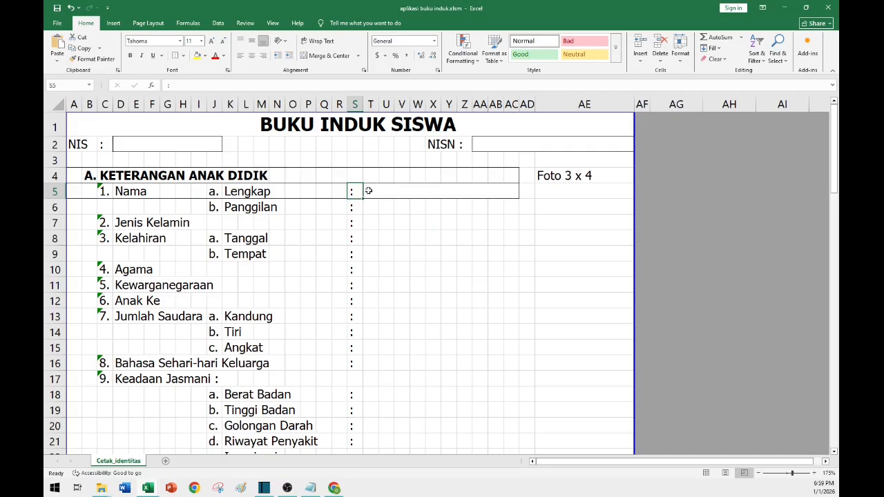
Copy row 5's bordered, merged format onto the rows below it with Format Painter.
click(373, 194)
click(73, 192)
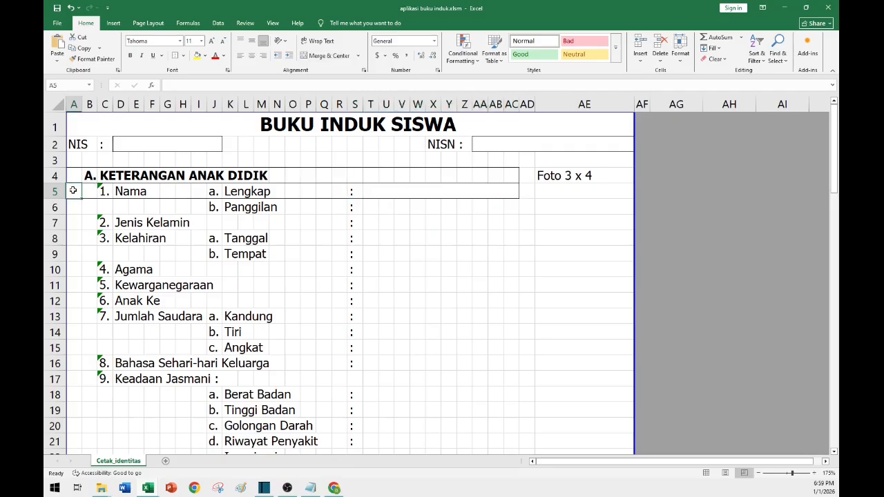
click(433, 238)
scroll(380, 361, down, 4)
scroll(380, 360, down, 7)
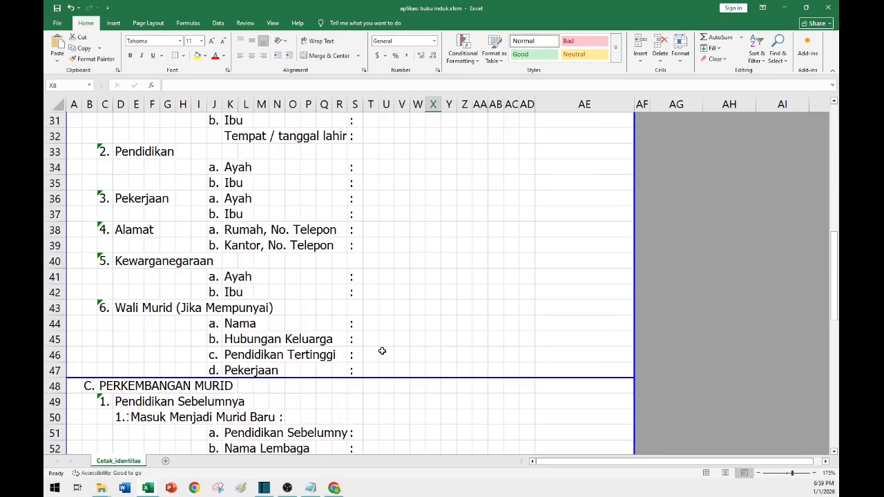
click(257, 324)
click(529, 324)
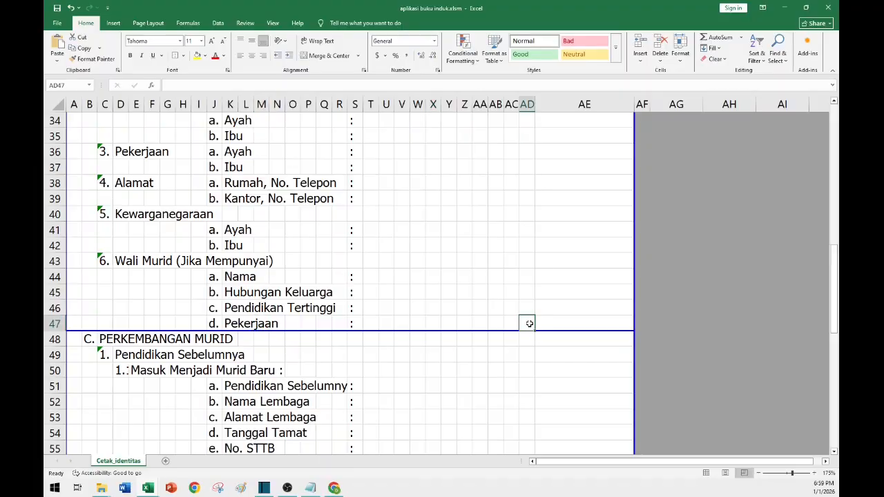
scroll(313, 265, up, 11)
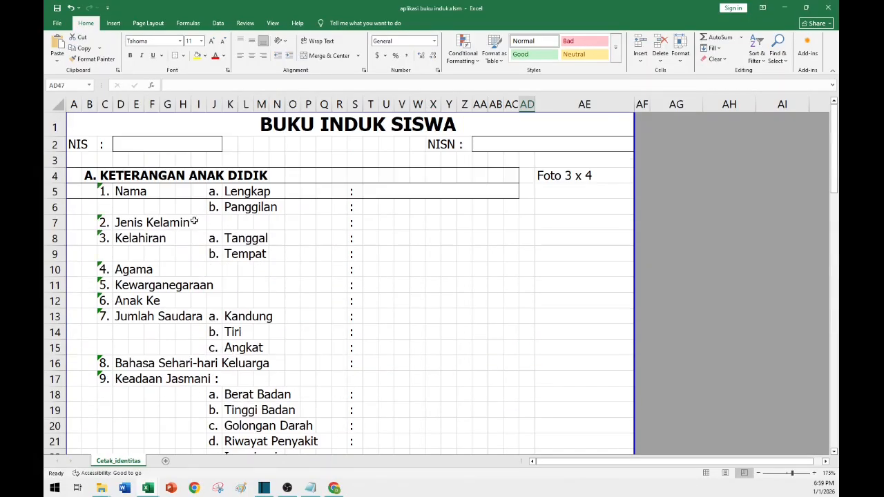
click(79, 193)
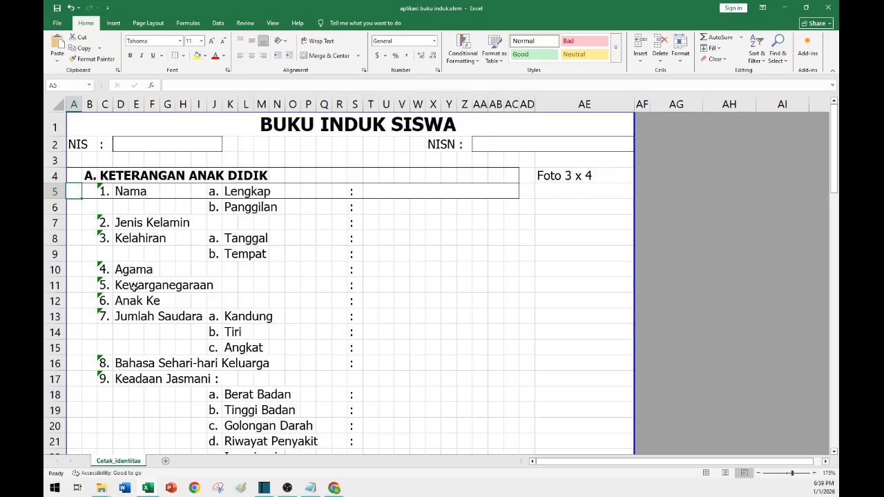
shift+click(513, 191)
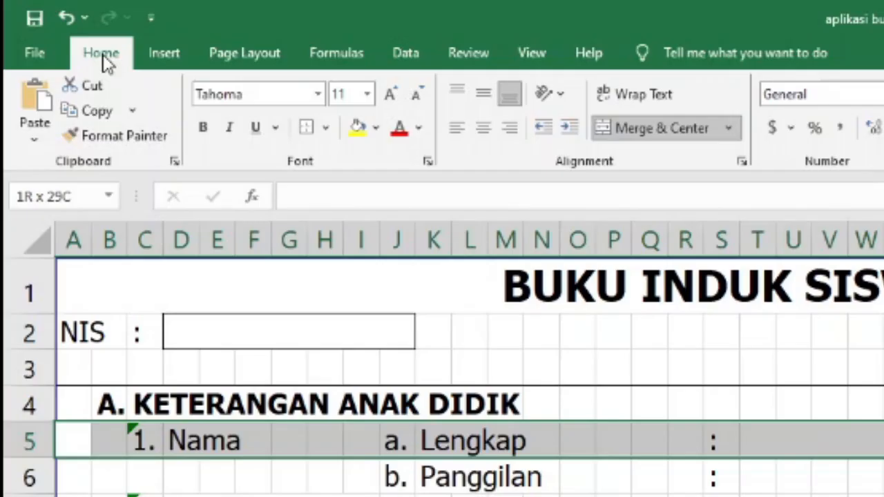
click(94, 60)
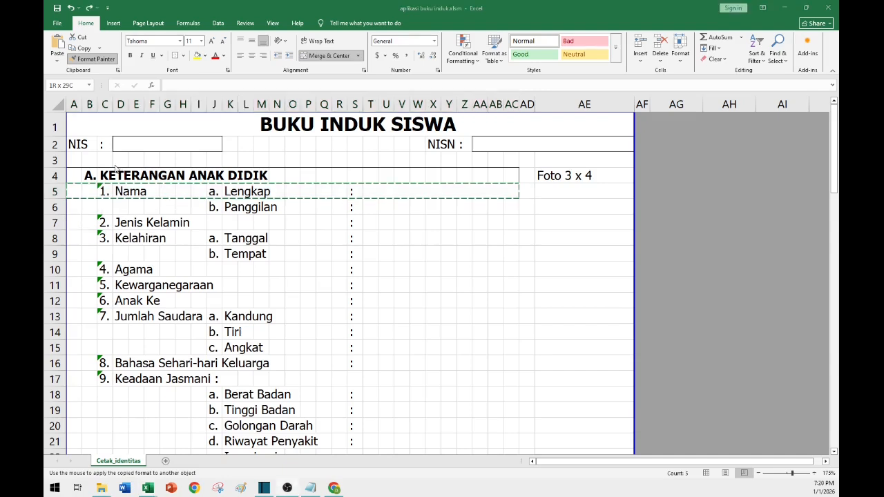
click(77, 208)
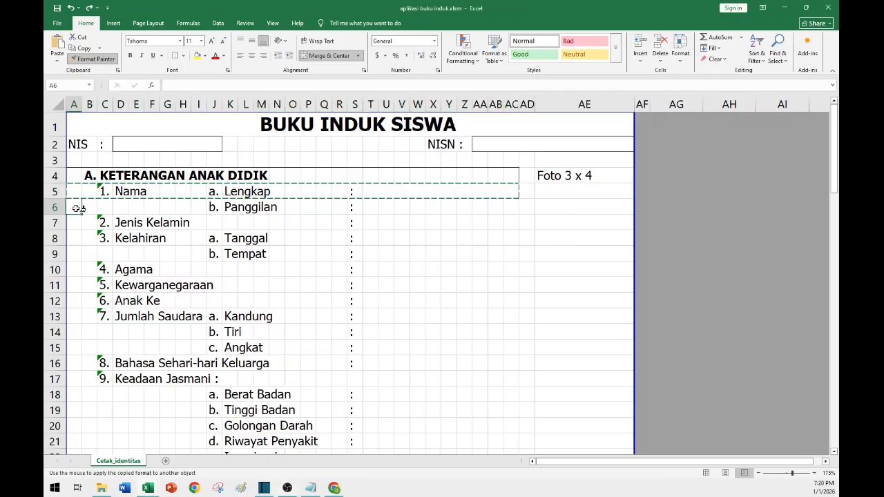
mouse_move(77, 208)
mouse_down()
mouse_move(510, 209)
mouse_move(517, 222)
mouse_move(506, 395)
mouse_move(483, 488)
mouse_move(500, 245)
mouse_move(511, 267)
mouse_move(509, 351)
mouse_move(482, 332)
mouse_move(505, 341)
mouse_up()
click(328, 253)
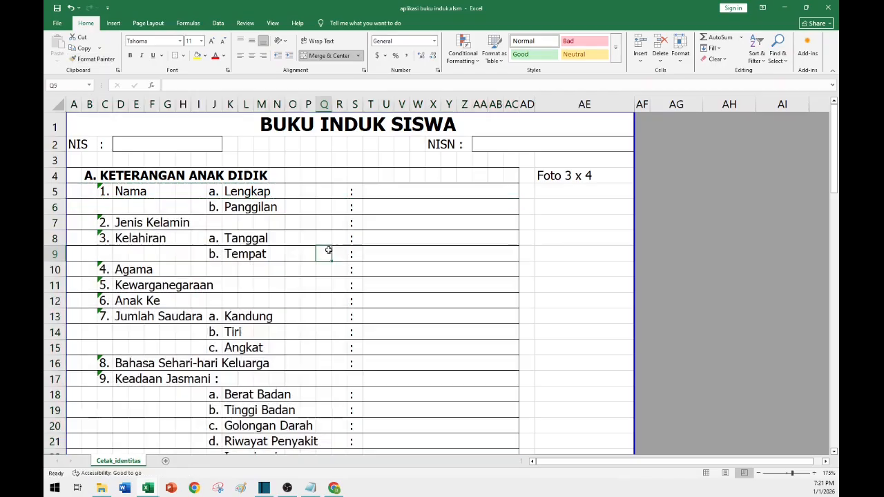
Inspect the merged value cells in the bordered rows down through section B.
click(401, 208)
click(403, 189)
click(402, 222)
click(397, 284)
scroll(397, 283, down, 1)
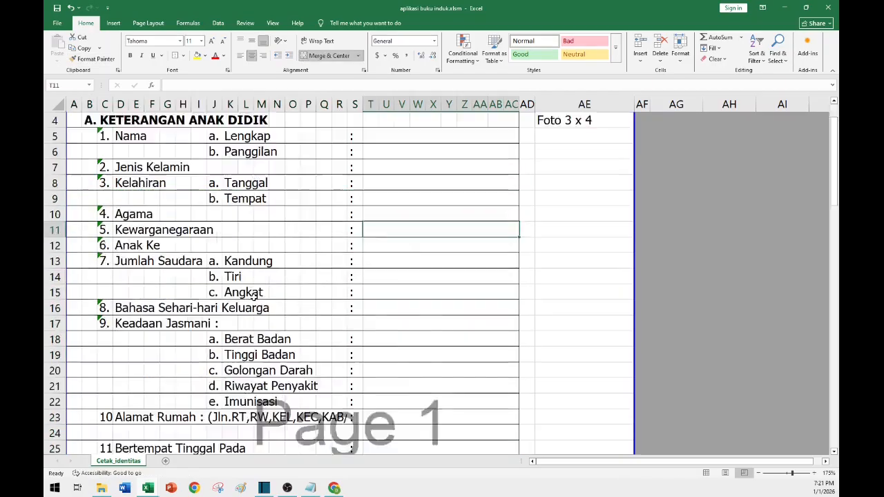
scroll(207, 263, up, 1)
scroll(120, 250, down, 6)
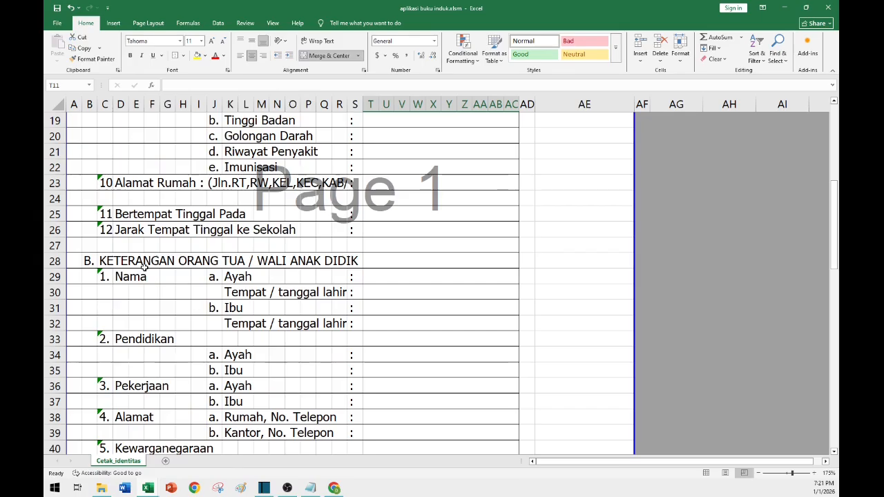
Make the section B heading in row 28 bold.
click(146, 262)
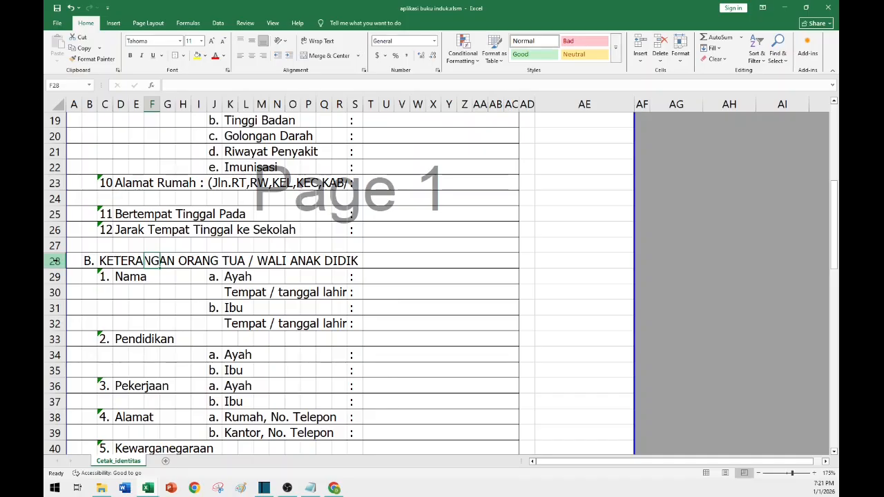
click(55, 261)
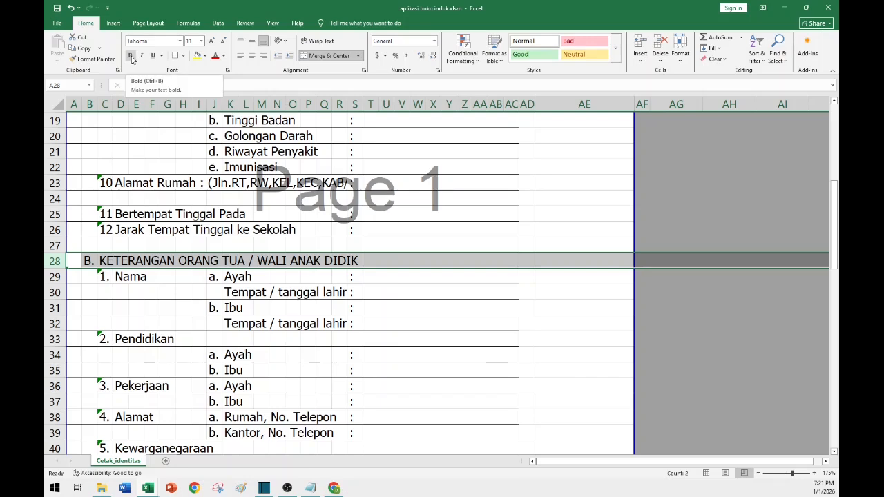
click(130, 55)
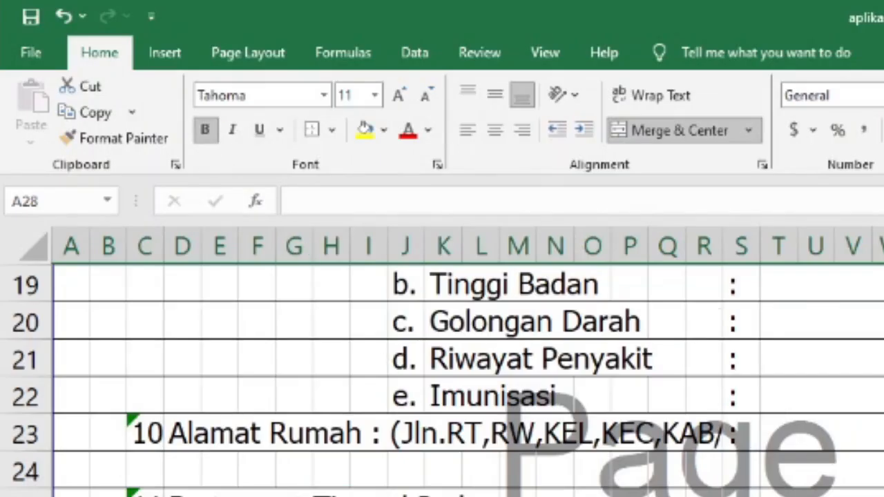
scroll(128, 320, down, 4)
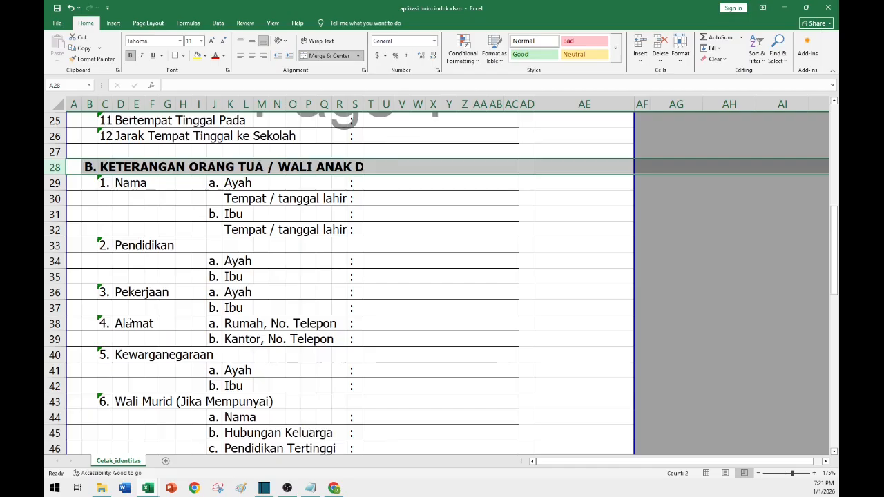
scroll(207, 308, up, 2)
Remove the merged value cell from the section B heading row so the full heading shows.
click(442, 167)
scroll(457, 235, up, 1)
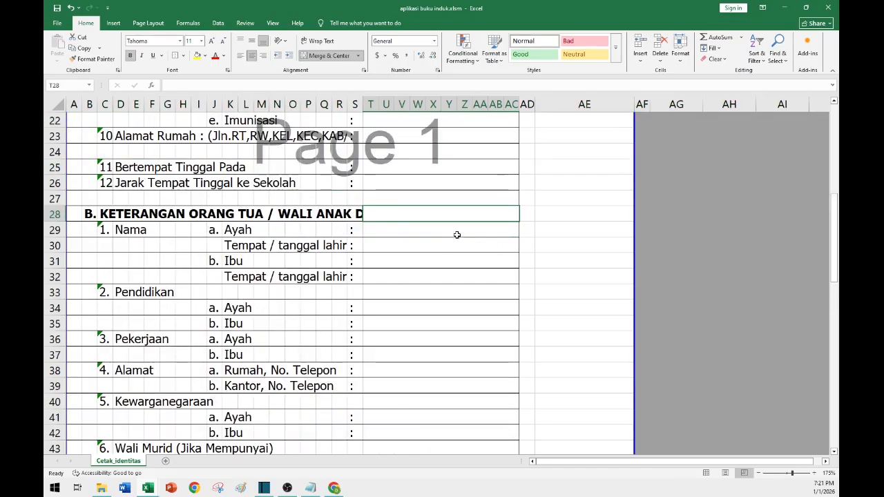
key(Down)
key(Down)
click(379, 211)
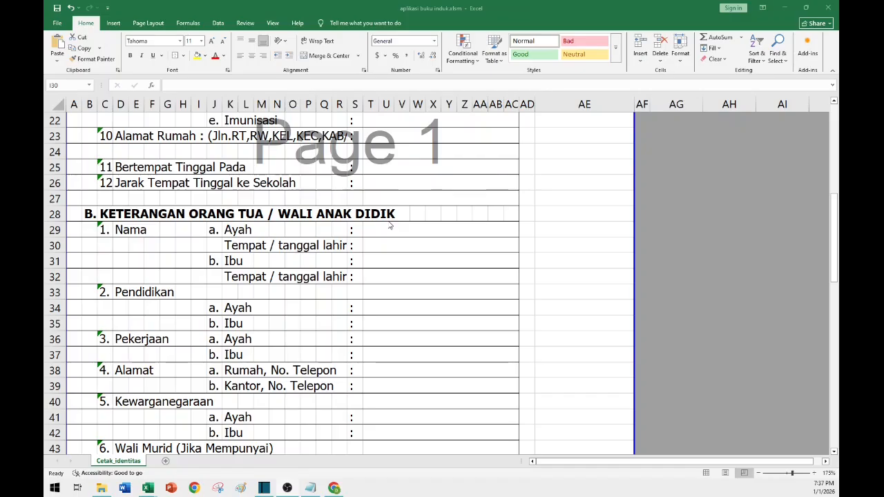
Make the section C PERKEMBANGAN MURID heading in row 48 bold.
scroll(117, 339, down, 5)
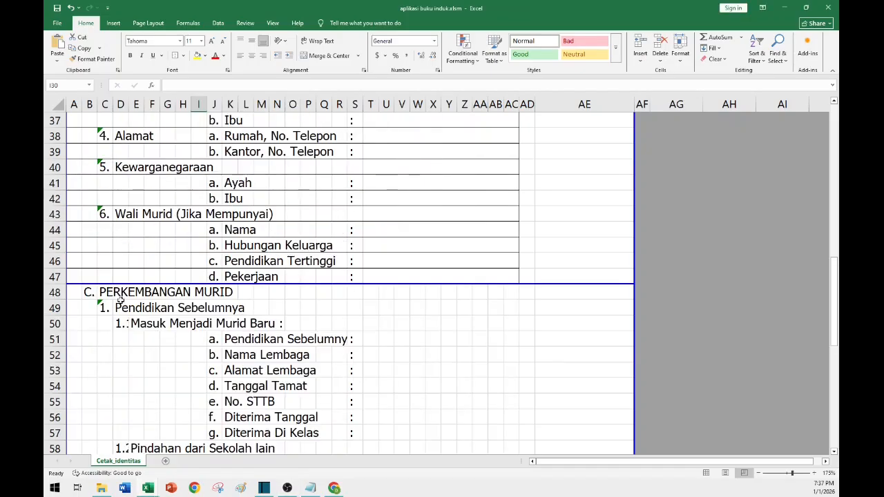
click(83, 296)
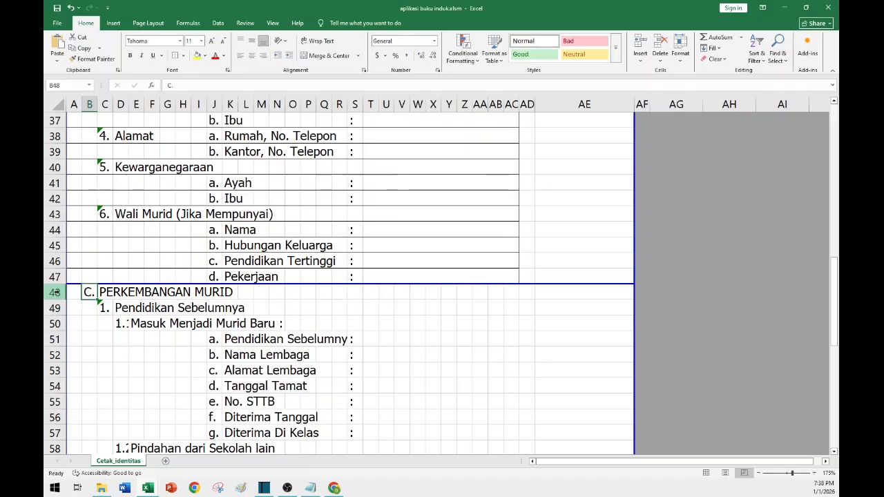
click(55, 293)
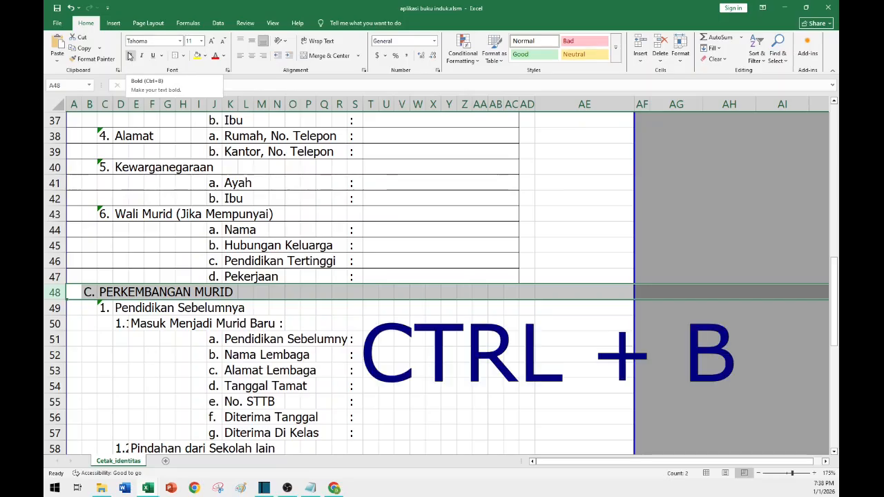
key(ctrl+b)
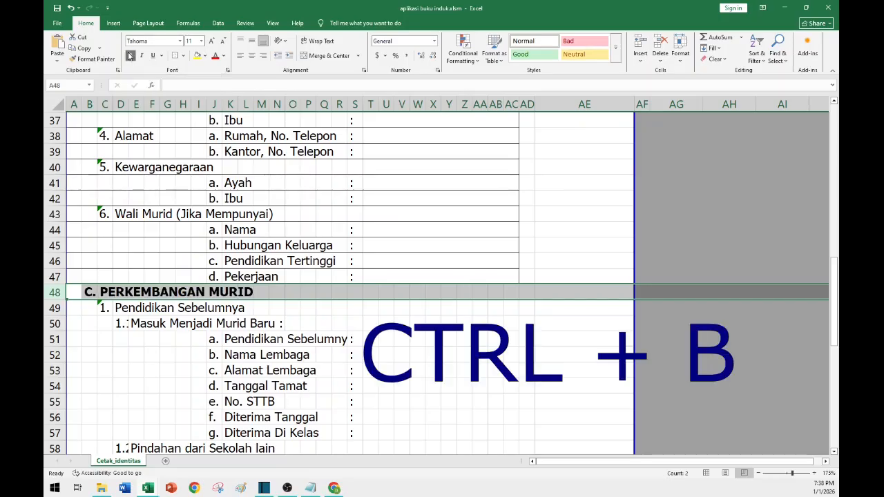
click(326, 339)
click(369, 342)
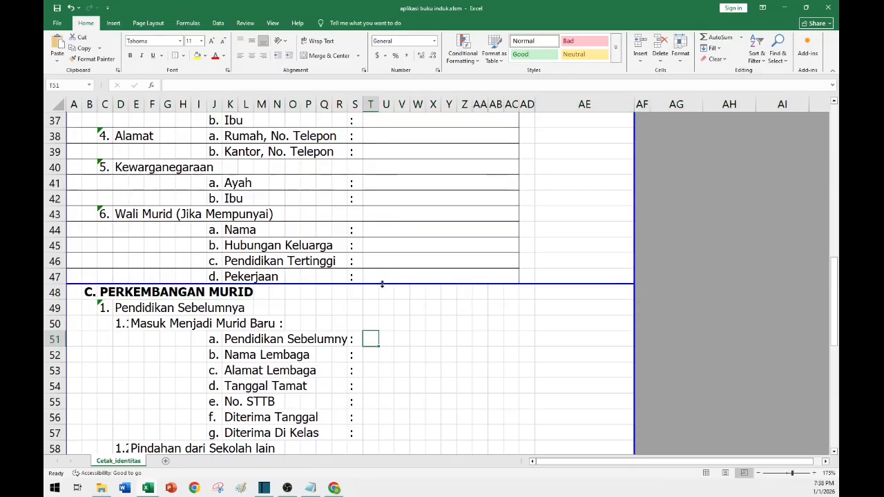
click(371, 276)
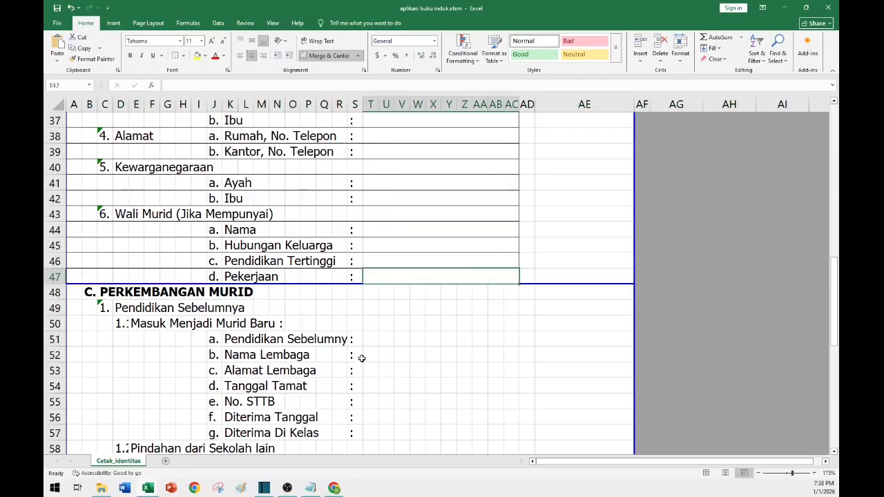
Copy row 47's bordered row formatting onto rows 49 to 62 of section C with Format Painter.
click(425, 310)
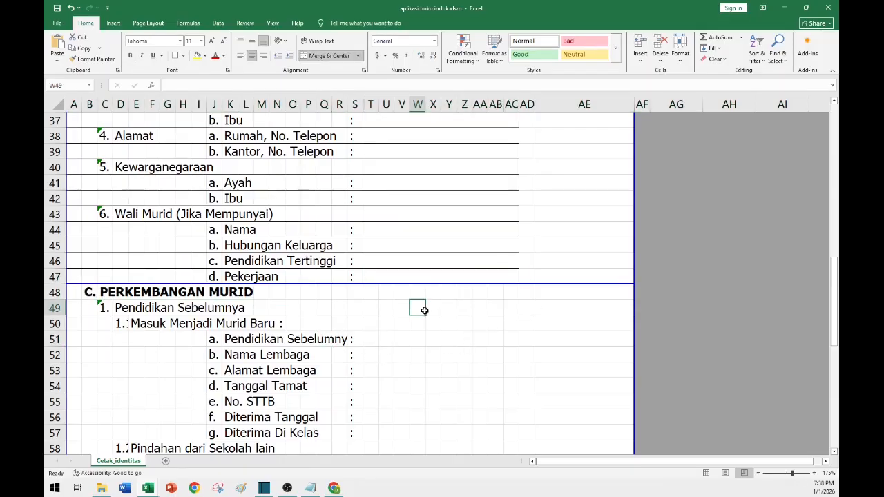
click(72, 273)
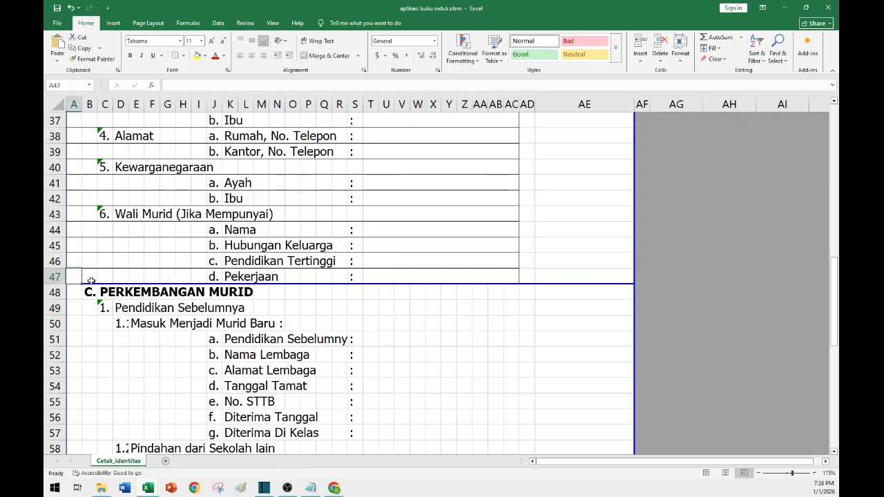
shift+click(505, 276)
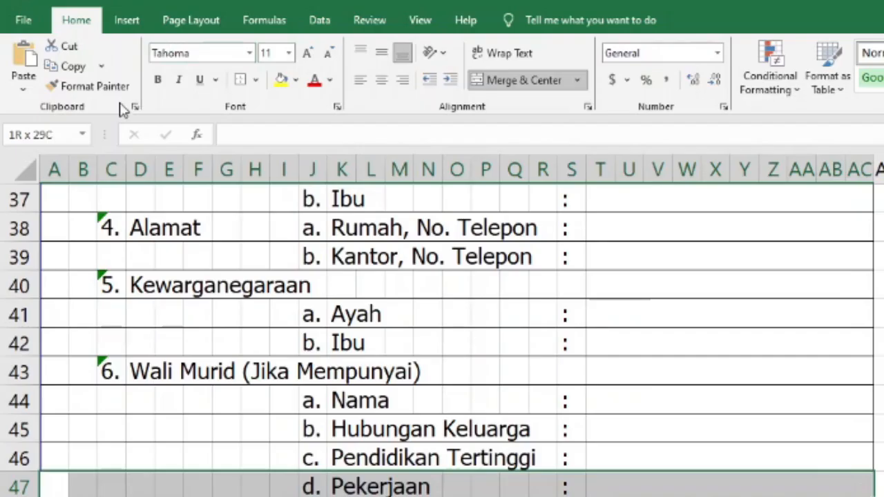
click(91, 86)
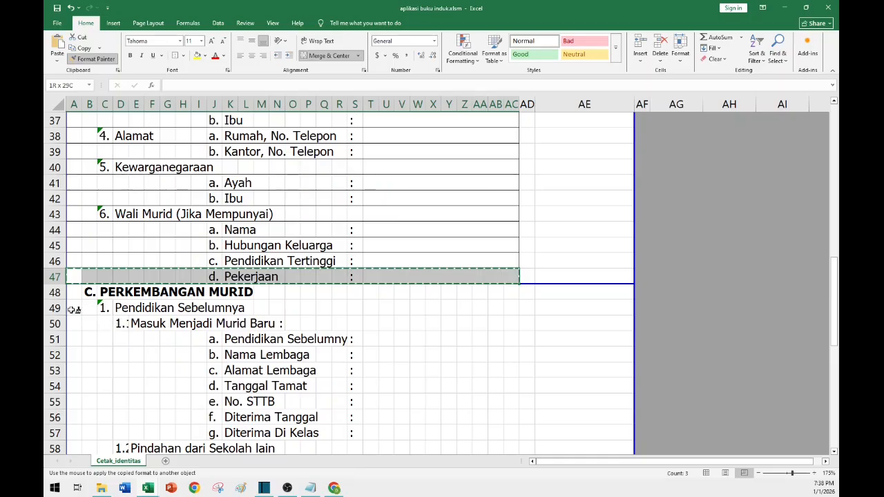
mouse_move(84, 307)
mouse_down()
mouse_move(385, 318)
mouse_move(512, 304)
mouse_move(512, 355)
mouse_move(484, 453)
mouse_move(513, 270)
mouse_move(518, 289)
mouse_up()
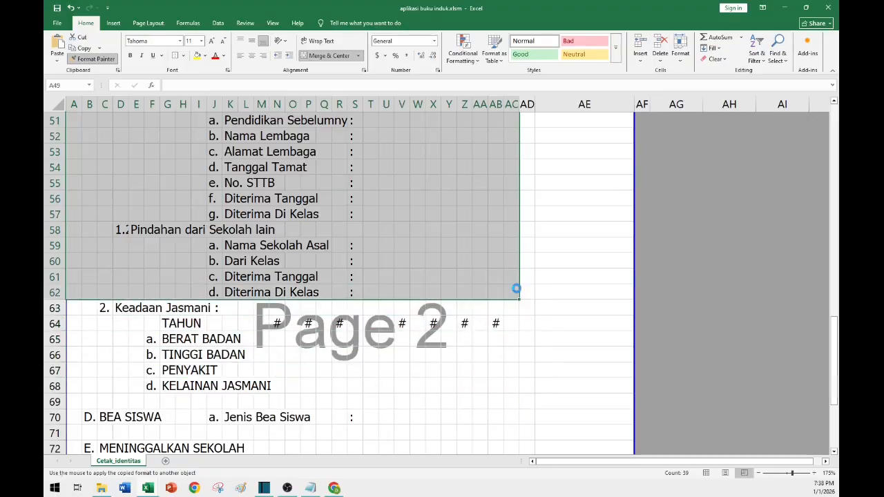
scroll(517, 290, up, 4)
click(71, 263)
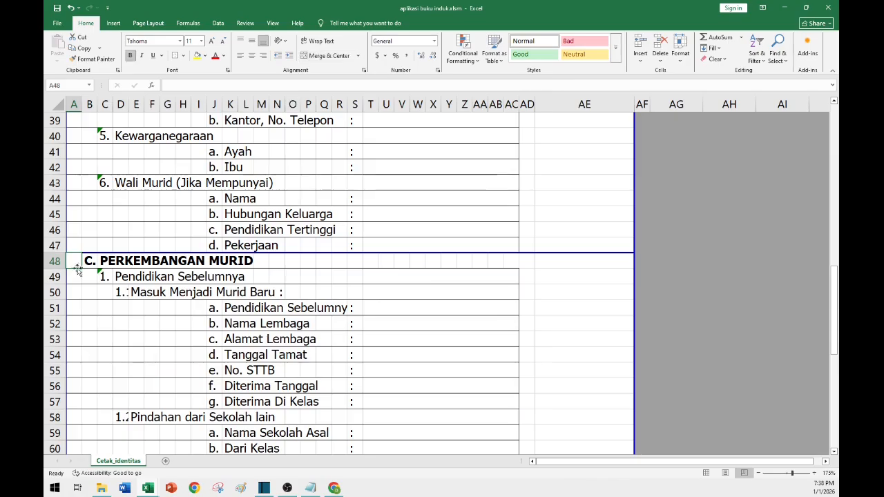
shift+click(513, 261)
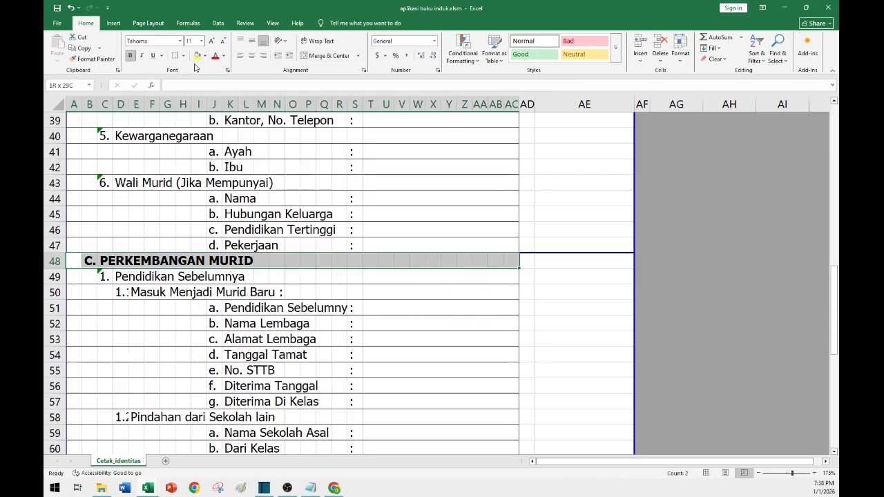
click(432, 330)
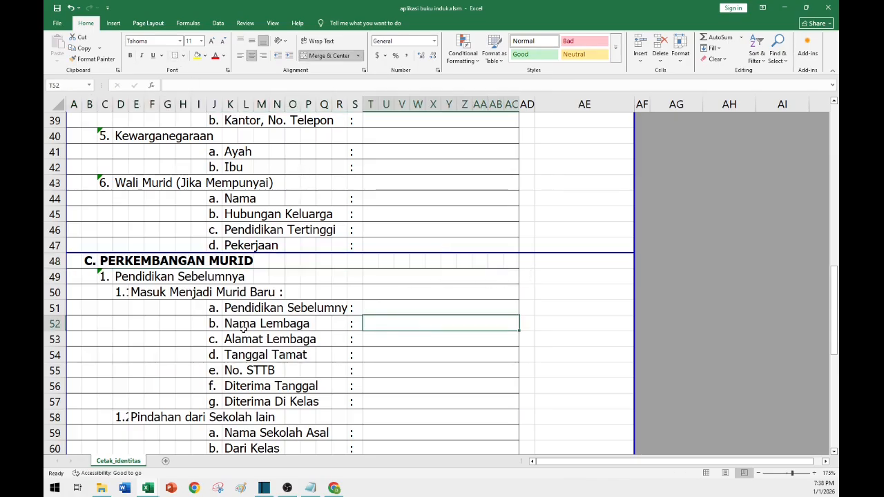
Merge and center each year value in row 64 across two columns, from 2025 through 2032.
scroll(308, 330, down, 4)
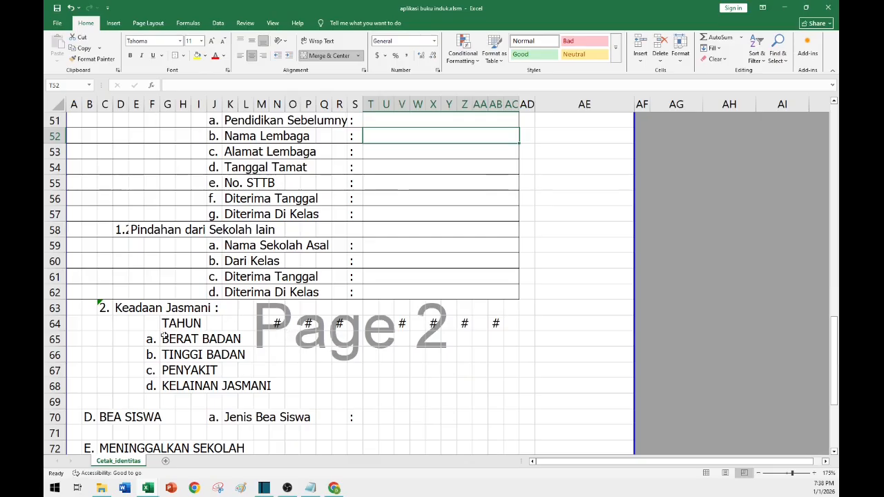
click(276, 323)
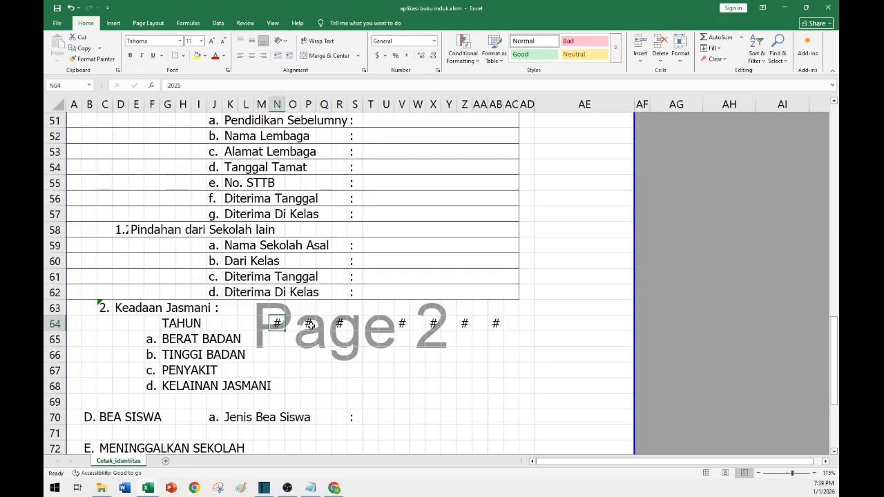
key(Right)
key(Right)
click(276, 324)
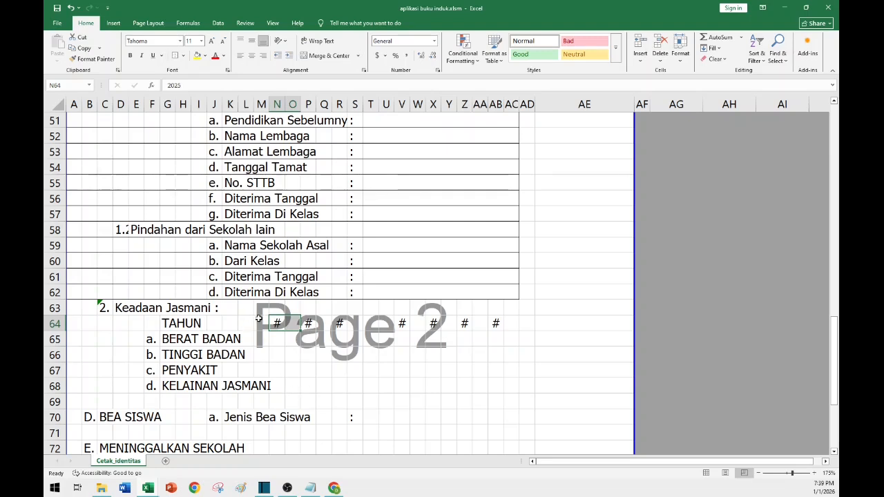
click(277, 324)
drag(277, 323, 297, 324)
click(327, 61)
click(92, 59)
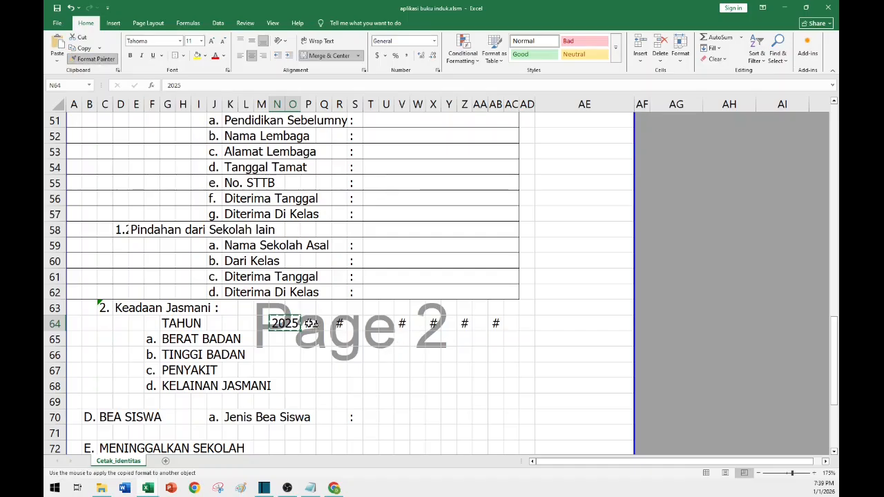
click(310, 323)
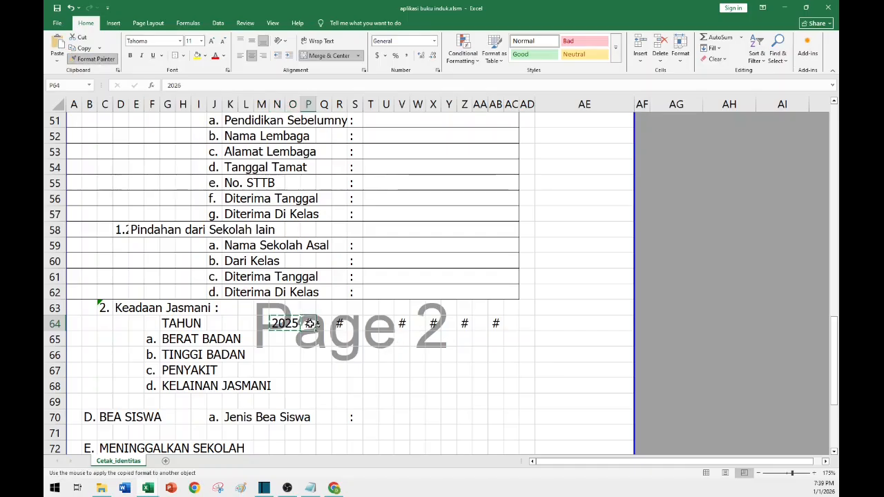
drag(311, 324, 507, 325)
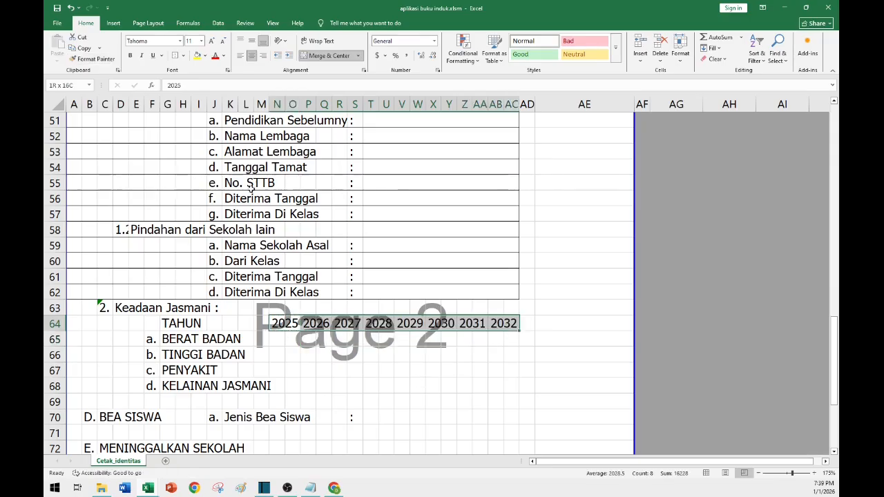
Add all borders to the year header row and copy that format onto rows 65 to 68 to form a grid.
click(186, 61)
click(211, 141)
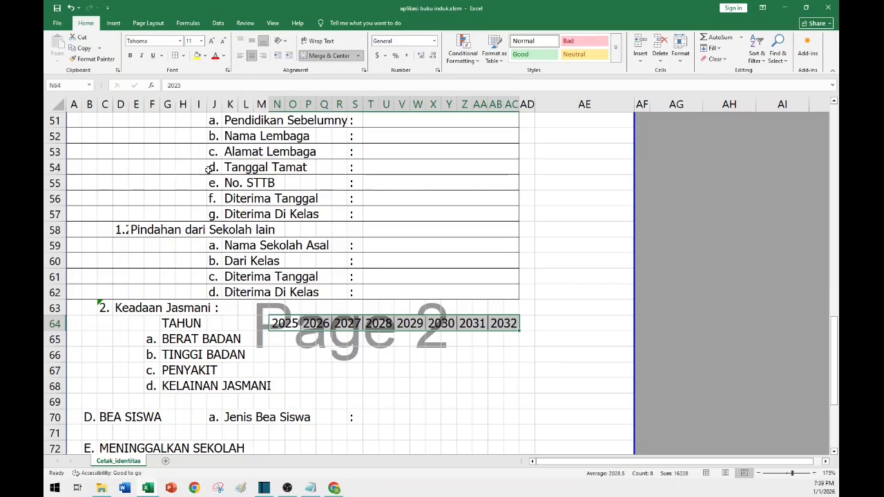
click(92, 59)
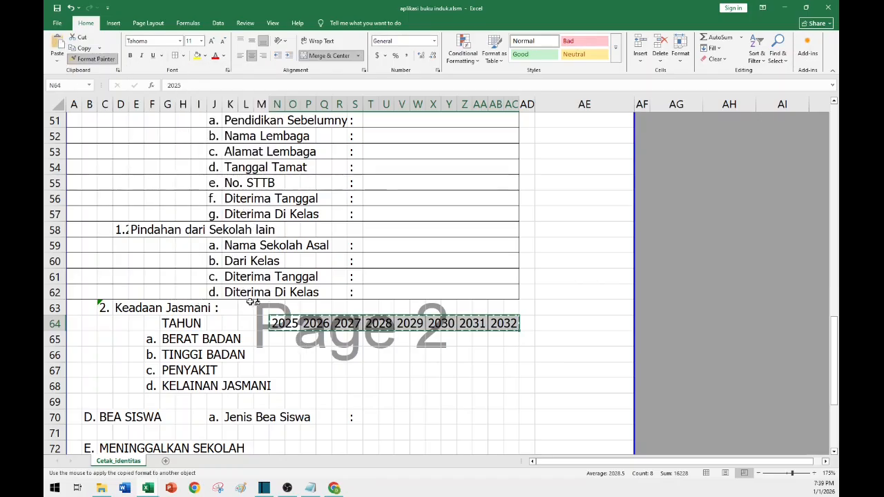
mouse_move(276, 339)
mouse_down()
mouse_move(503, 362)
mouse_move(507, 381)
mouse_up()
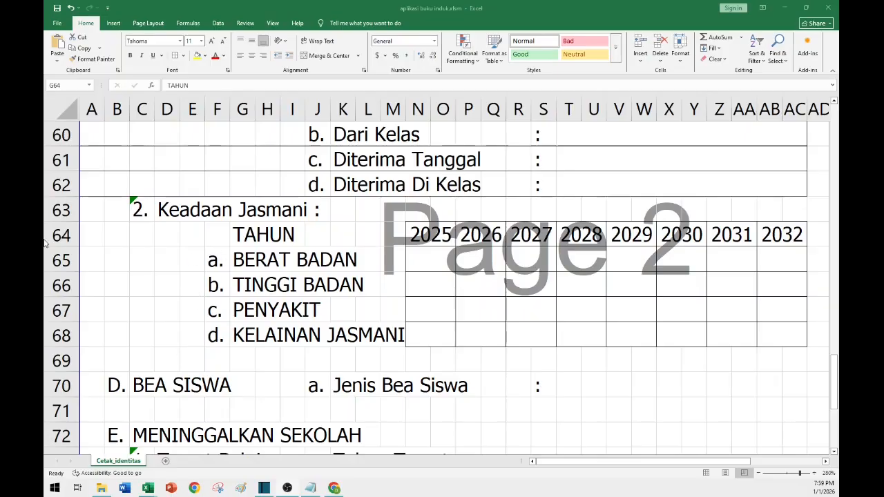
Merge and center the TAHUN label across columns G to M in row 64.
click(251, 239)
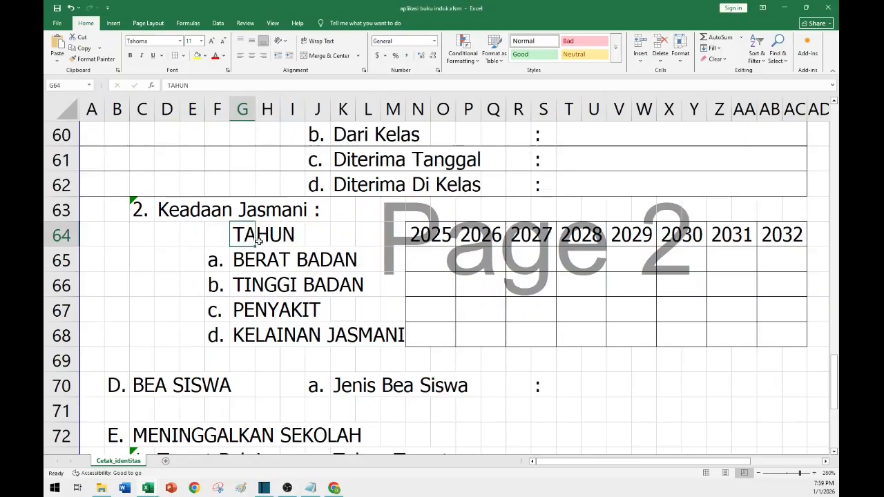
click(242, 260)
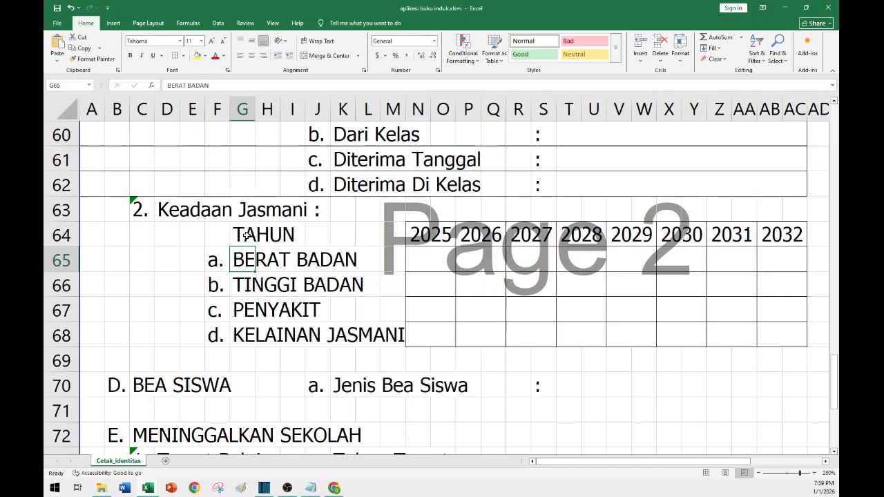
click(247, 236)
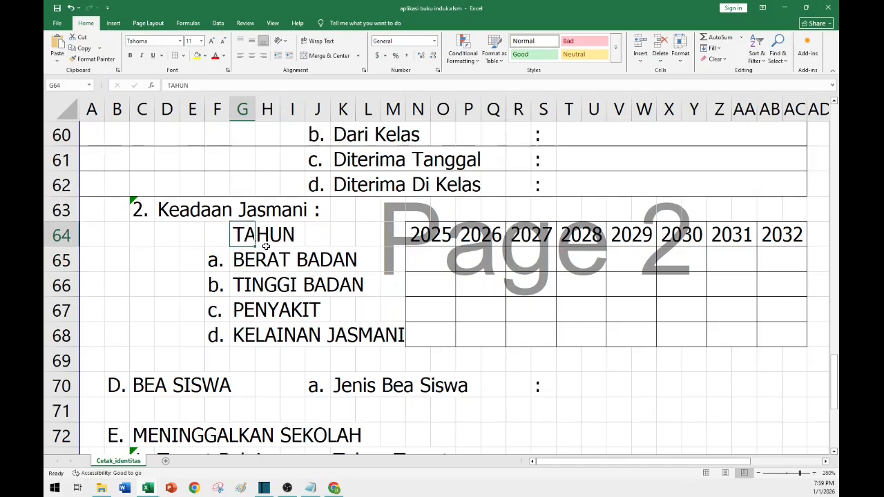
shift+click(397, 239)
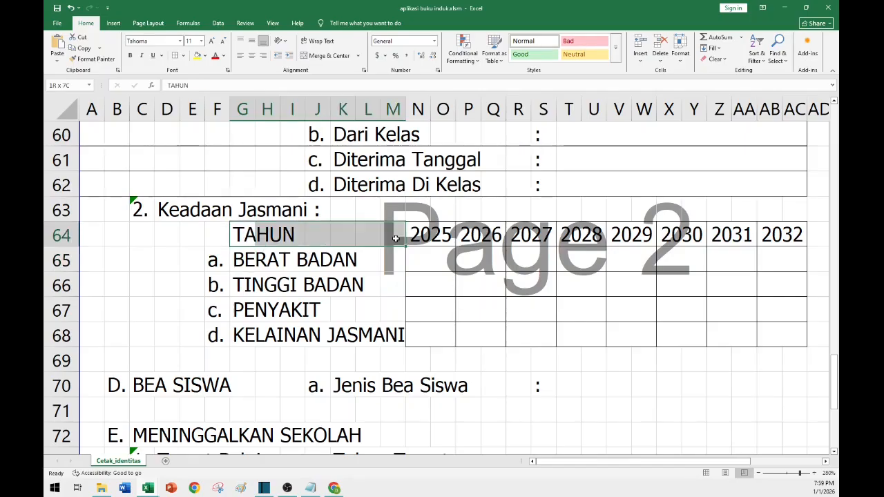
click(323, 57)
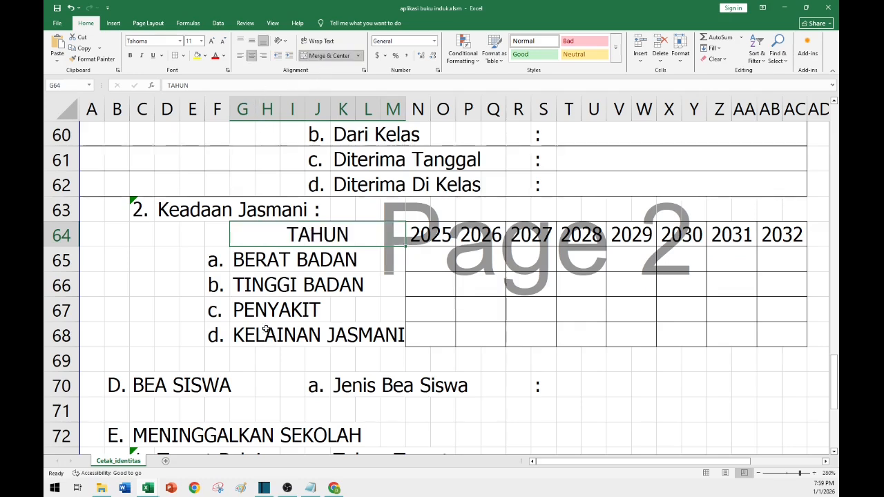
Copy the merged format onto the labels in rows 65 to 68 and align them left.
click(96, 59)
drag(240, 261, 304, 286)
drag(382, 346, 395, 340)
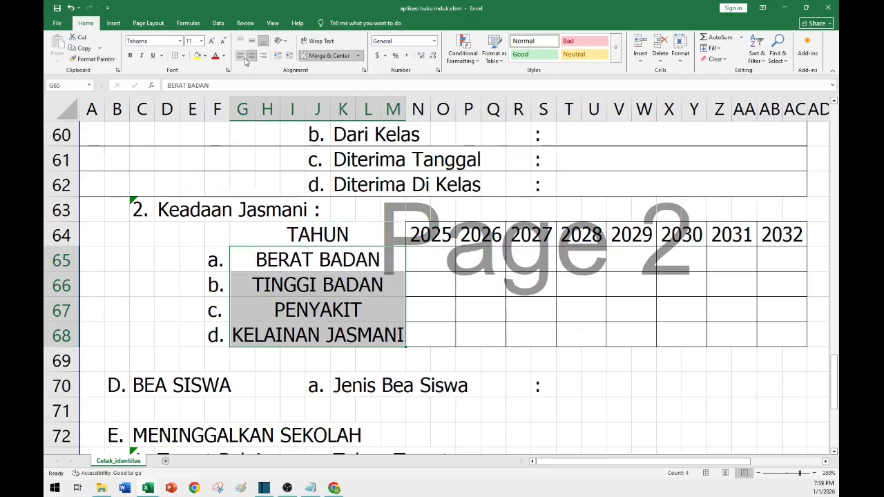
drag(276, 269, 275, 344)
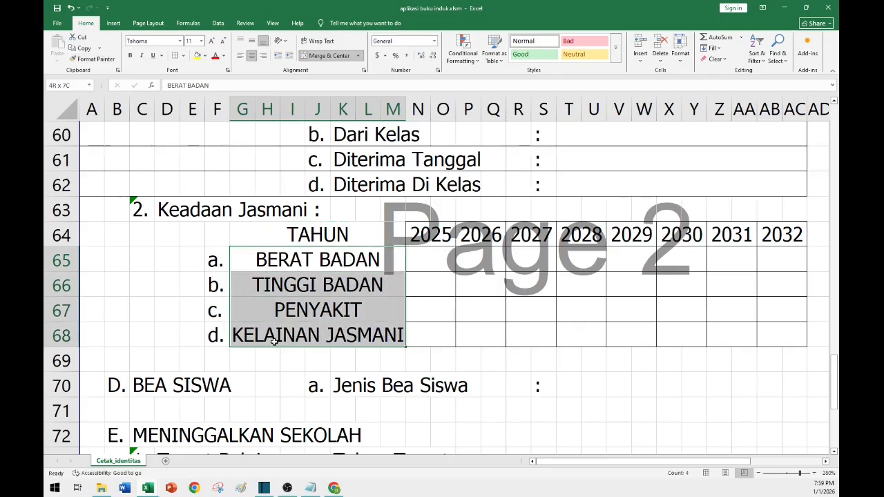
click(240, 56)
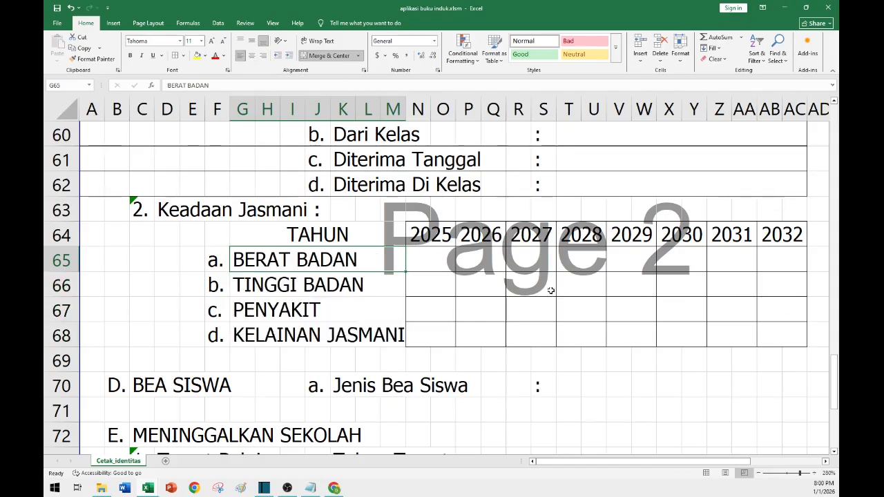
Set the width of columns N through AC to 3.
key(Right)
key(Right)
key(Right)
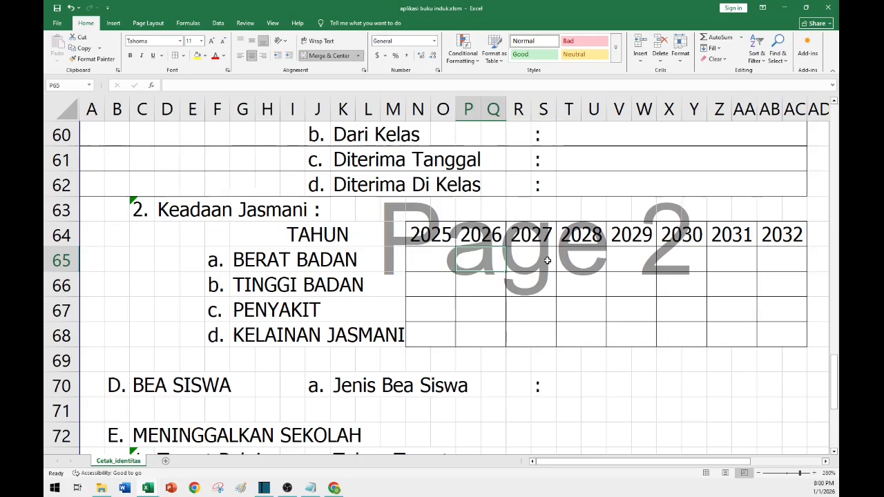
click(659, 268)
click(788, 260)
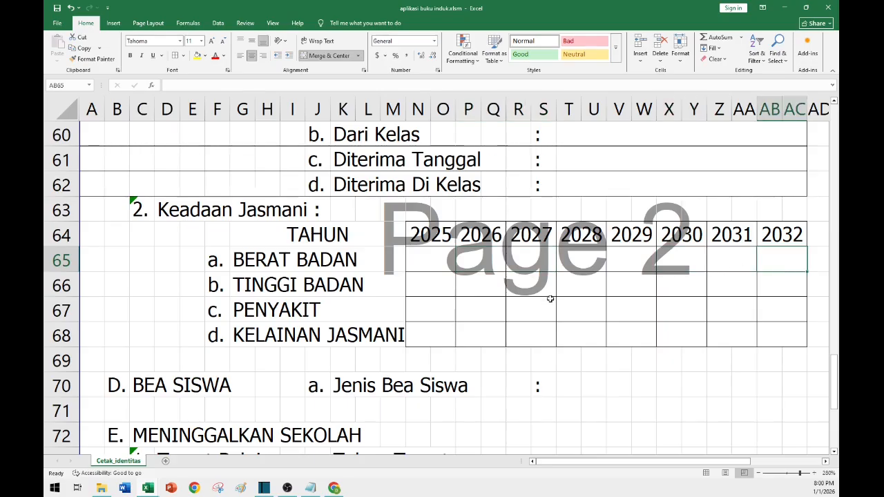
click(424, 263)
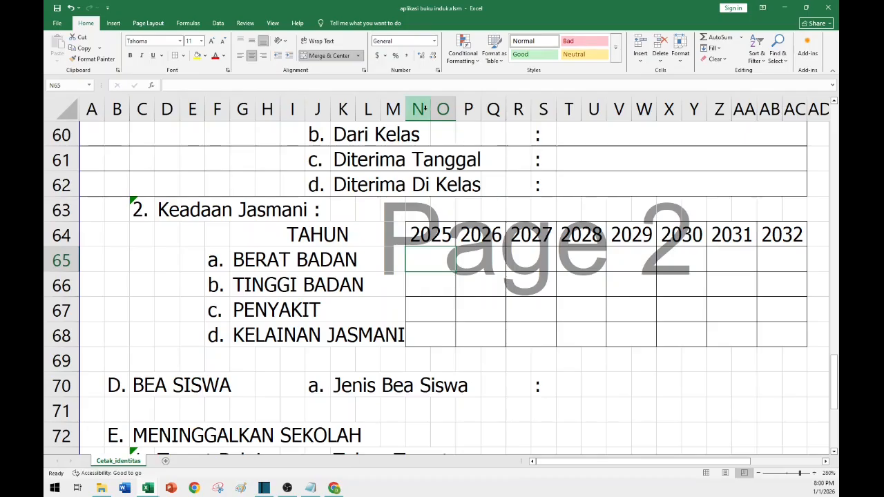
drag(424, 109, 800, 128)
click(683, 62)
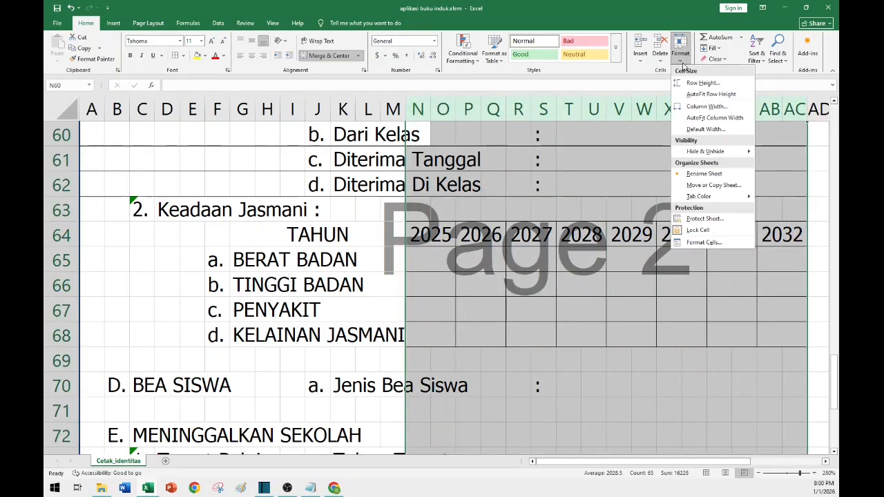
click(706, 106)
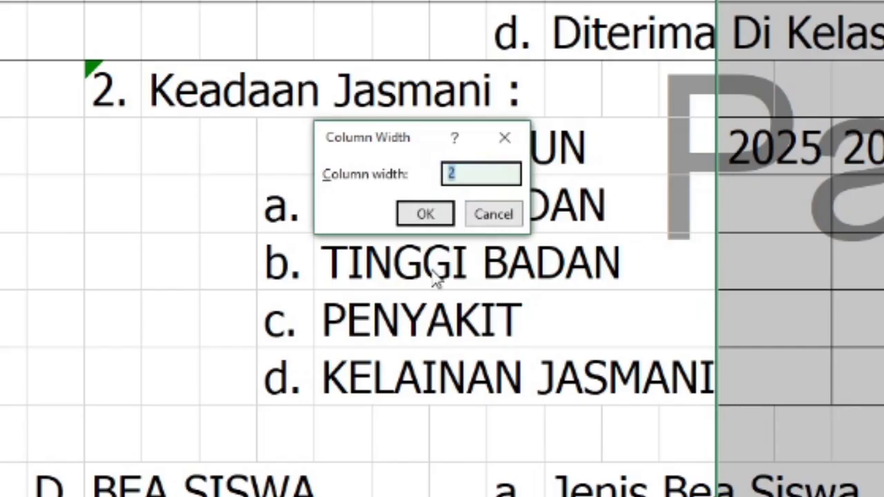
text(3)
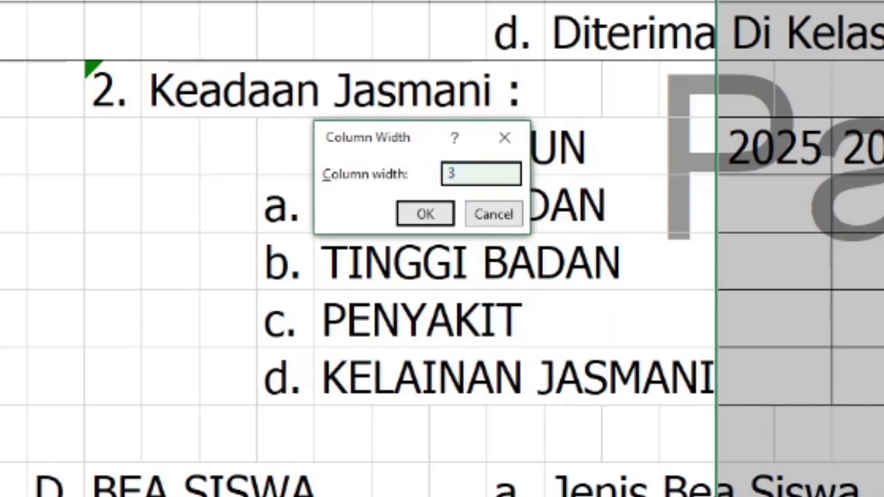
key(Return)
Review the identity sheet layout from the title down to the physical condition table.
scroll(818, 291, up, 6)
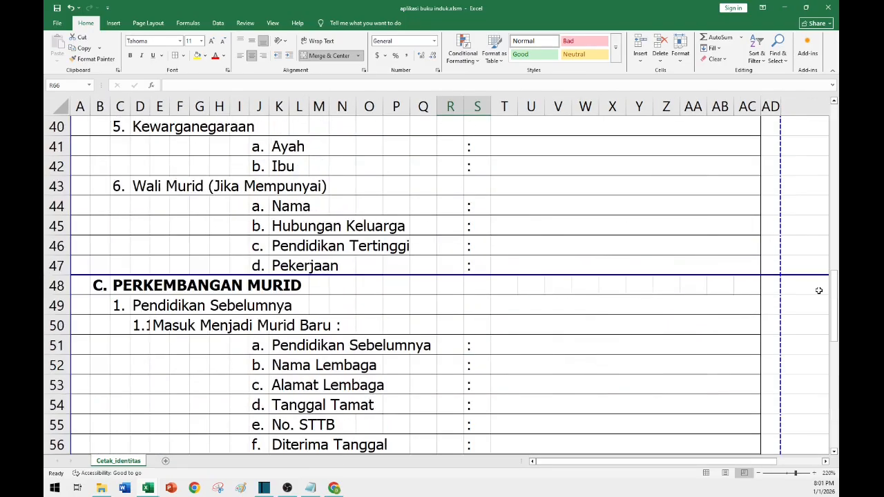
scroll(820, 290, up, 13)
scroll(656, 284, down, 3)
click(645, 178)
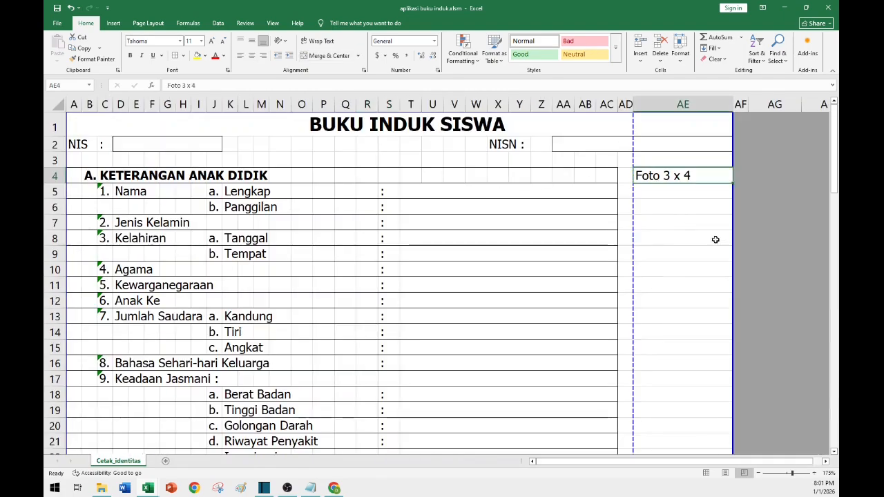
scroll(586, 242, down, 7)
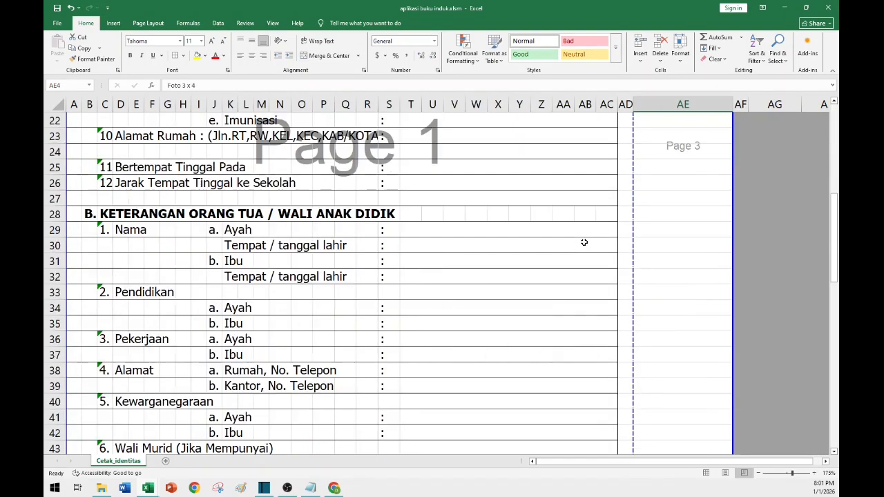
scroll(584, 243, up, 7)
scroll(587, 253, down, 19)
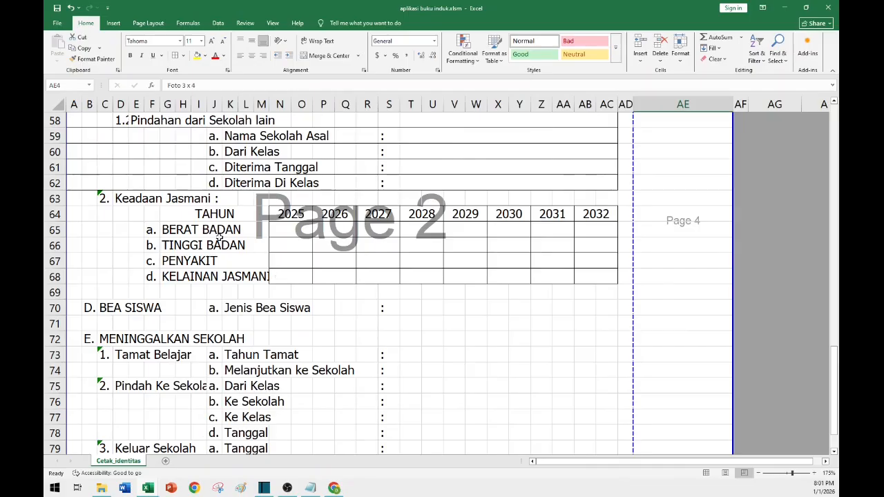
Set the width of columns G through M to 0.67.
click(169, 229)
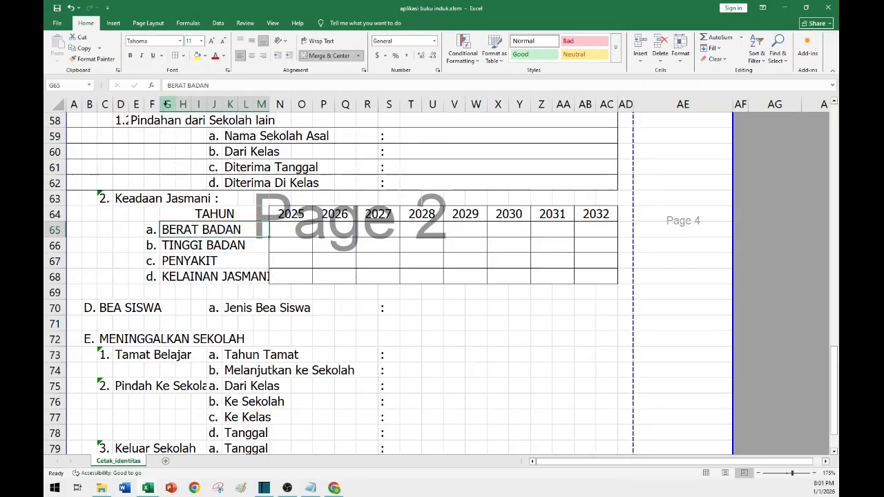
drag(169, 105, 259, 105)
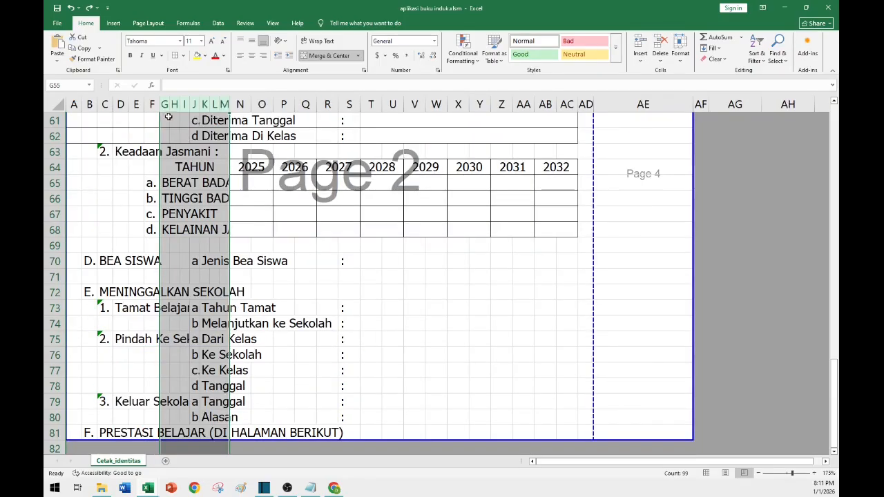
drag(168, 116, 165, 448)
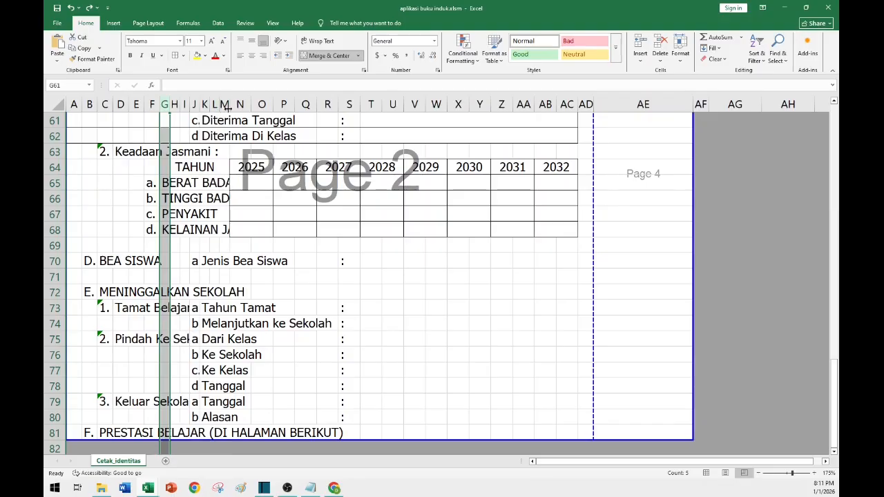
drag(225, 104, 165, 104)
click(680, 54)
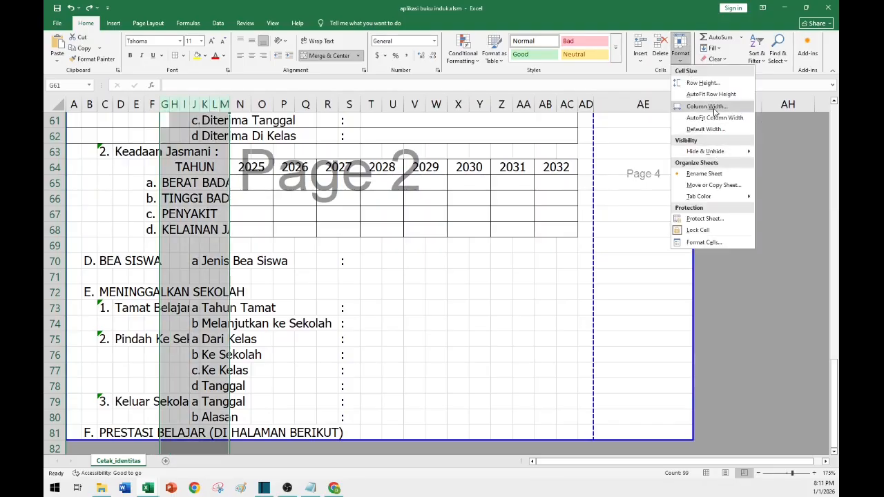
click(706, 106)
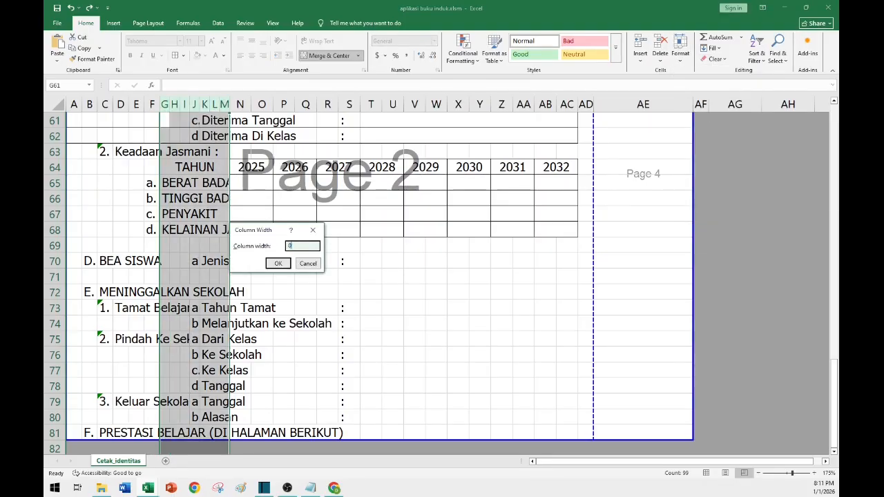
text(0.67)
key(Return)
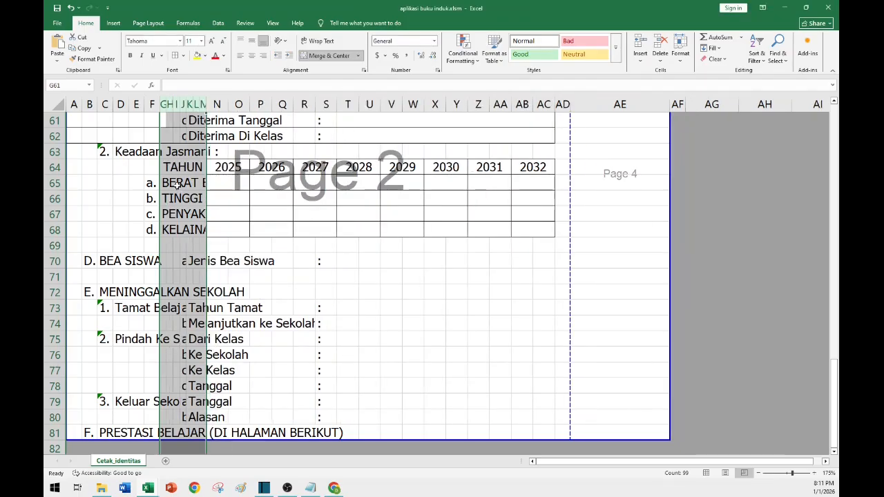
Set the height of rows 65 to 68 in the physical condition table to 36.
click(178, 184)
click(182, 201)
click(181, 228)
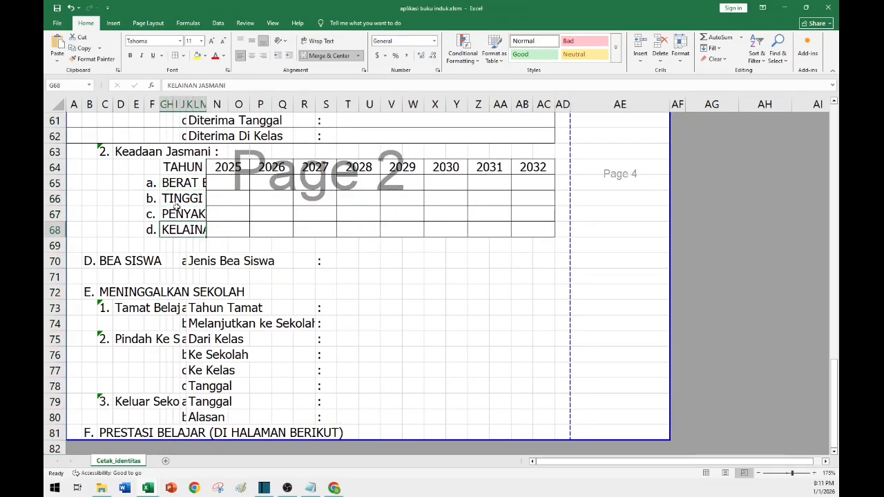
click(60, 168)
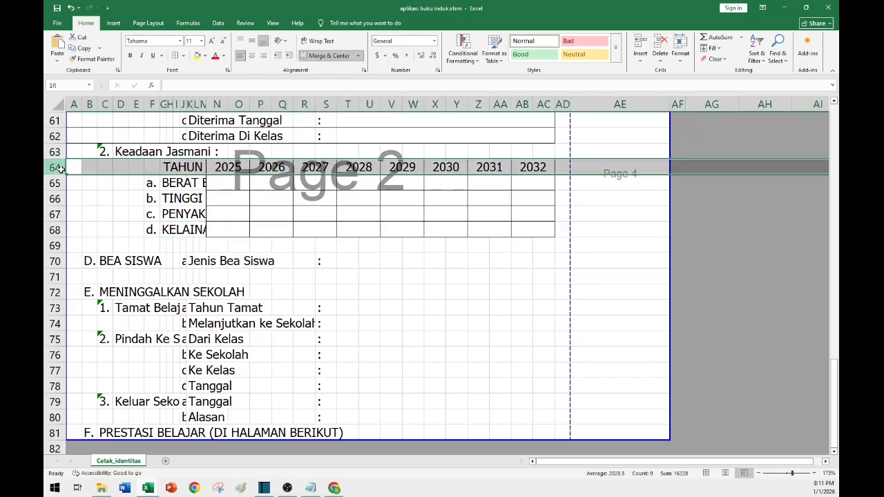
drag(58, 183, 68, 229)
click(680, 50)
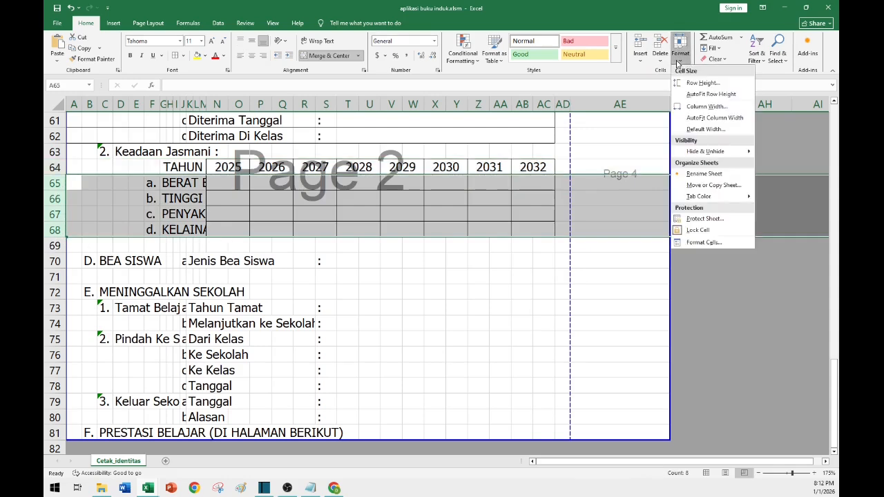
click(695, 88)
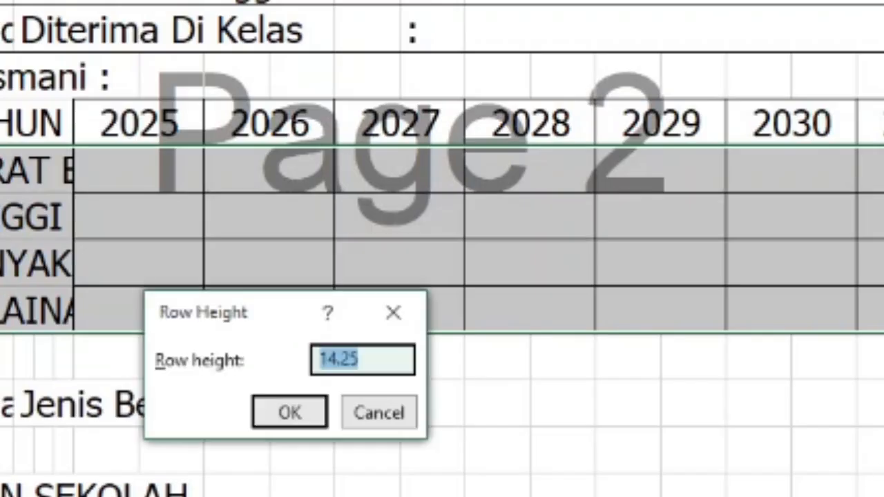
text(36)
key(Return)
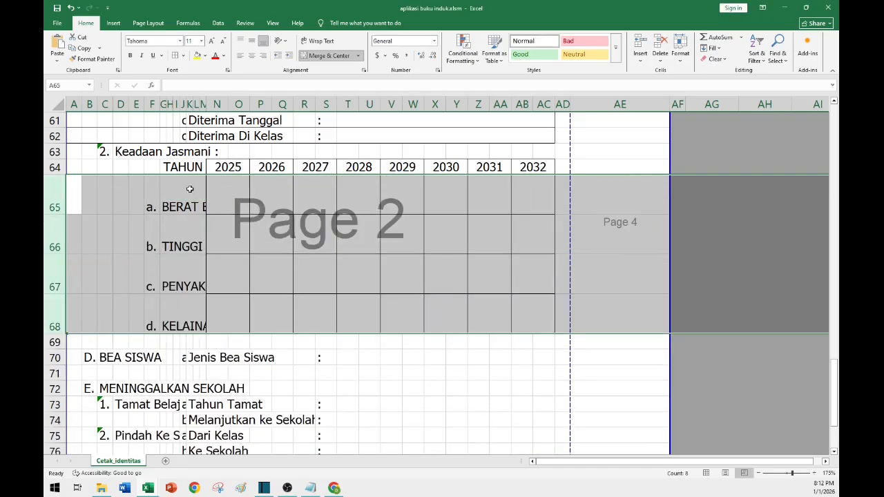
Wrap the text of the condition labels in cells G65 to G68.
click(189, 189)
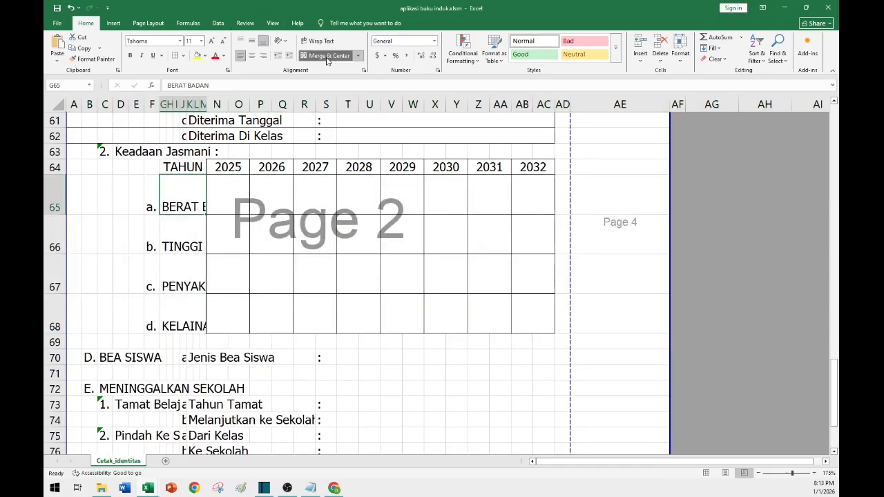
shift+click(189, 322)
click(317, 41)
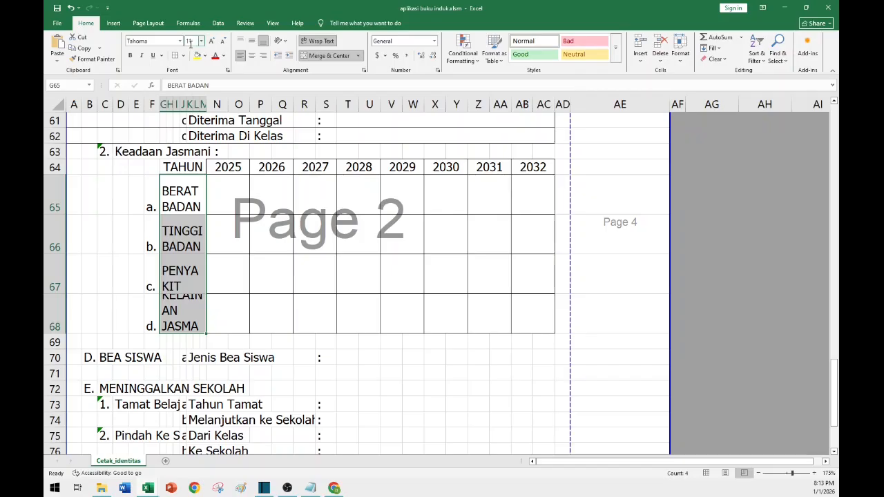
Format the condition labels in G65 to G68 as 8-point bold.
click(189, 199)
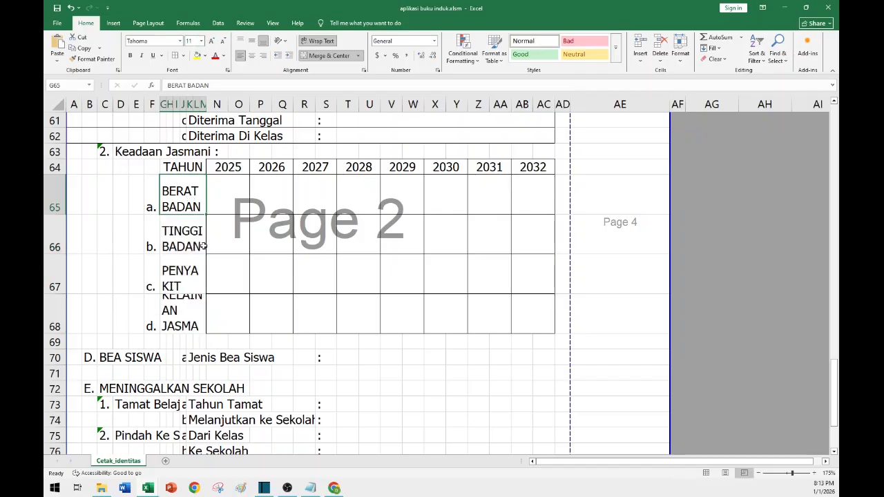
shift+click(190, 318)
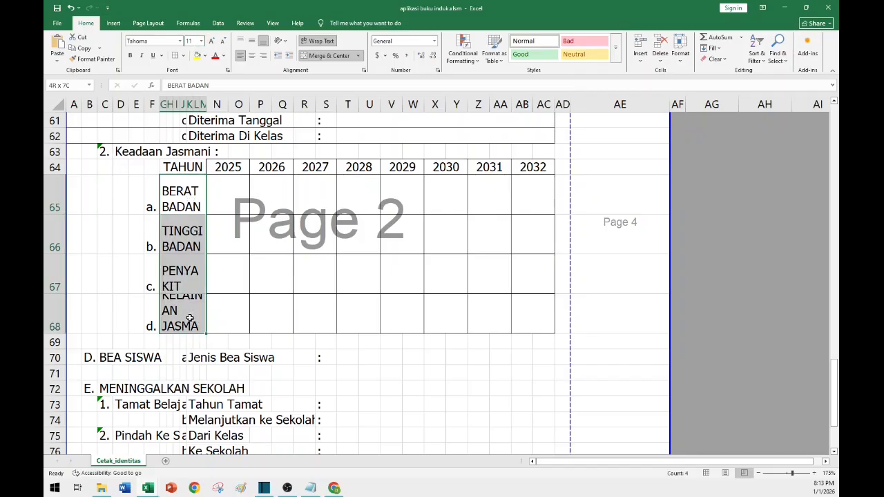
click(191, 41)
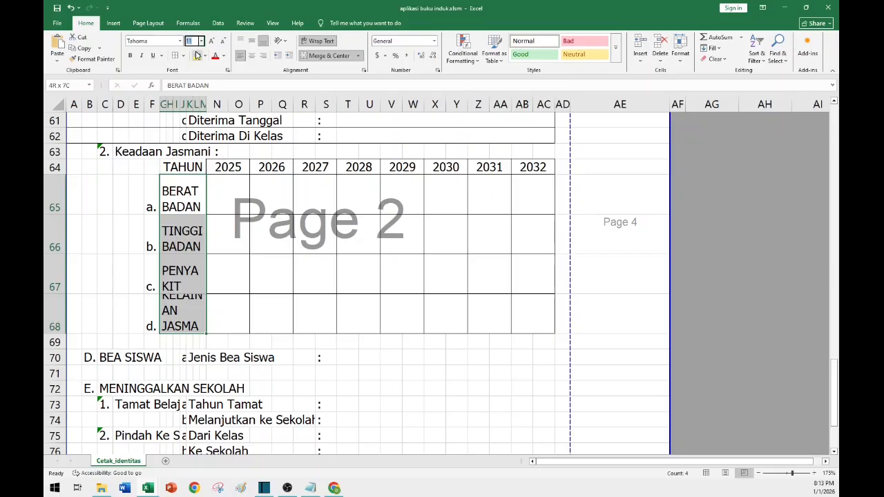
text(8)
key(Return)
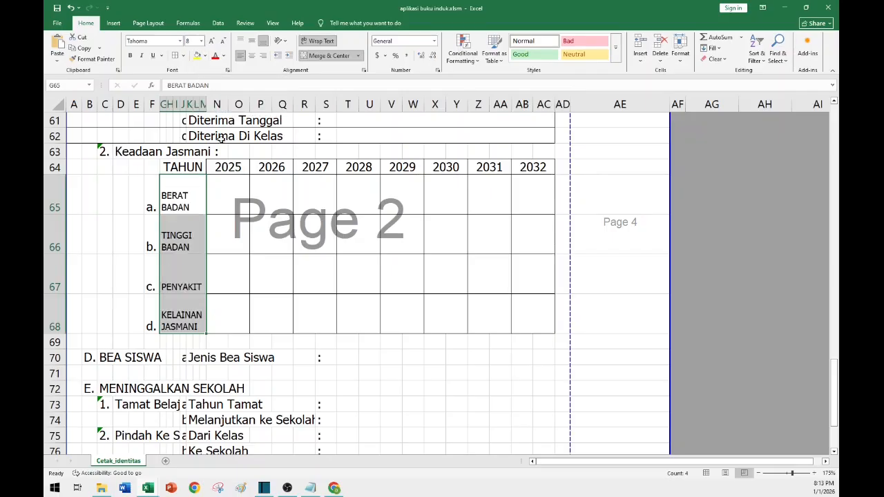
click(130, 56)
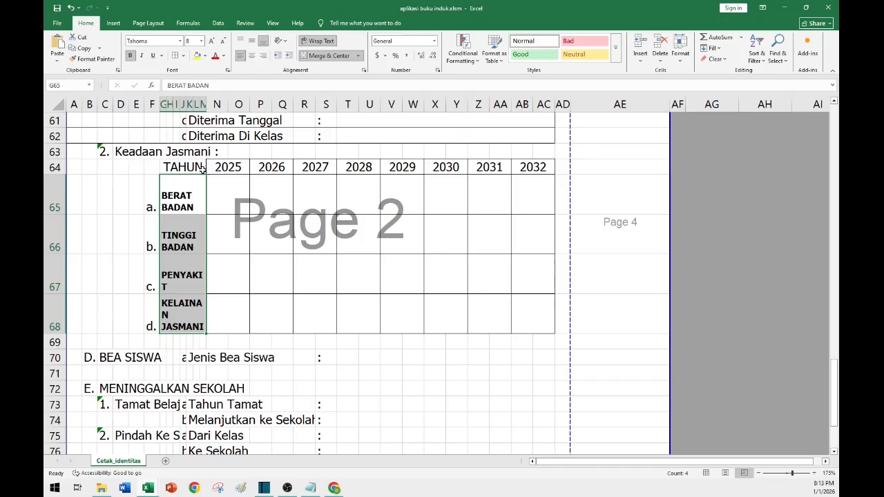
Center the condition labels and their letters in columns F and G vertically within rows 65 to 68.
drag(153, 195, 186, 309)
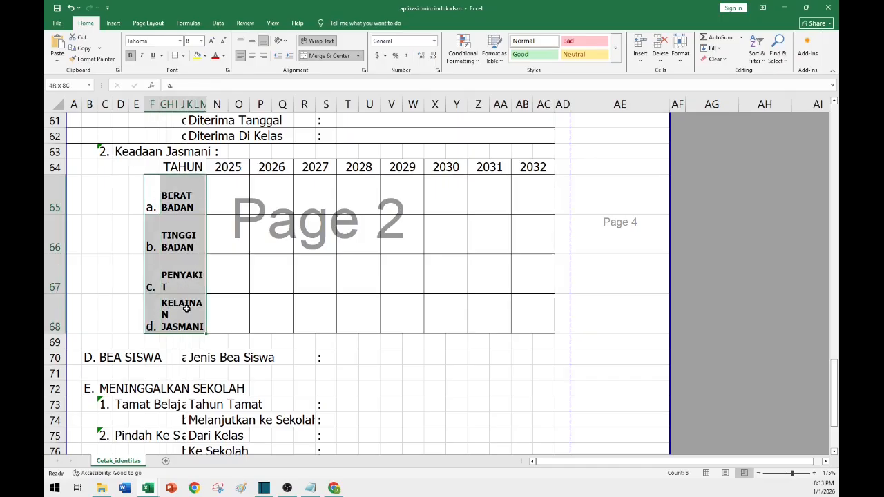
click(251, 41)
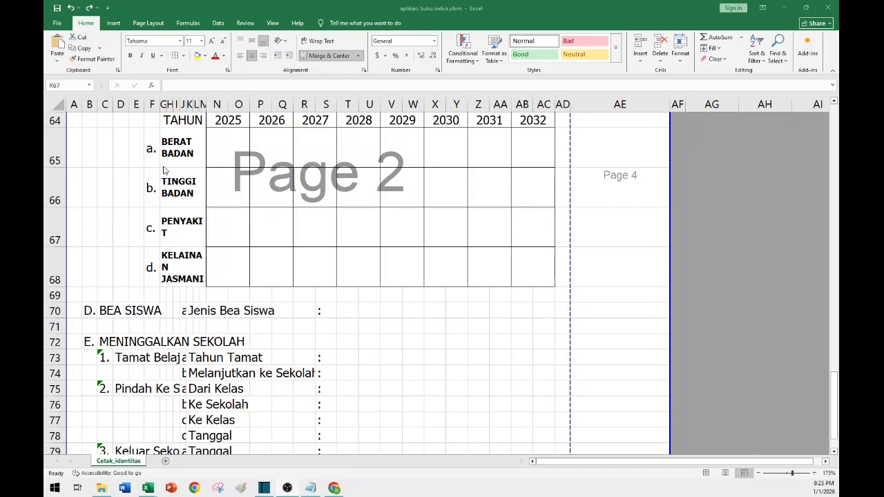
Select column J holding the item letters of the school history section.
scroll(170, 178, up, 3)
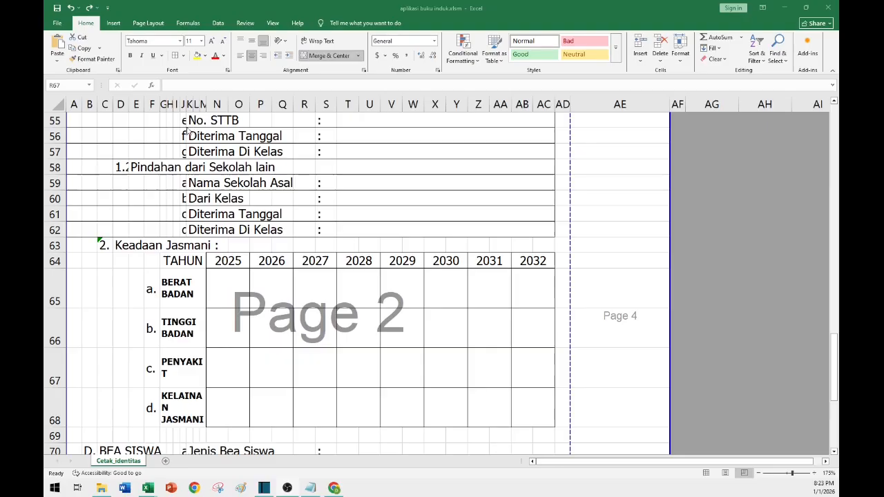
click(184, 122)
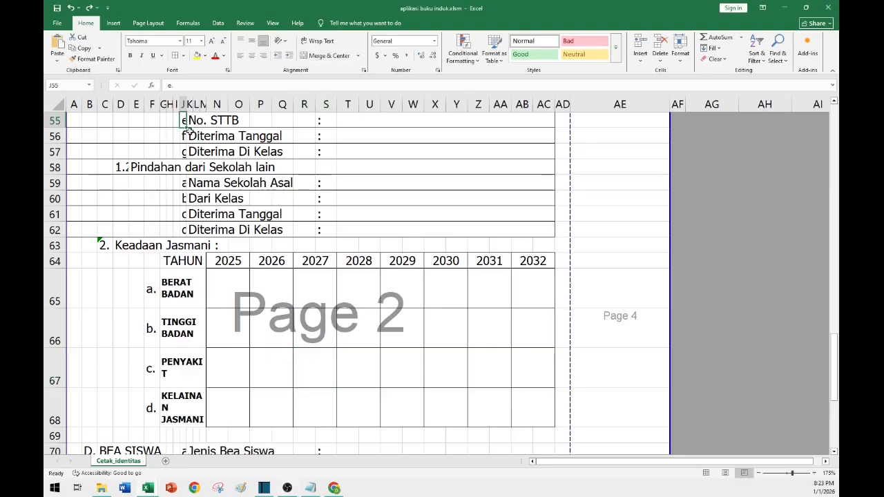
click(181, 104)
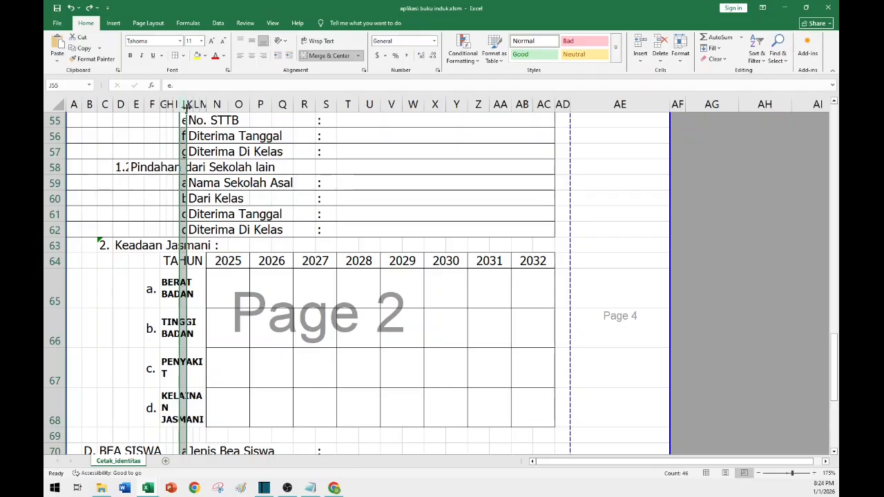
Autofit the width of column J to fit the item letters.
double_click(186, 105)
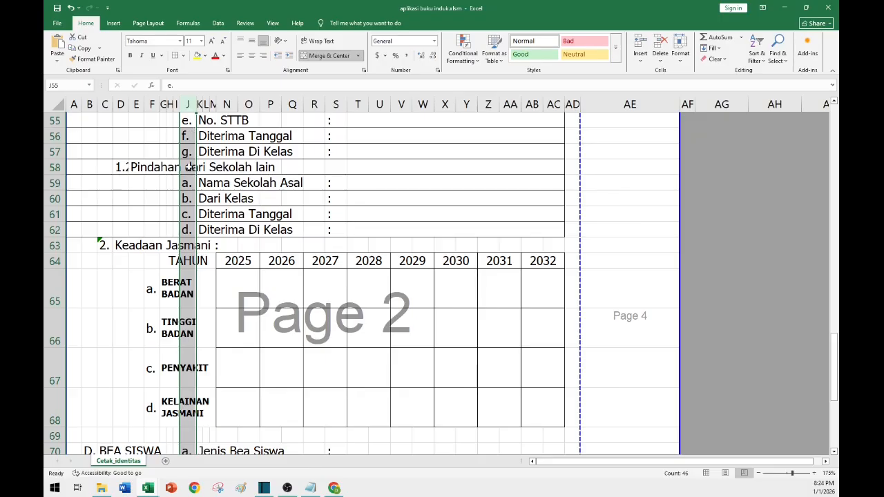
scroll(186, 168, up, 9)
scroll(197, 149, up, 5)
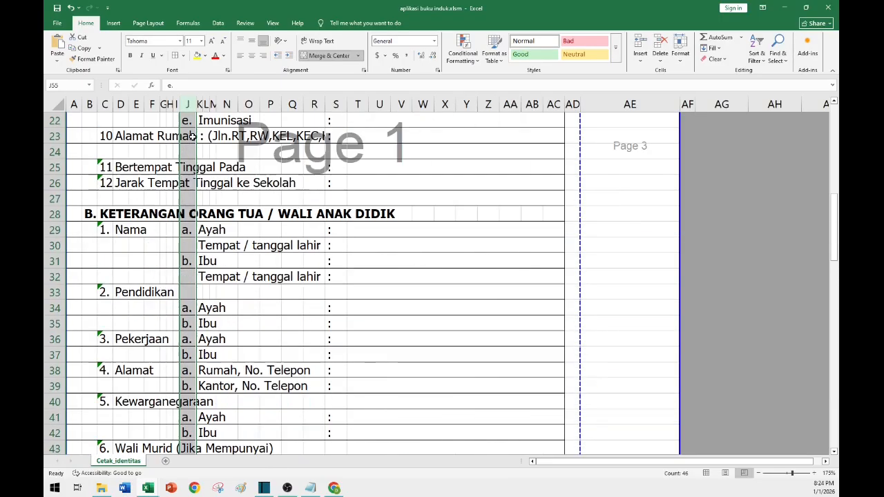
Inspect the item letters and the condition label cells in the physical-condition table.
click(186, 307)
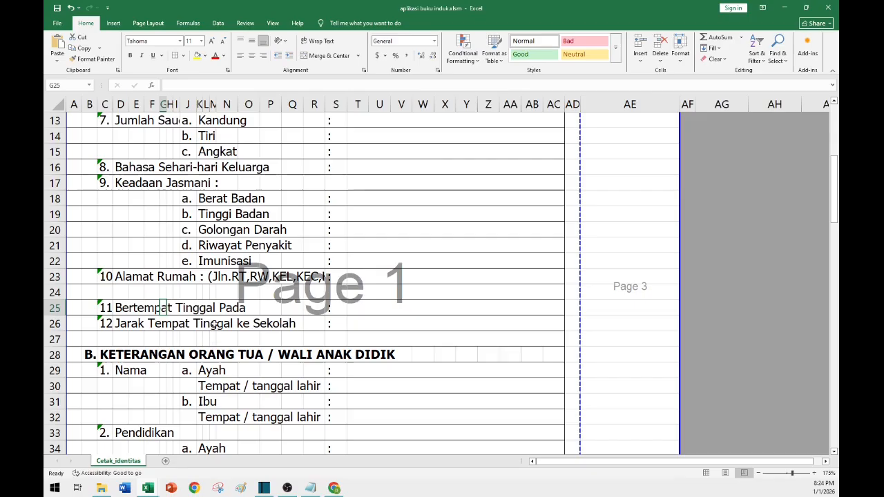
click(187, 216)
scroll(188, 283, down, 14)
scroll(188, 283, down, 2)
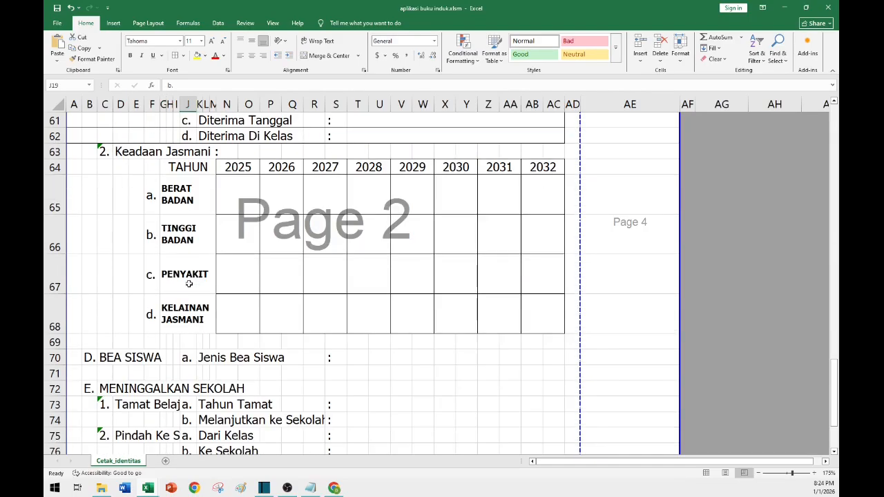
click(188, 199)
click(182, 286)
click(180, 314)
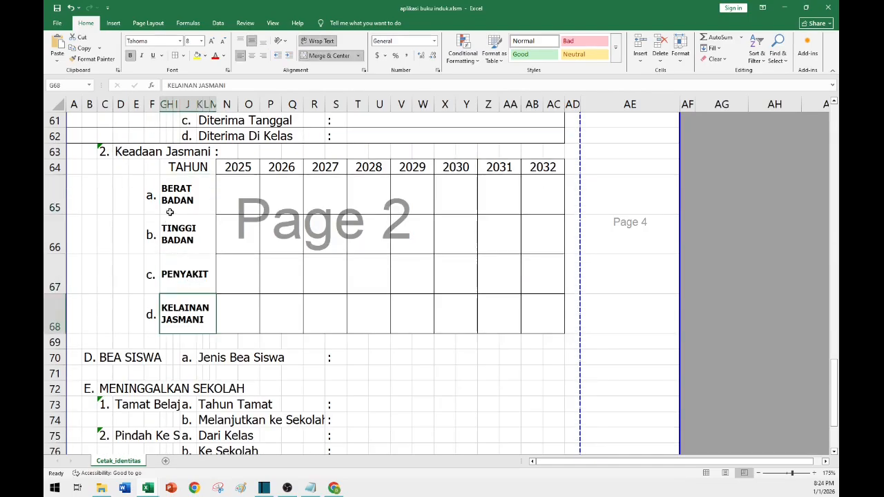
click(170, 212)
Outline the condition label cells F65 to G68 with borders and make the TAHUN year header row bold.
drag(151, 194, 198, 314)
drag(191, 169, 528, 167)
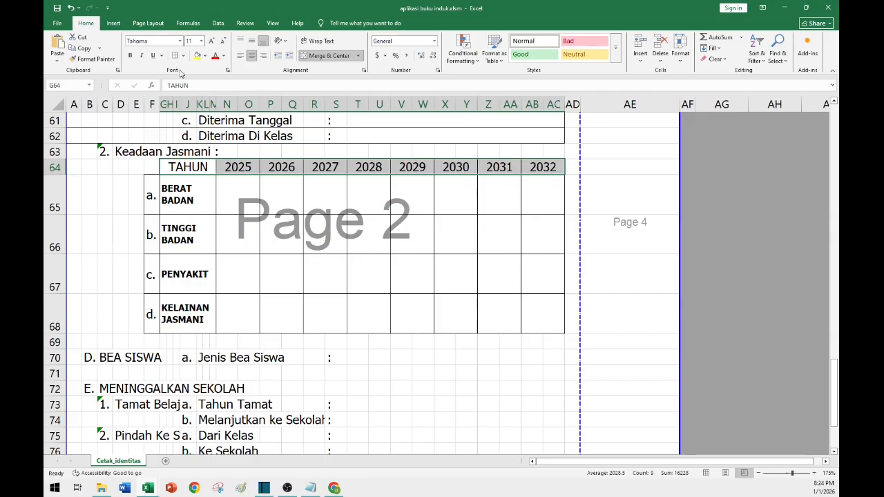
click(130, 55)
Review the sheet layout from the top, including the Foto 3 x 4 photo box in column AE.
click(412, 235)
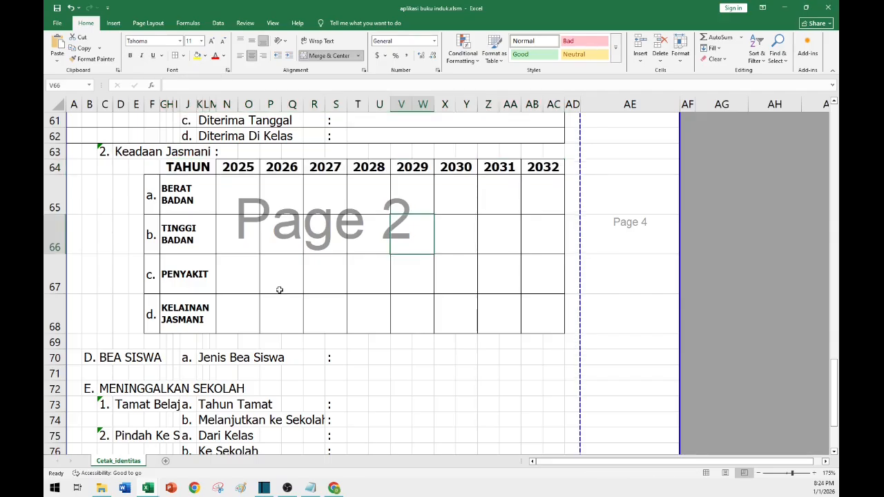
scroll(240, 259, up, 1)
scroll(235, 260, up, 1)
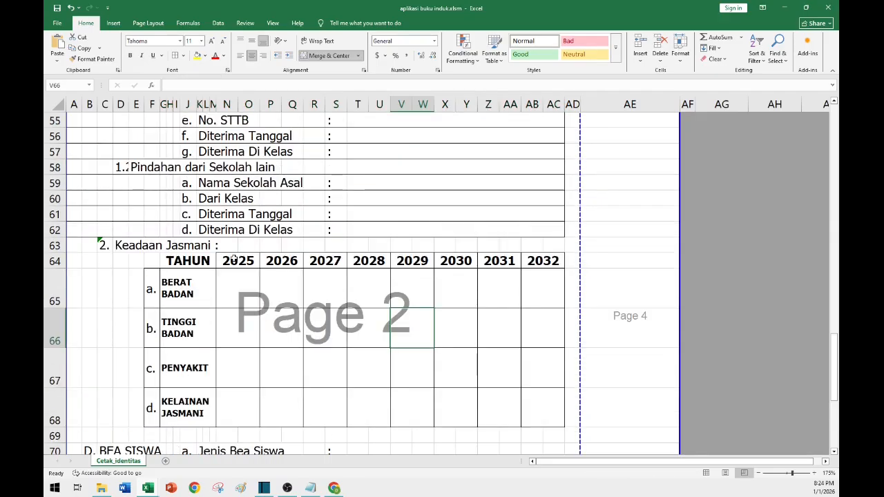
scroll(218, 330, up, 18)
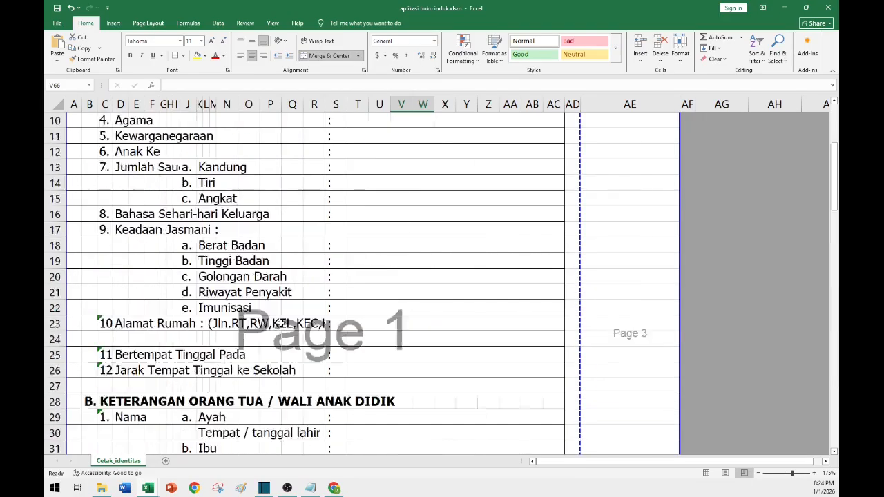
click(630, 176)
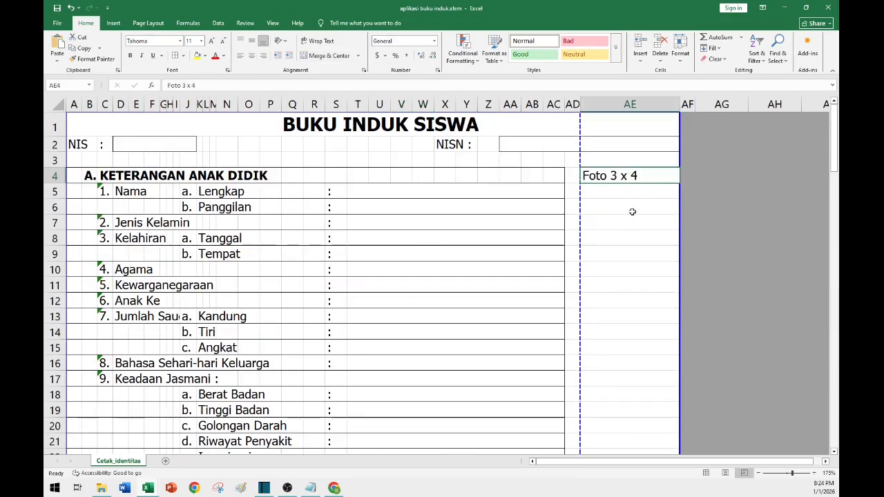
scroll(349, 283, down, 6)
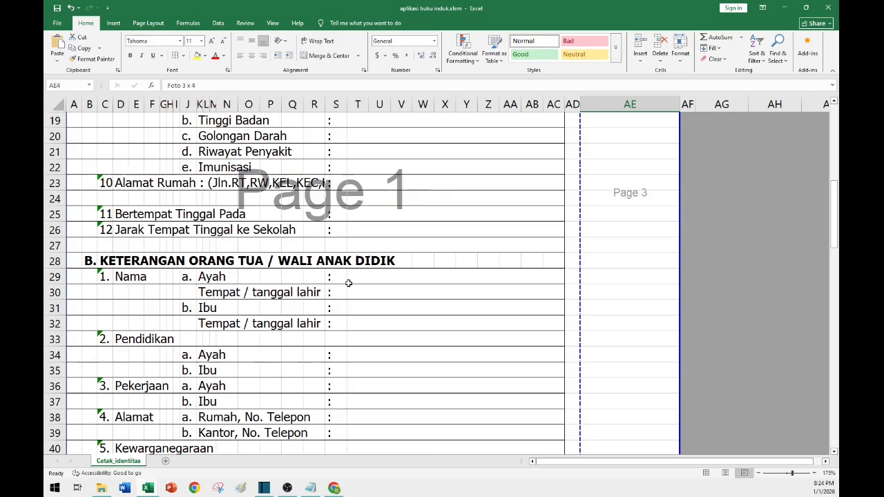
scroll(290, 242, up, 4)
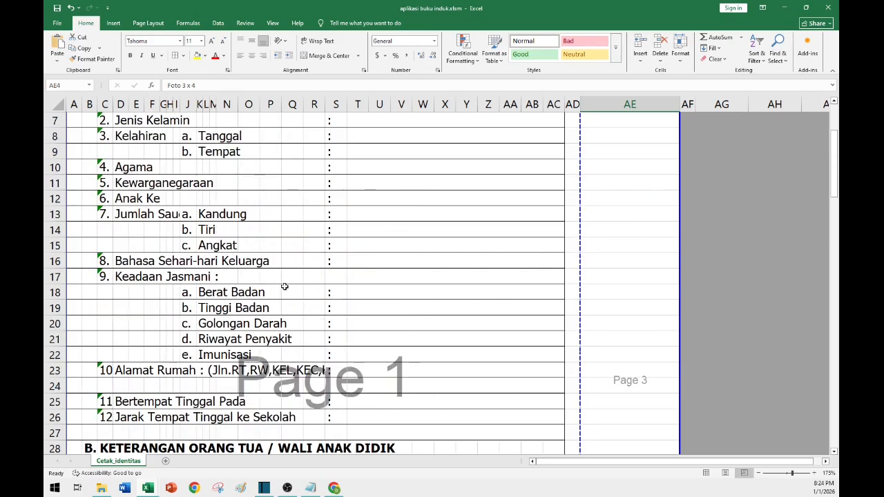
scroll(287, 290, down, 5)
scroll(483, 270, up, 7)
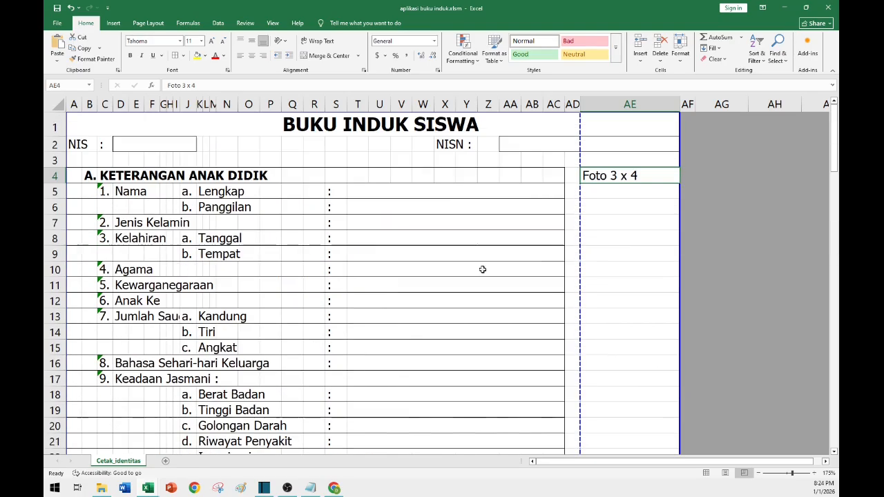
click(622, 203)
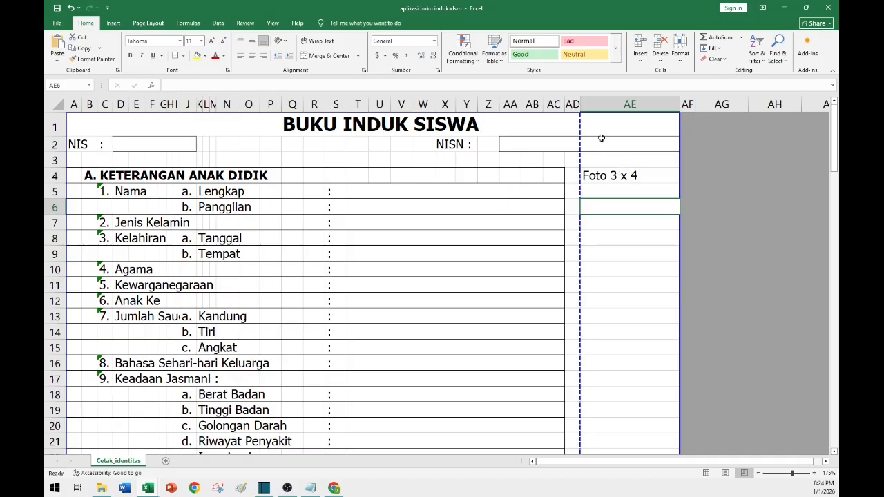
scroll(484, 280, down, 20)
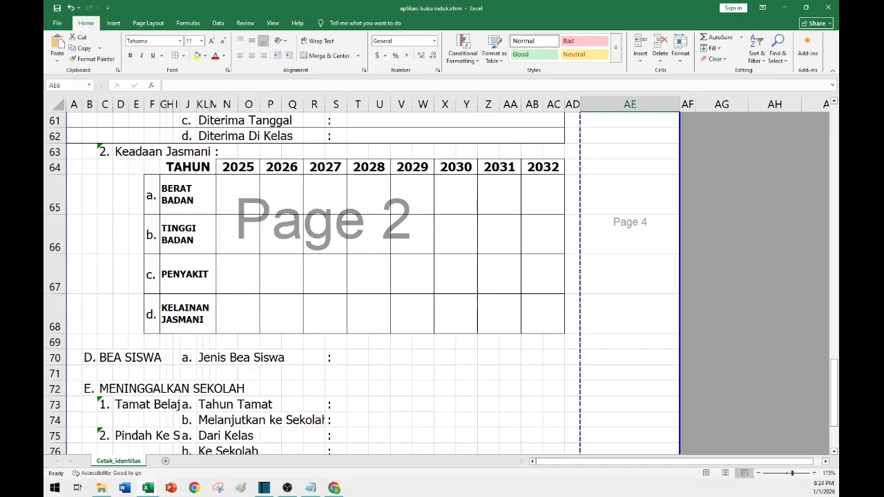
Set a narrower column width for columns N through AC.
drag(227, 104, 548, 112)
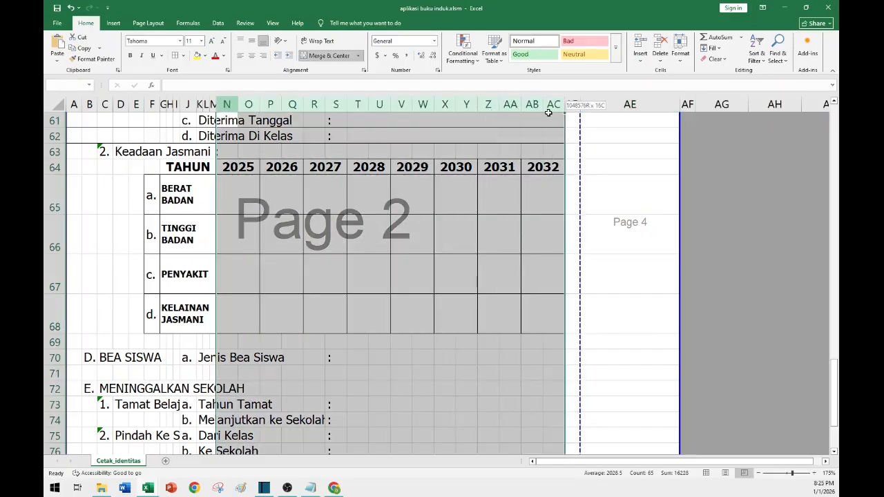
click(681, 53)
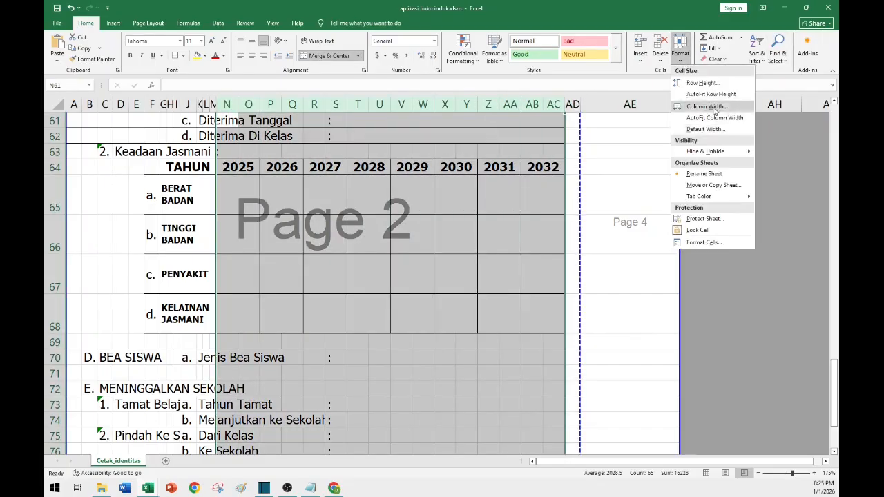
click(706, 107)
text(2.5)
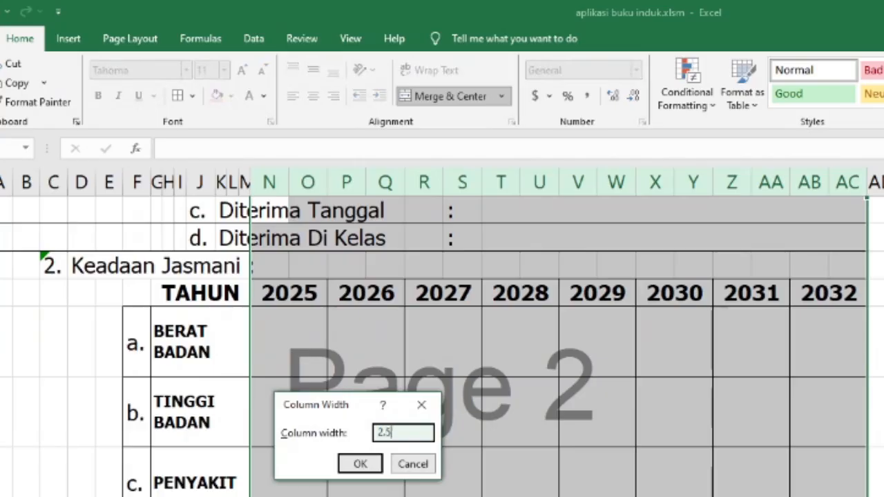
key(Return)
click(807, 445)
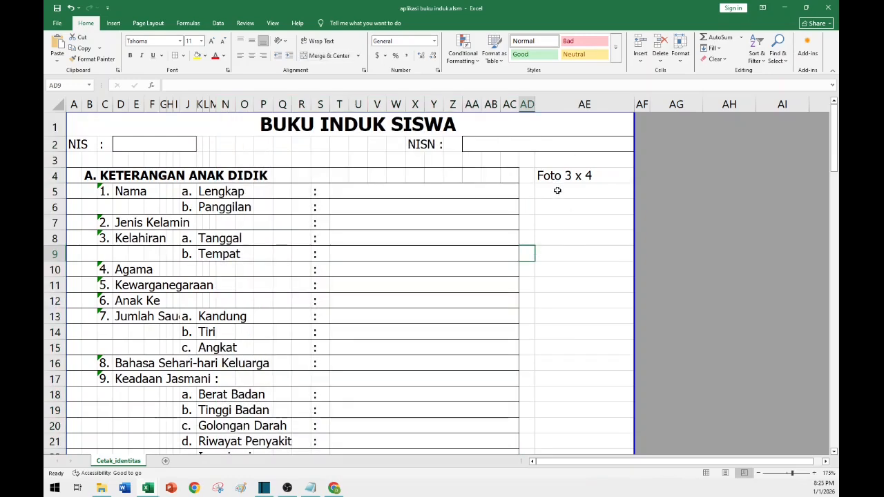
Review the resized sheet from the photo box down to section D.
click(622, 168)
click(587, 236)
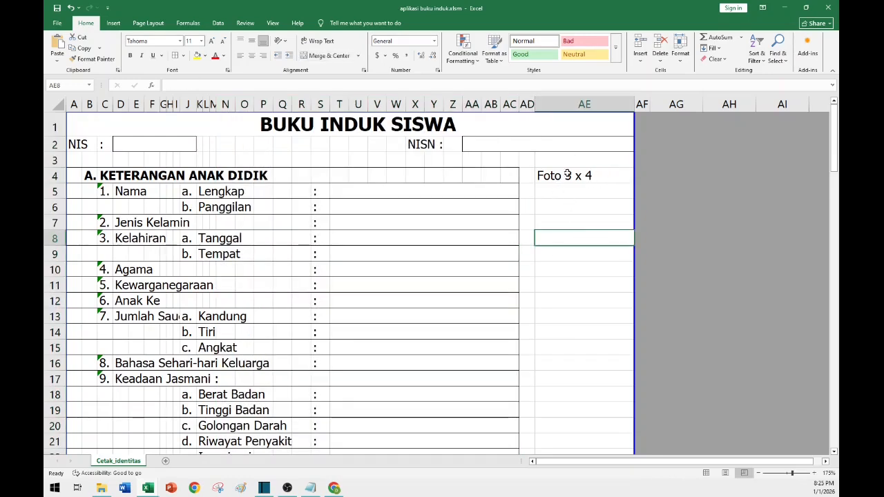
scroll(336, 321, down, 6)
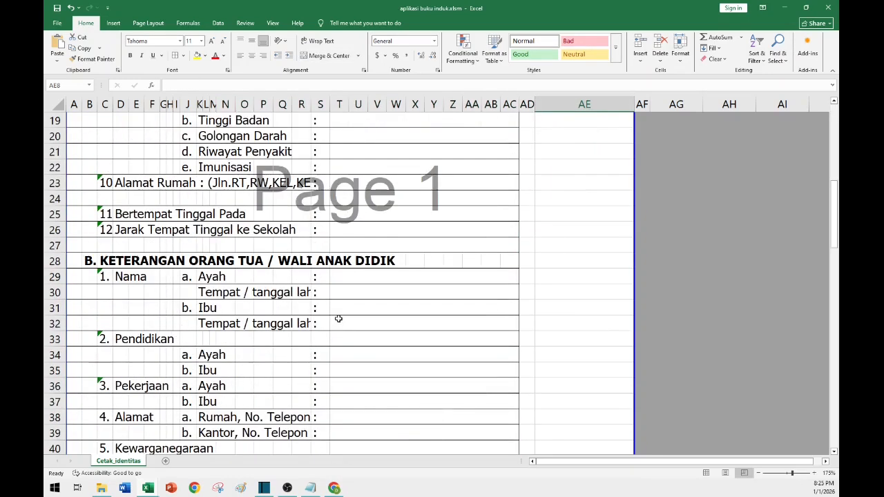
click(260, 334)
scroll(259, 334, down, 5)
scroll(259, 335, down, 11)
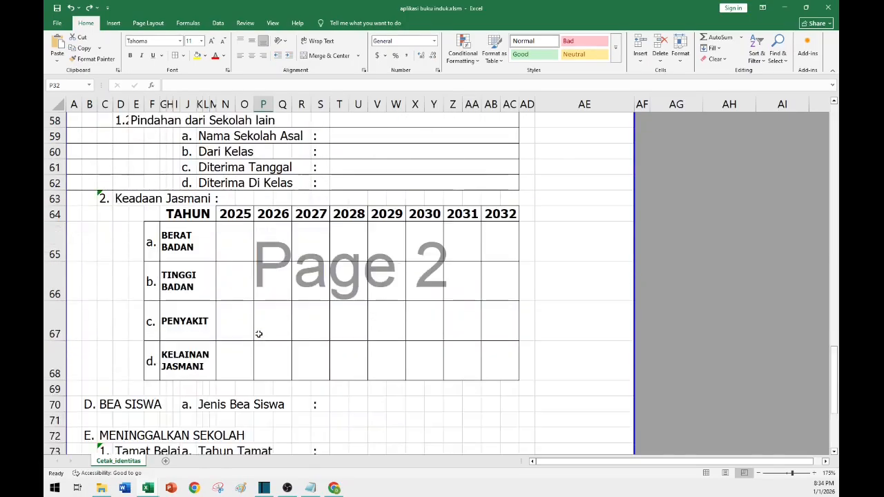
scroll(260, 334, up, 2)
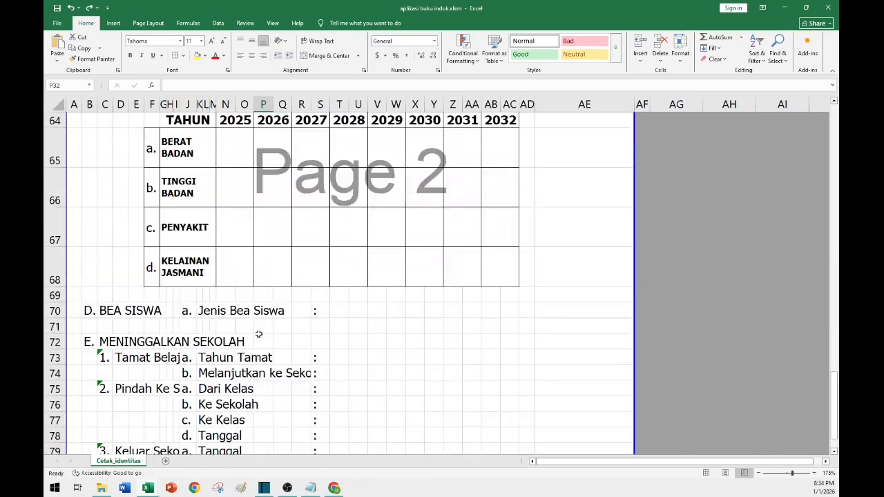
click(77, 314)
scroll(418, 346, up, 2)
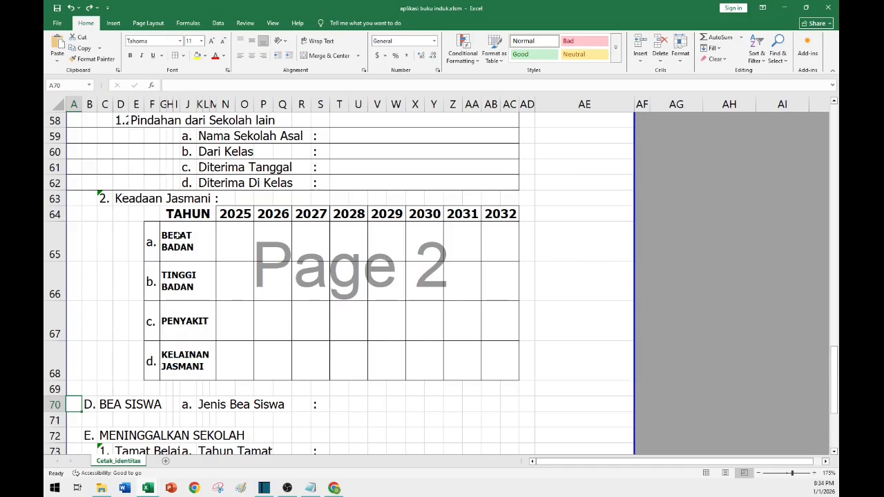
Copy the bordered format of row 62 (A62 to AC62) onto row 70 with Format Painter.
click(73, 181)
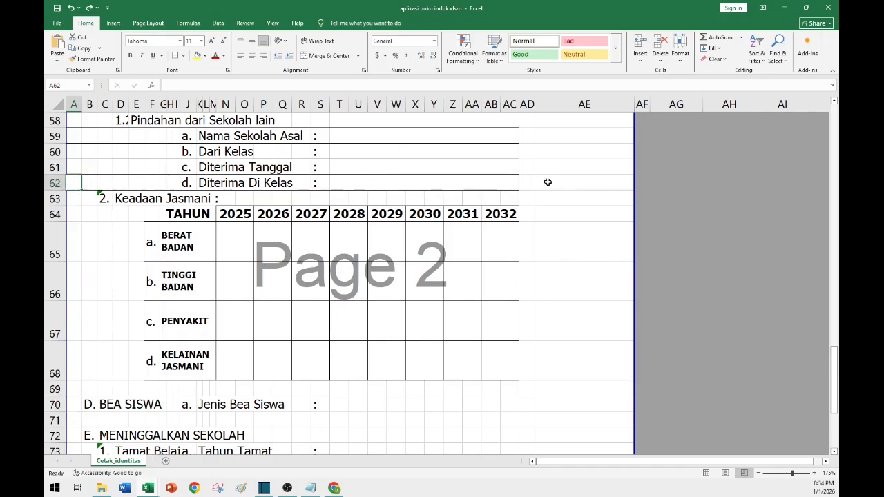
shift+click(511, 182)
click(92, 58)
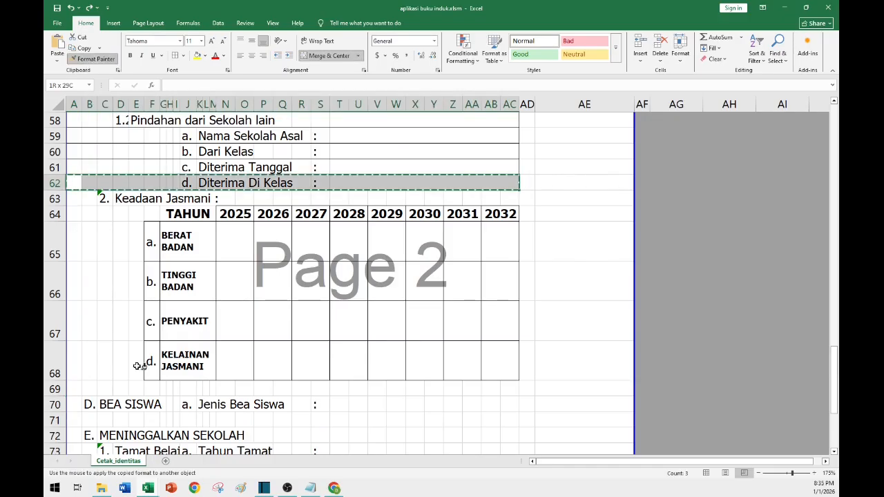
drag(75, 404, 514, 404)
Make the D. BEA SISWA heading in B70 to F70 bold.
scroll(514, 404, down, 1)
click(95, 364)
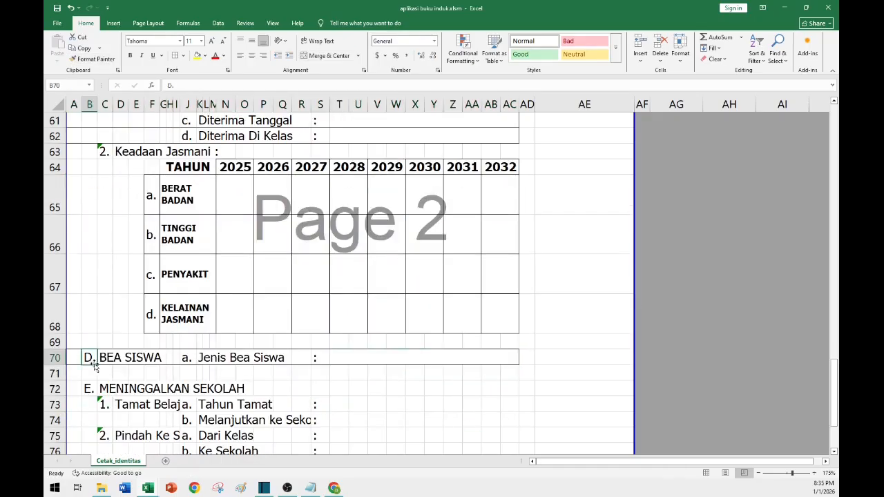
shift+click(159, 358)
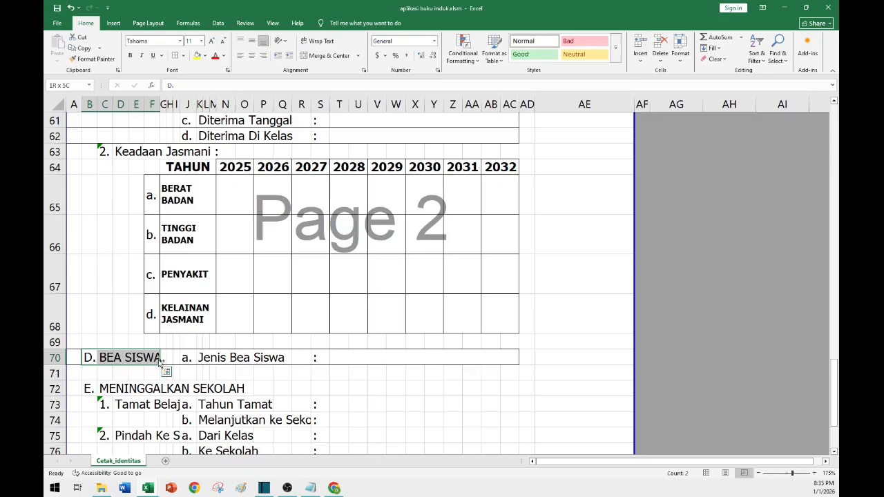
key(ctrl+q)
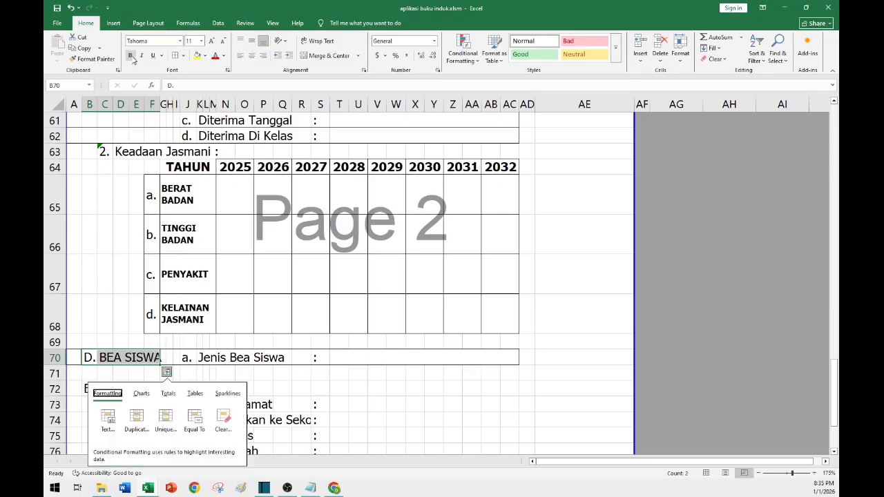
click(131, 56)
Add an outside border around A72 to AC72 for the section E heading row.
scroll(377, 246, down, 2)
click(377, 247)
click(331, 245)
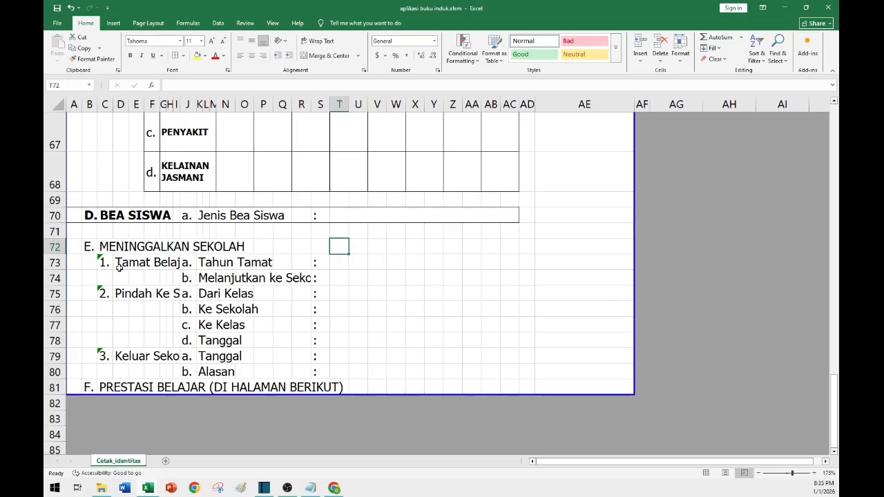
scroll(119, 268, up, 1)
click(71, 343)
shift+click(511, 342)
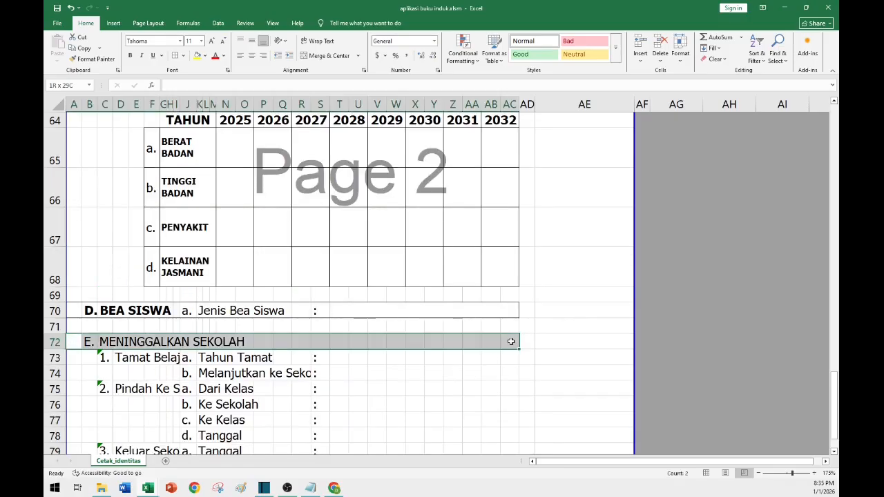
click(184, 56)
click(186, 149)
click(362, 392)
Make row 72 with the E. MENINGGALKAN SEKOLAH heading bold.
click(54, 342)
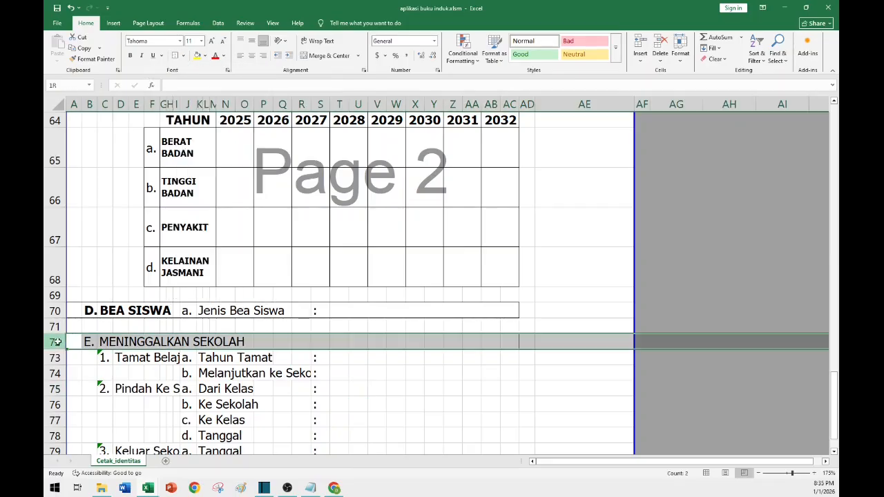
click(131, 56)
click(360, 405)
Copy the bordered format of row 62 onto the section E field rows 73 to 80 with Format Painter.
scroll(359, 405, up, 2)
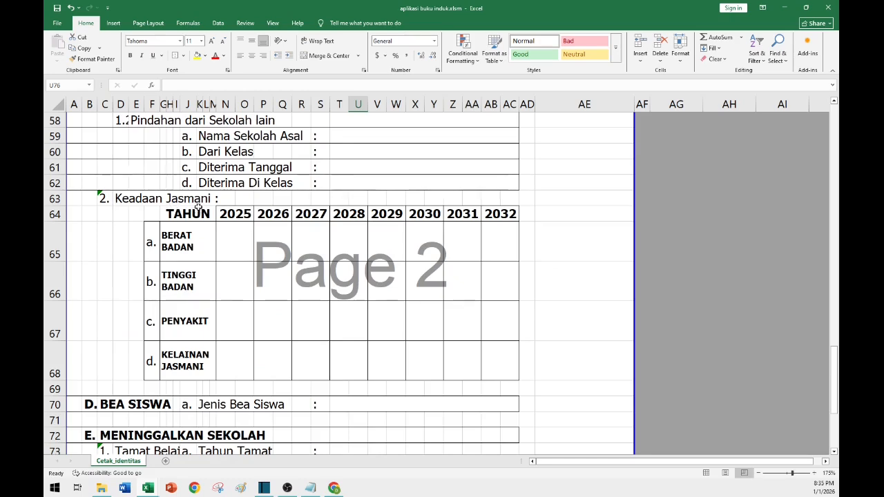
scroll(135, 179, up, 1)
scroll(130, 277, down, 3)
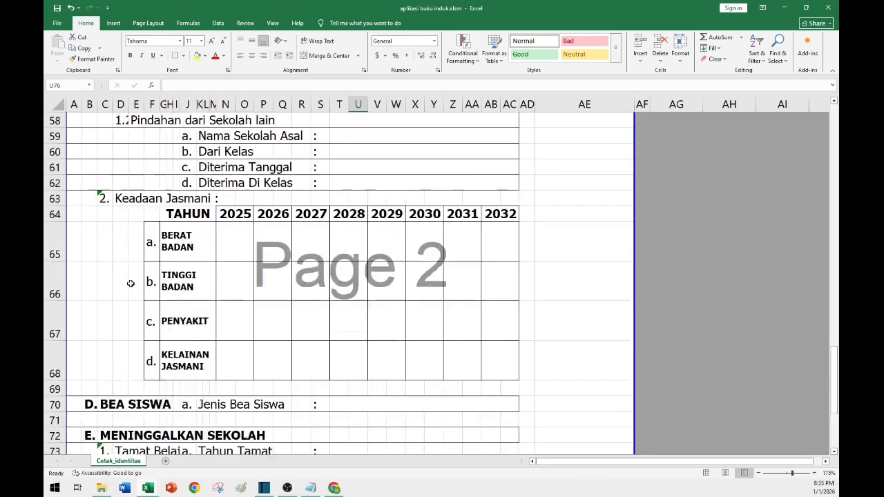
click(339, 358)
click(347, 313)
scroll(356, 337, up, 2)
drag(349, 184, 74, 184)
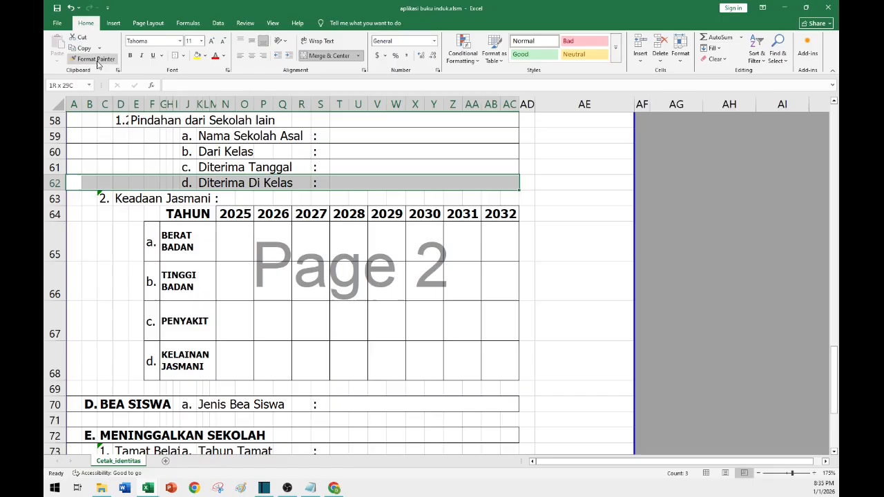
click(98, 61)
scroll(180, 275, down, 3)
mouse_move(180, 275)
mouse_down()
mouse_move(134, 300)
mouse_move(97, 257)
mouse_up()
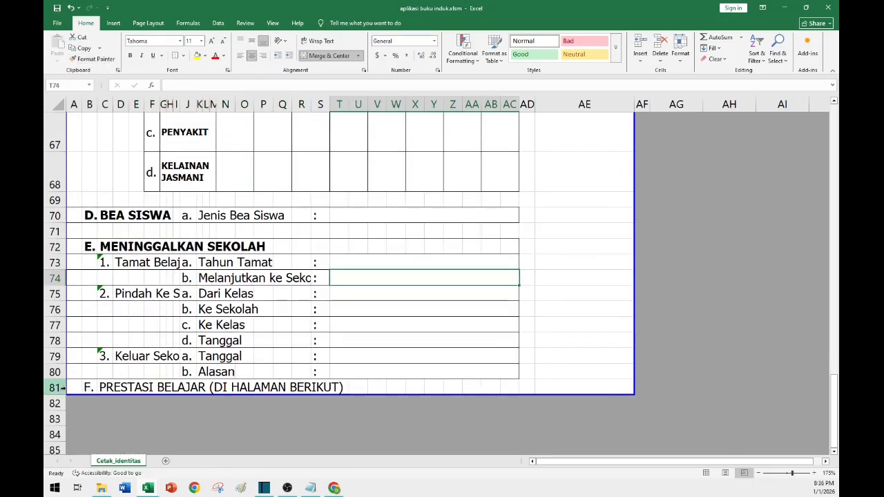
Make the F. PRESTASI BELAJAR (DI HALAMAN BERIKUT) heading in row 81, A81 to AC81, bold.
click(60, 388)
click(71, 387)
shift+click(515, 388)
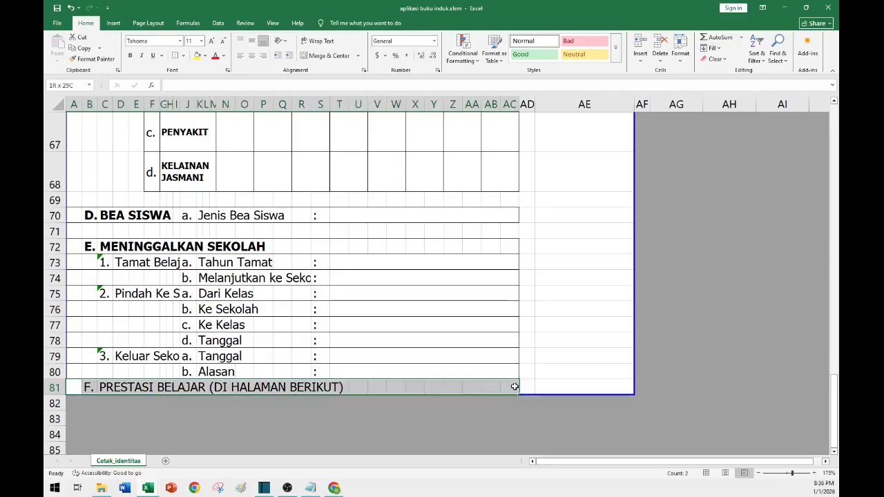
click(129, 55)
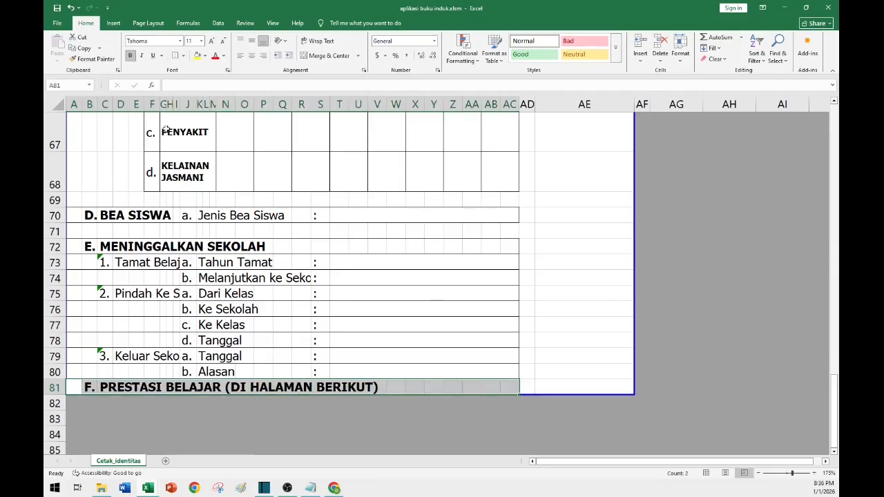
Widen column D slightly so the 1.1 and 1.2 sub-item numbers show in full.
click(428, 297)
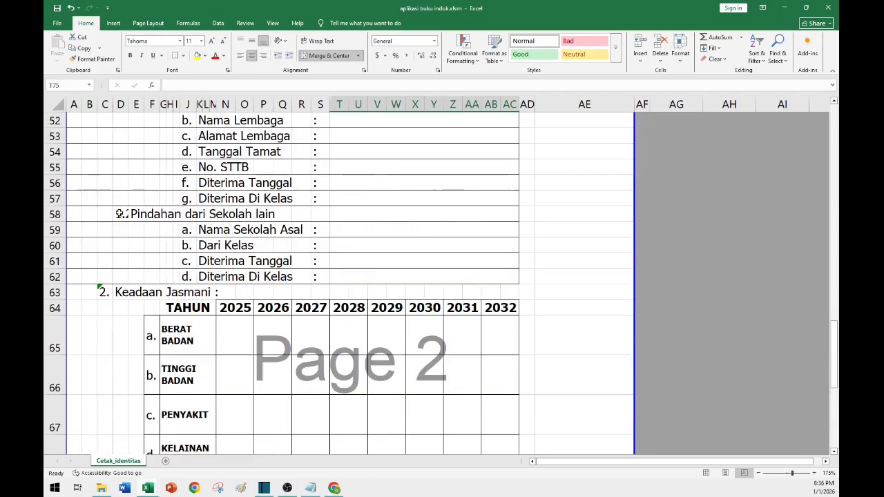
click(121, 214)
scroll(138, 201, up, 5)
scroll(140, 206, down, 1)
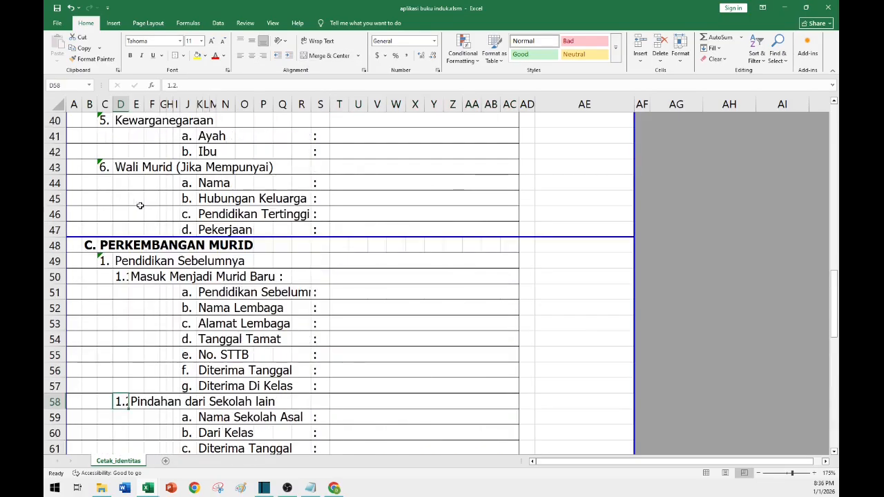
click(123, 279)
click(122, 406)
click(152, 296)
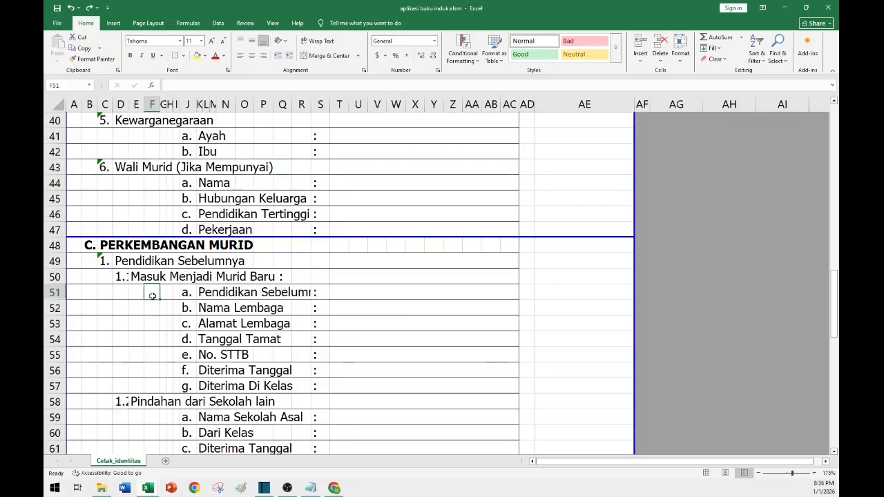
click(121, 105)
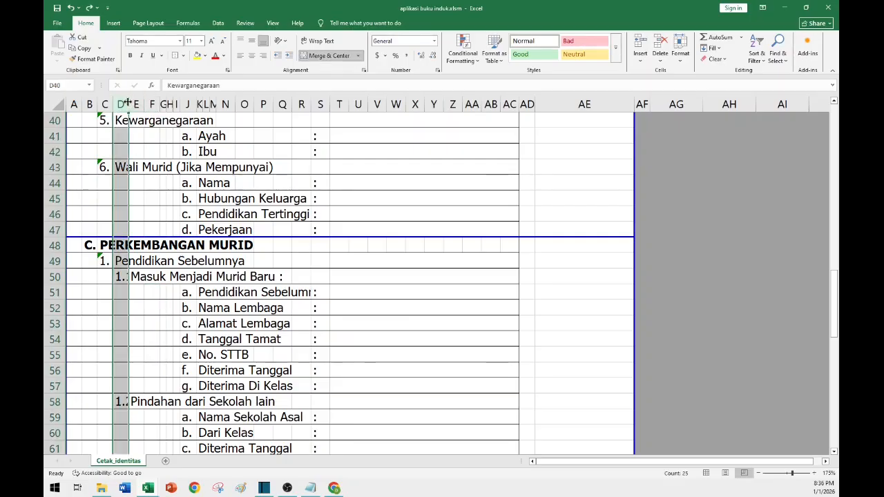
drag(128, 103, 132, 103)
Scroll through the identity sheet from the top to review its layout.
scroll(483, 239, up, 13)
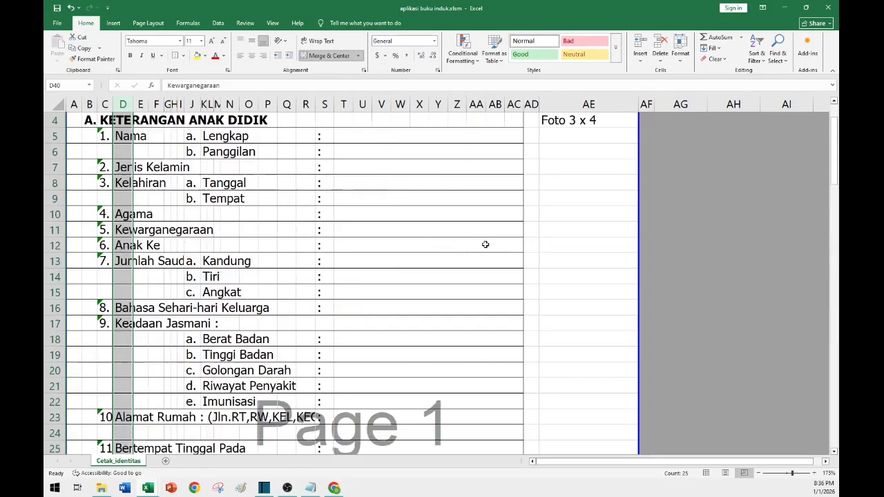
click(605, 178)
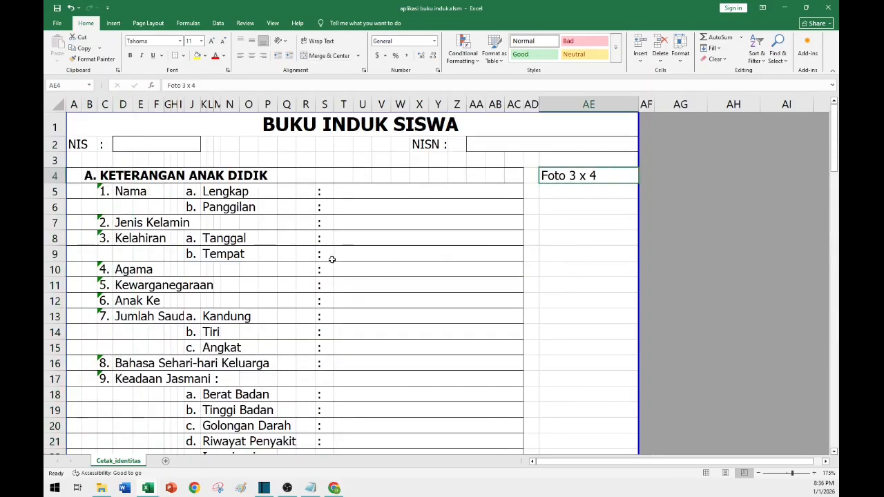
scroll(332, 259, down, 6)
scroll(332, 214, up, 6)
scroll(384, 332, down, 2)
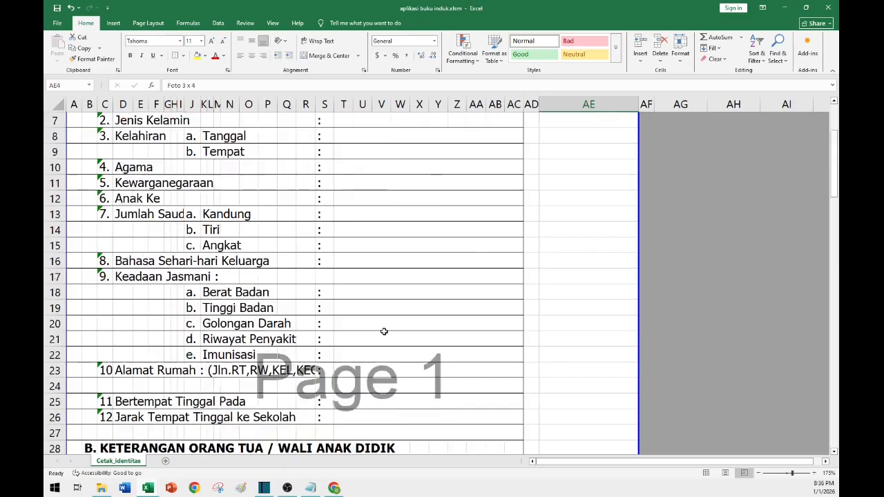
scroll(384, 331, down, 12)
scroll(205, 301, up, 7)
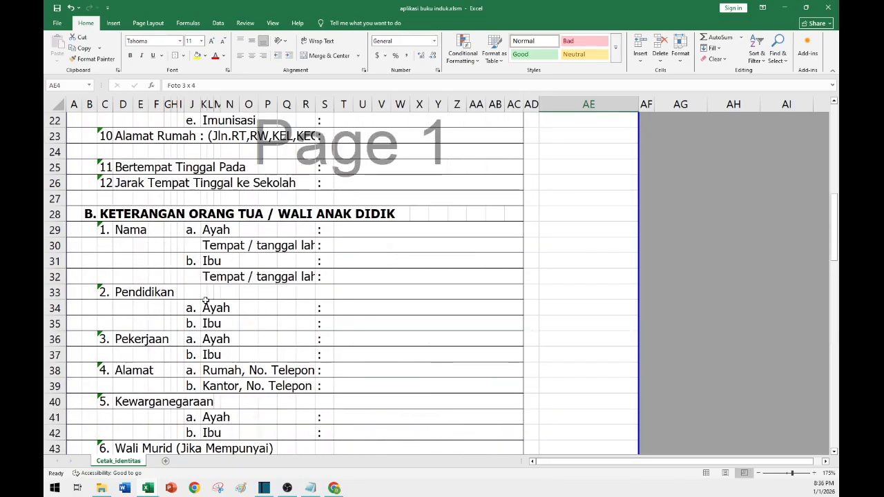
scroll(206, 301, up, 2)
Merge D23 to R24 for the Alamat Rumah label, centre it vertically, wrap its text and left-align it.
click(278, 231)
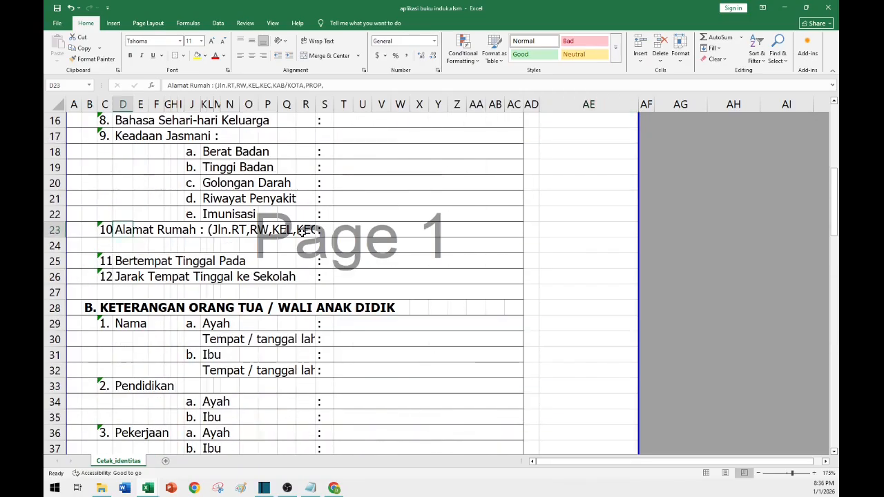
click(302, 231)
click(116, 231)
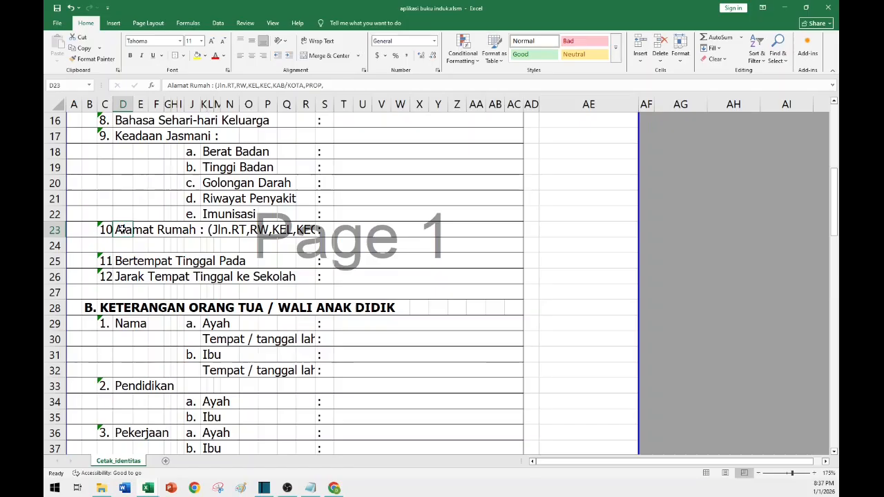
shift+click(307, 249)
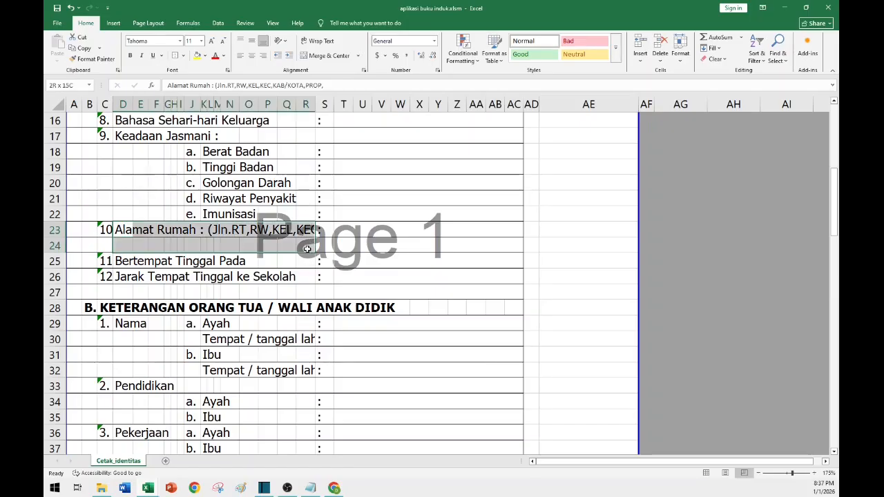
click(302, 59)
click(251, 41)
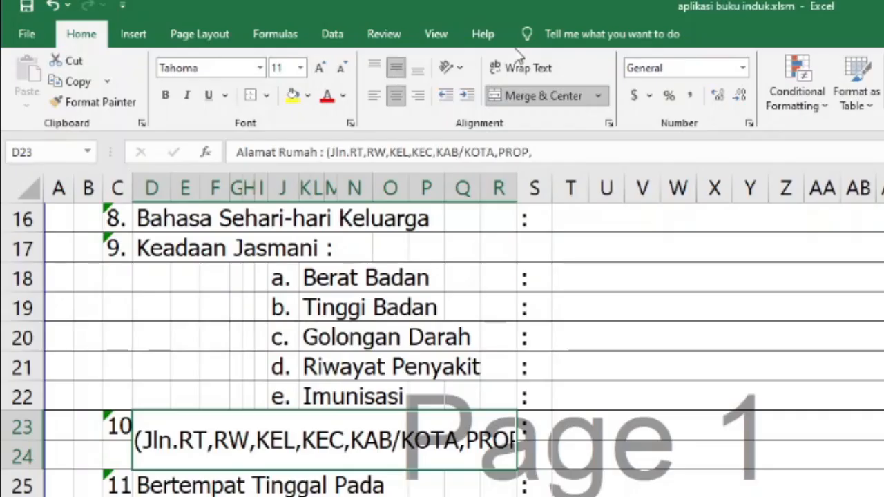
click(508, 69)
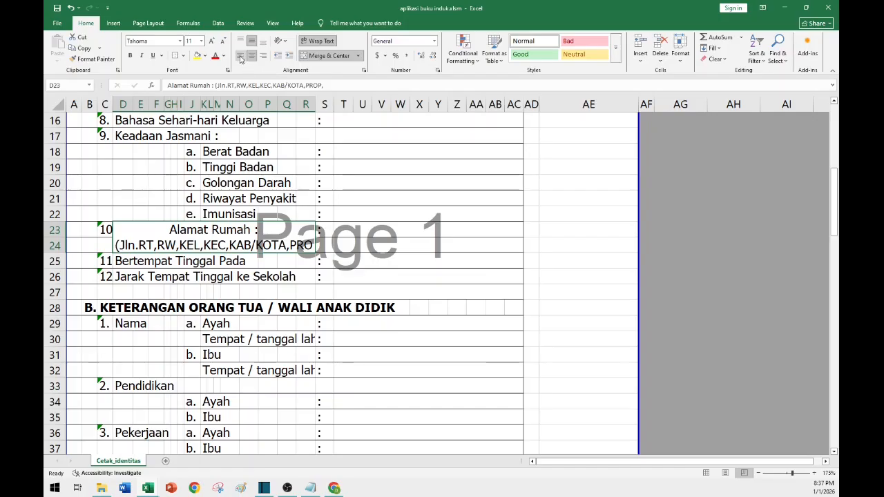
click(240, 58)
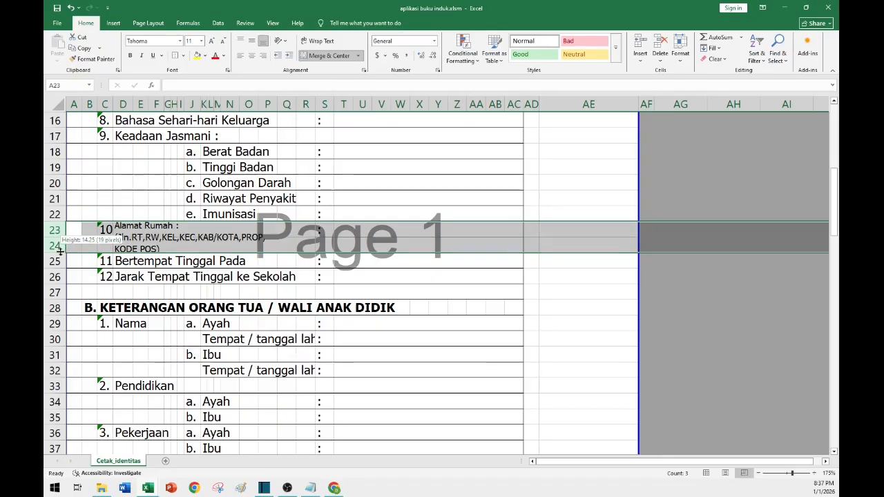
Heighten row 24 and merge C23 to C24 for the number 10., centring it vertically.
drag(60, 252, 60, 263)
click(105, 235)
drag(105, 235, 107, 247)
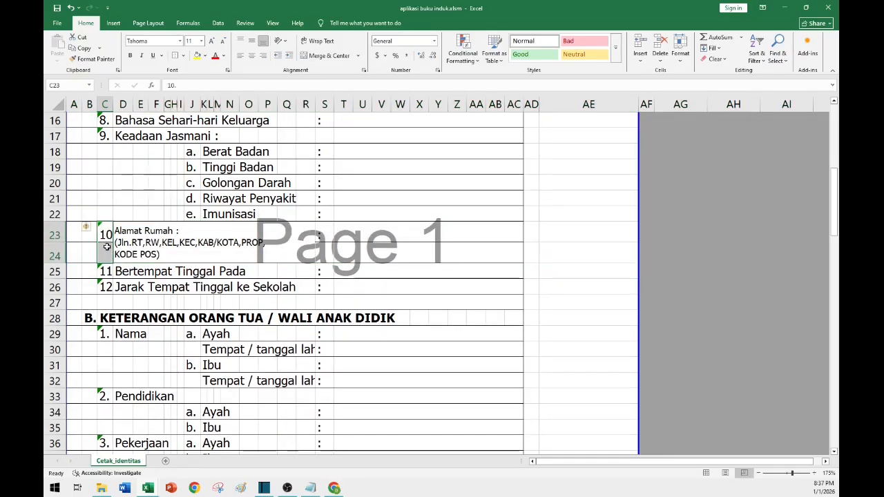
click(324, 55)
click(252, 40)
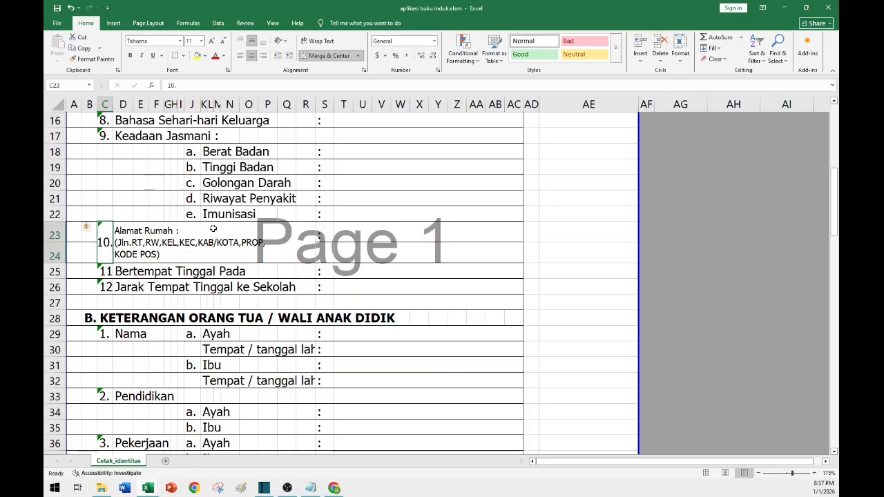
Merge the colon and answer cells of row 23 with row 24 so they span both rows.
click(324, 233)
click(337, 236)
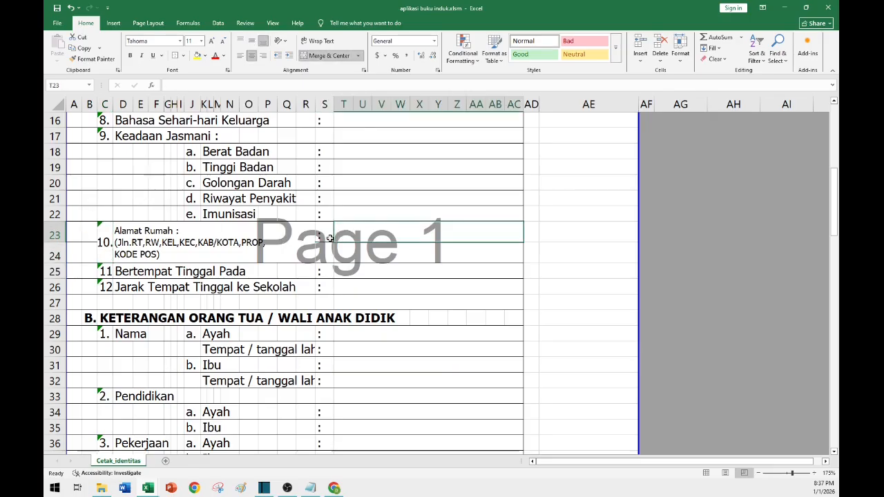
mouse_move(359, 237)
mouse_down()
mouse_move(363, 249)
mouse_move(366, 234)
mouse_move(364, 249)
mouse_move(323, 251)
mouse_up()
click(325, 57)
click(325, 56)
click(324, 231)
click(382, 244)
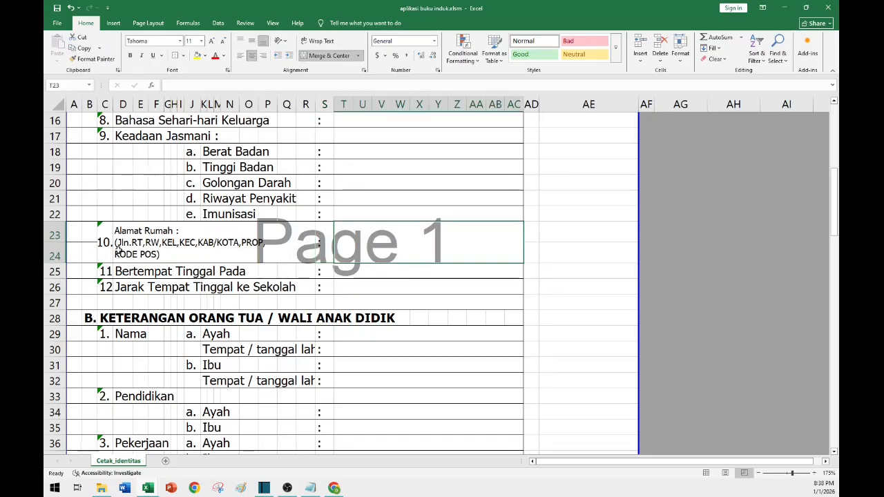
Reduce the font size of the Tempat / tanggal lahir label in K30 to R30 to 10.
click(210, 349)
scroll(299, 306, down, 12)
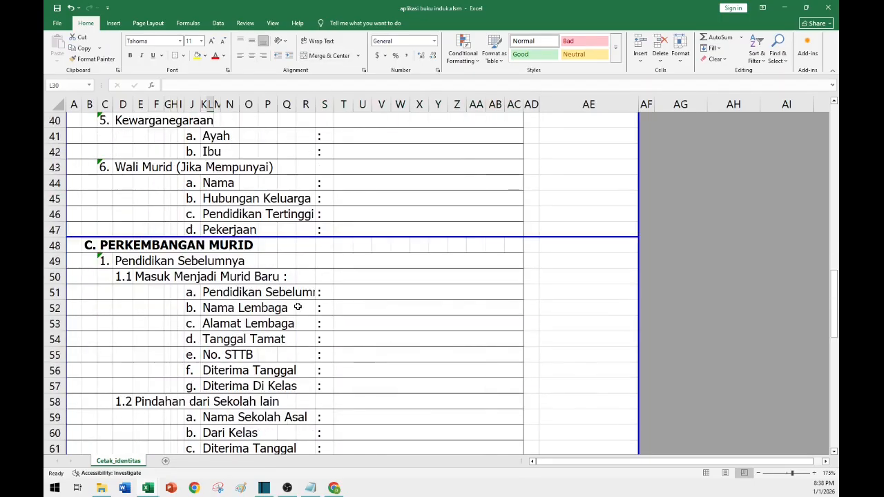
scroll(299, 306, down, 6)
scroll(300, 306, up, 16)
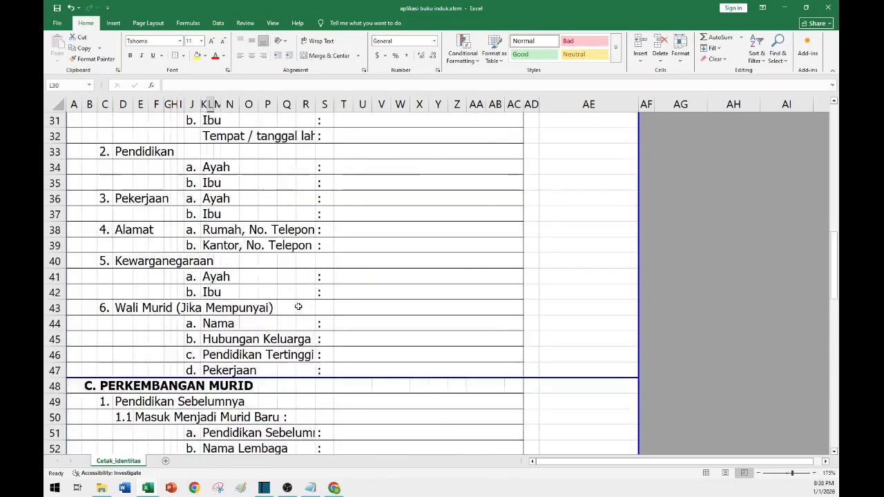
scroll(300, 306, down, 2)
drag(207, 151, 312, 152)
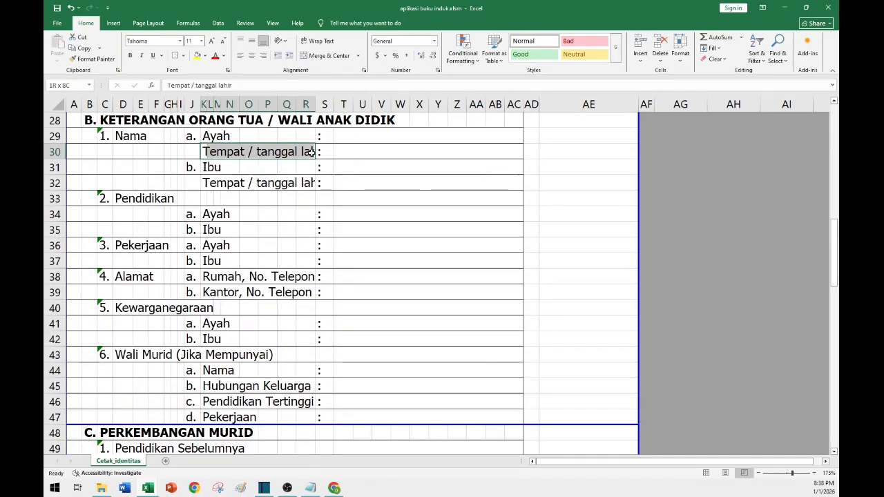
click(223, 47)
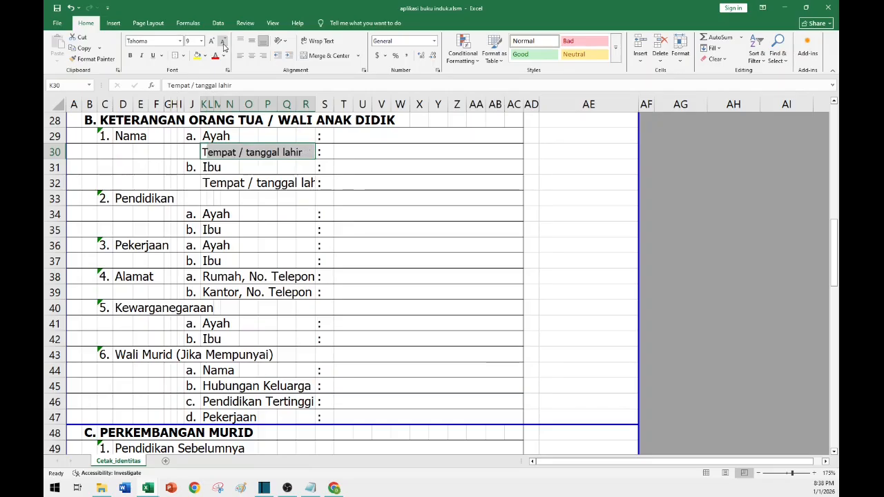
Copy K30's format onto the Tempat / tanggal lahir label in K32 with Format Painter.
click(76, 60)
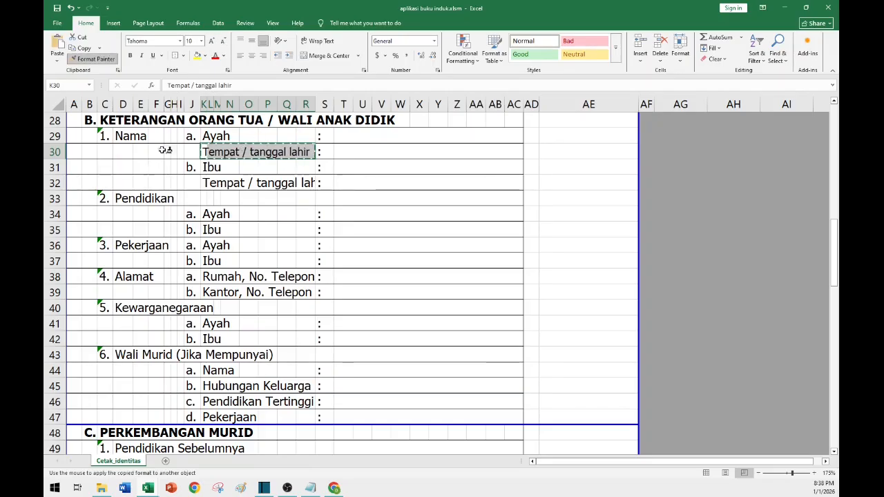
click(210, 183)
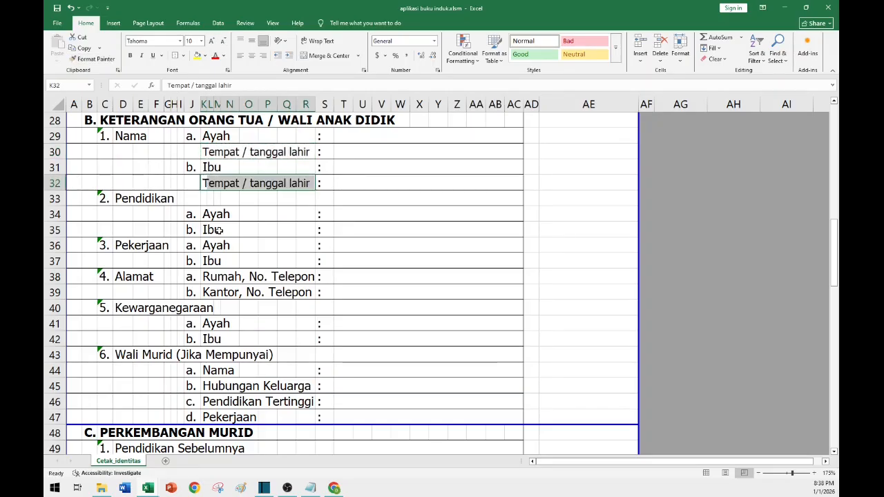
click(265, 246)
Reduce the font size of the section C field labels in rows 51 to 62, columns K to R.
scroll(204, 291, down, 4)
click(205, 292)
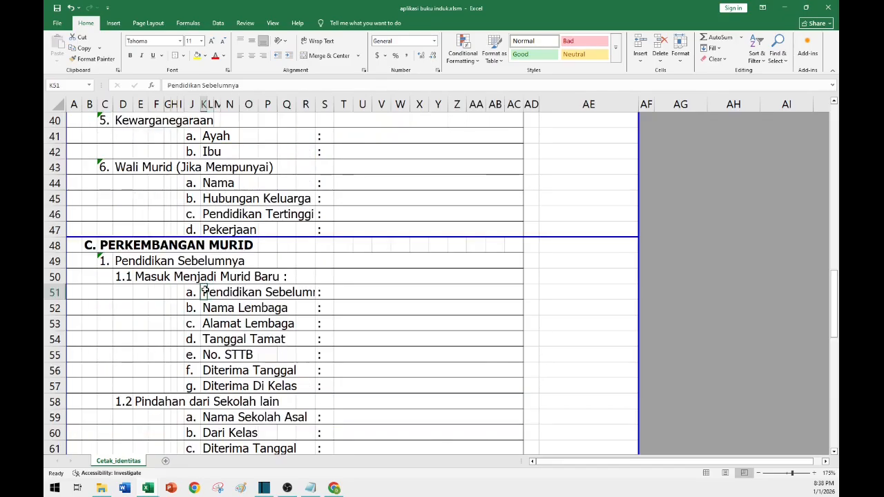
shift+click(312, 296)
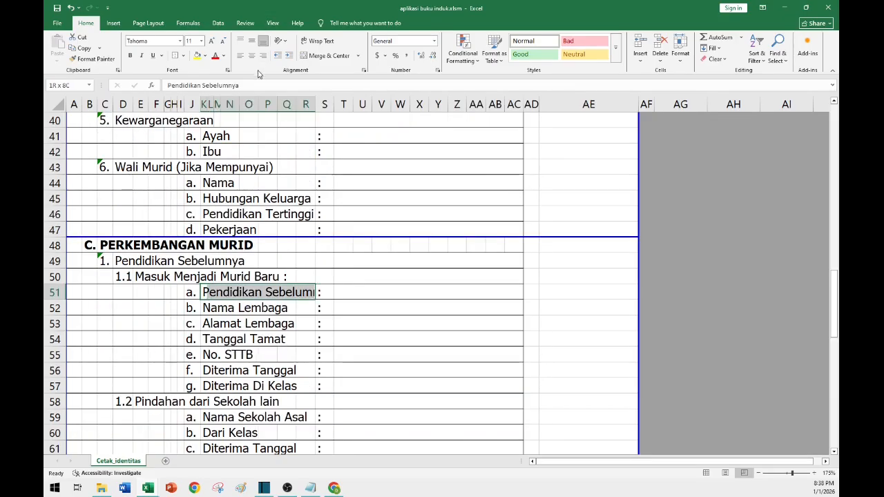
click(223, 44)
click(223, 44)
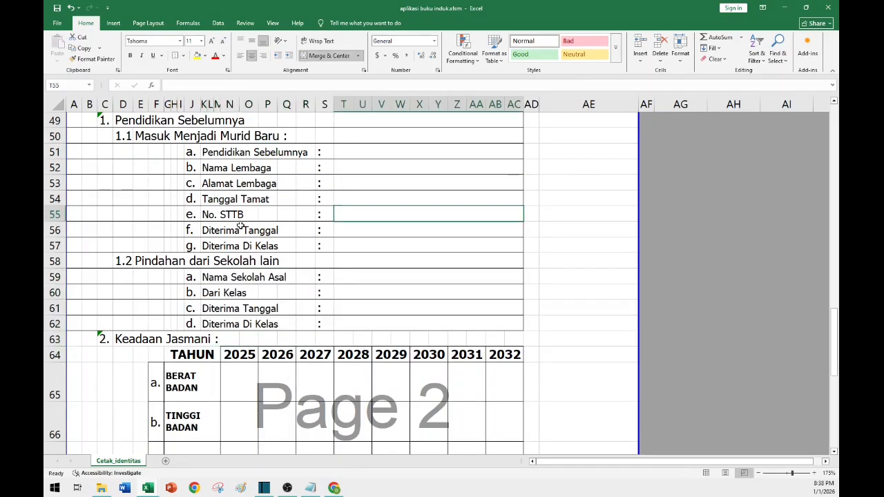
scroll(238, 225, up, 3)
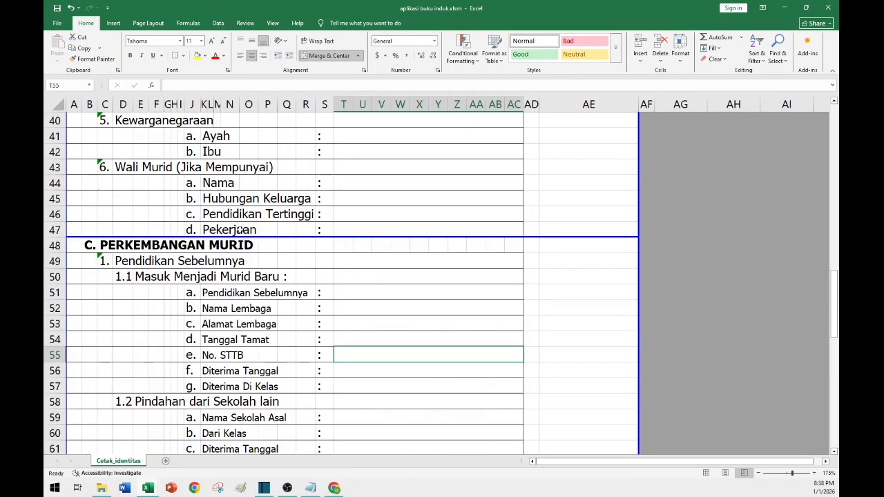
scroll(235, 221, down, 9)
scroll(234, 217, up, 2)
scroll(233, 217, up, 2)
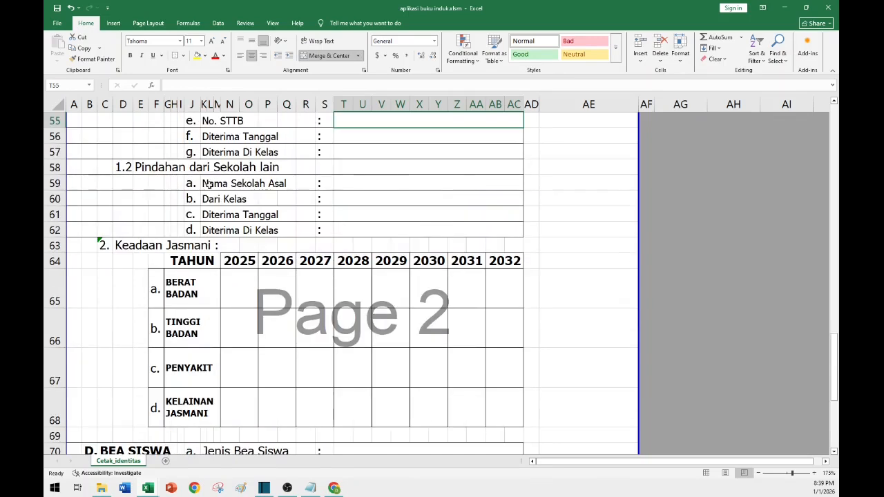
Reduce the font size of the section D and E field labels in rows 70 to 80, columns K to R.
click(206, 183)
scroll(207, 211, down, 4)
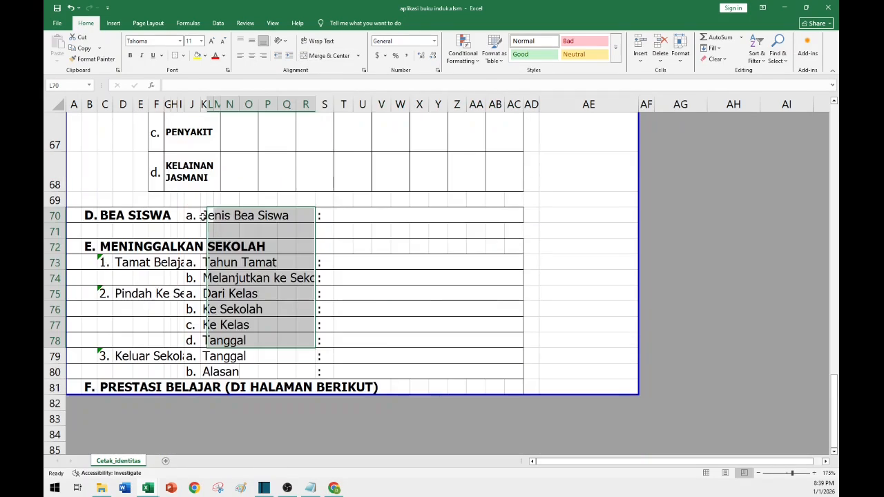
click(203, 216)
drag(202, 215, 307, 372)
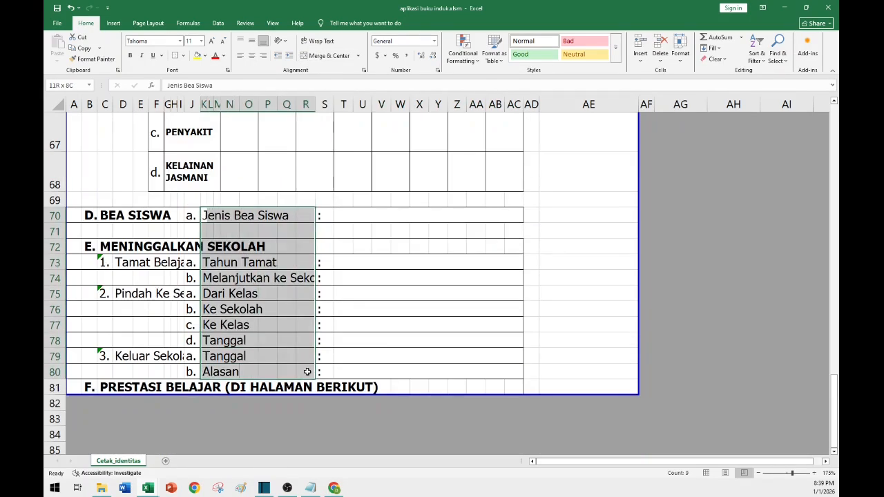
click(223, 42)
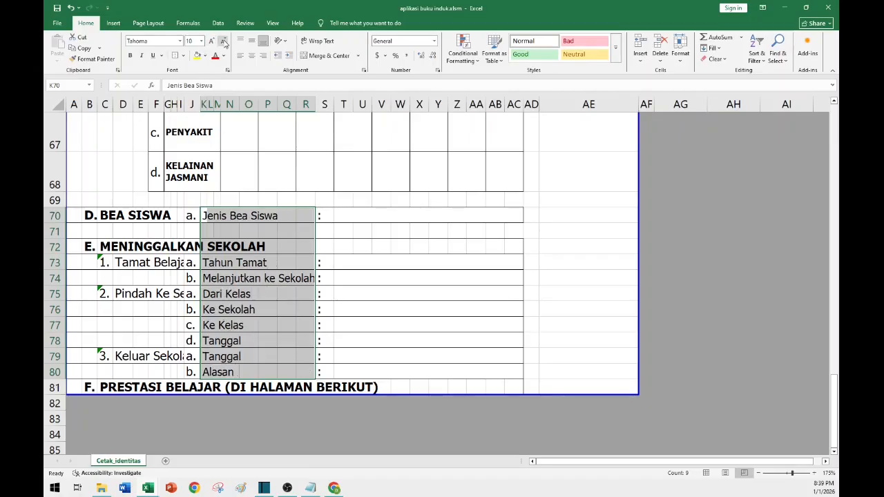
click(223, 41)
click(338, 340)
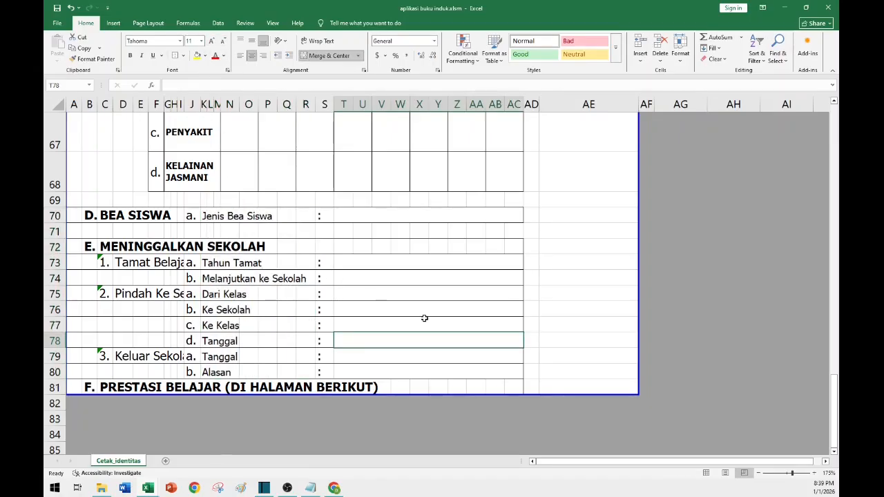
Merge cells AE5 to AE12 into a single photo box and give it an outside border.
scroll(424, 318, up, 3)
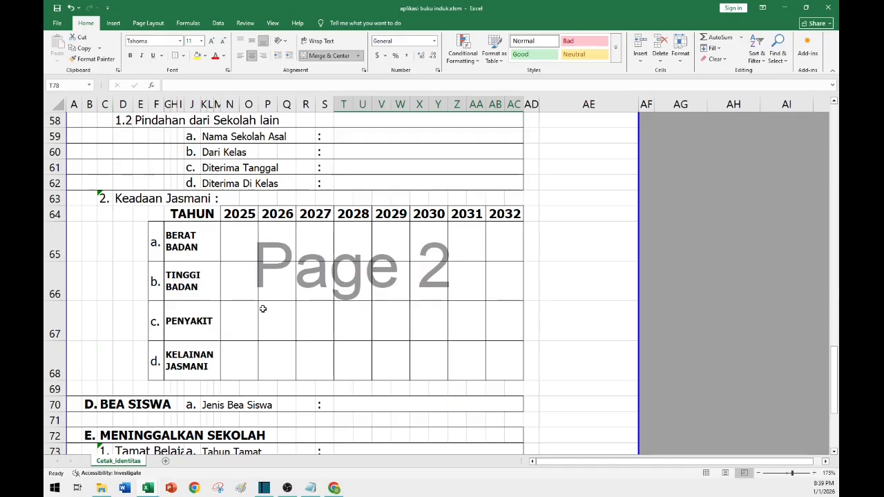
scroll(324, 291, up, 5)
scroll(301, 271, up, 14)
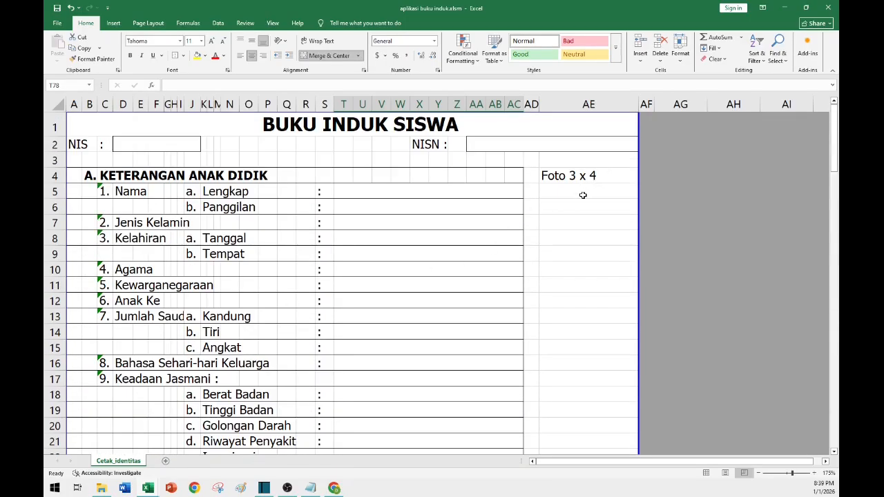
click(567, 188)
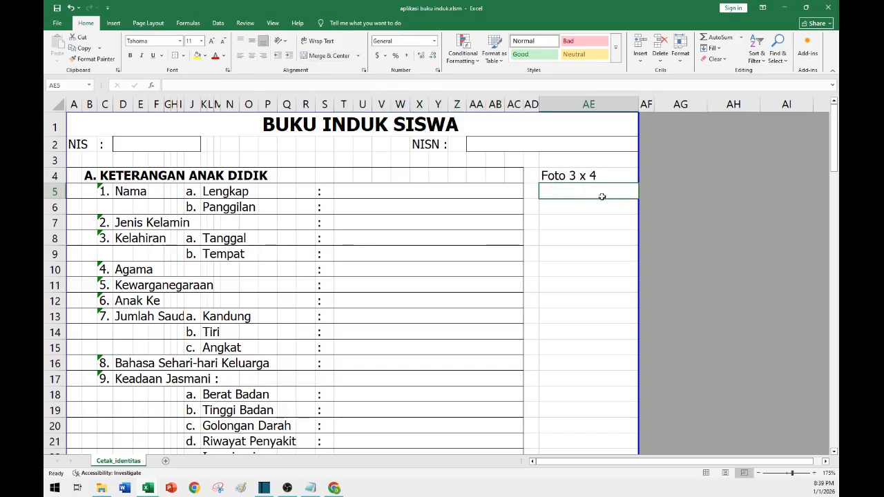
key(alt+F11)
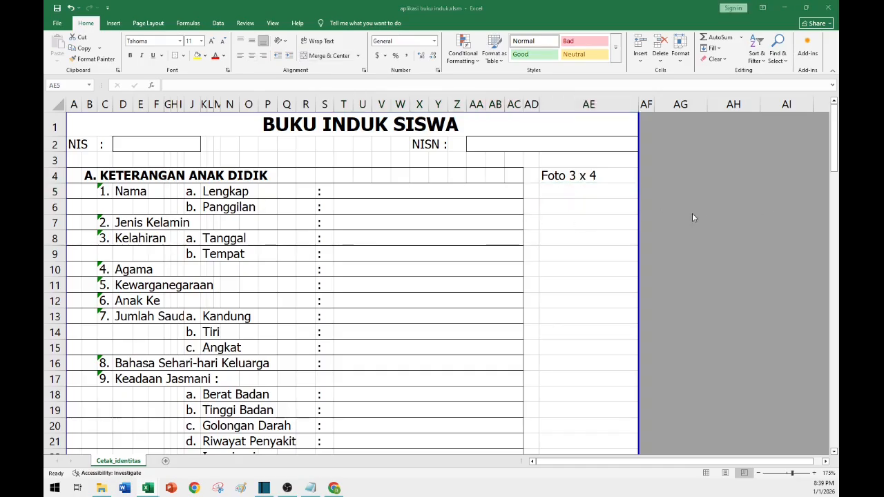
drag(570, 197, 577, 304)
click(329, 55)
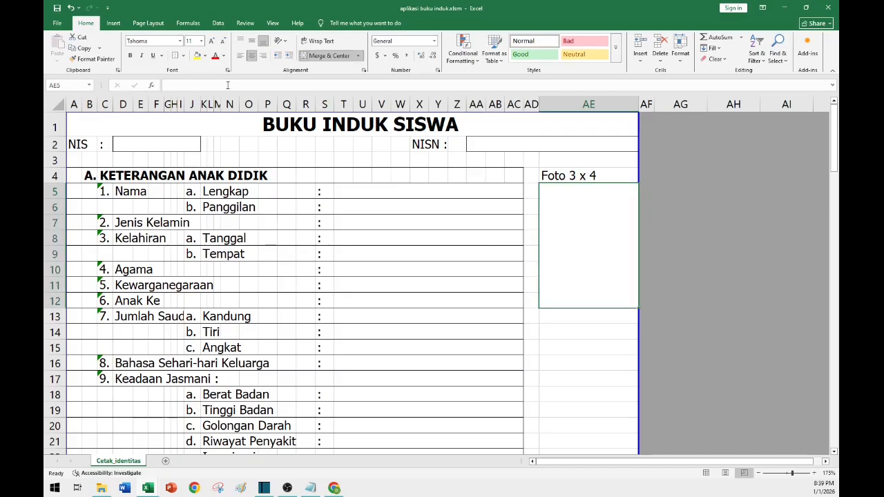
click(174, 58)
Center the Foto 3 x 4 label in AE4 horizontally.
click(589, 363)
click(598, 216)
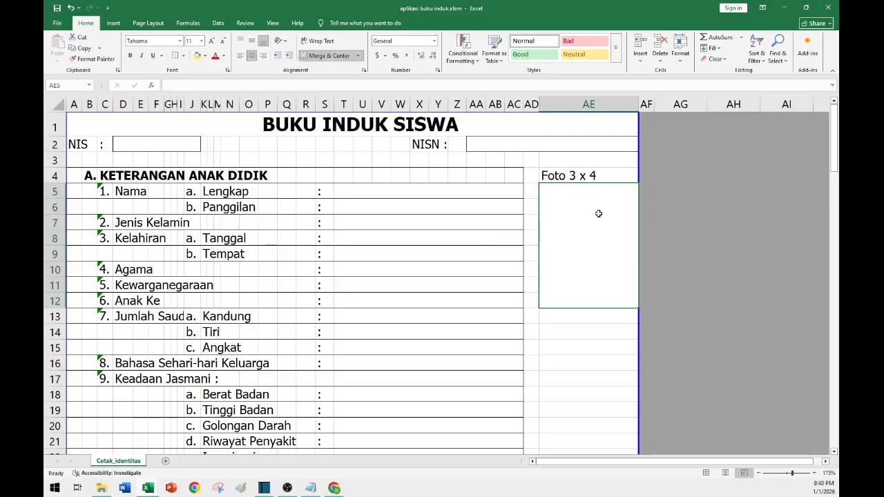
click(592, 175)
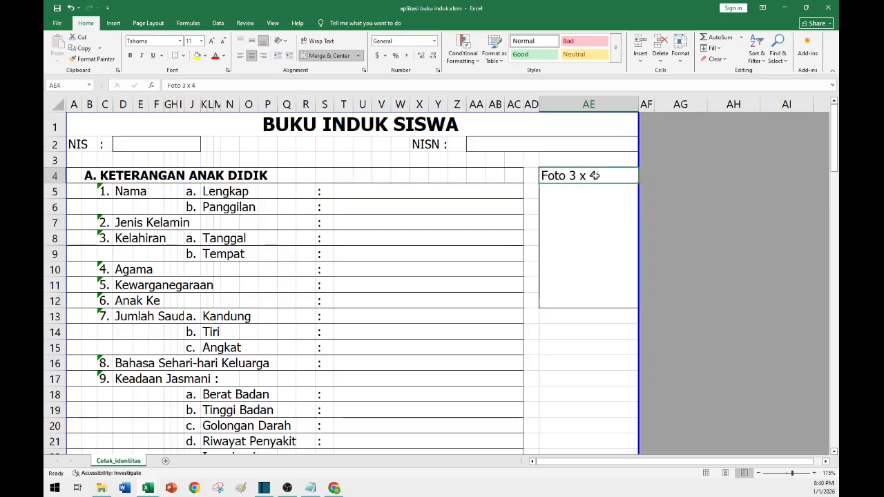
click(251, 61)
click(342, 285)
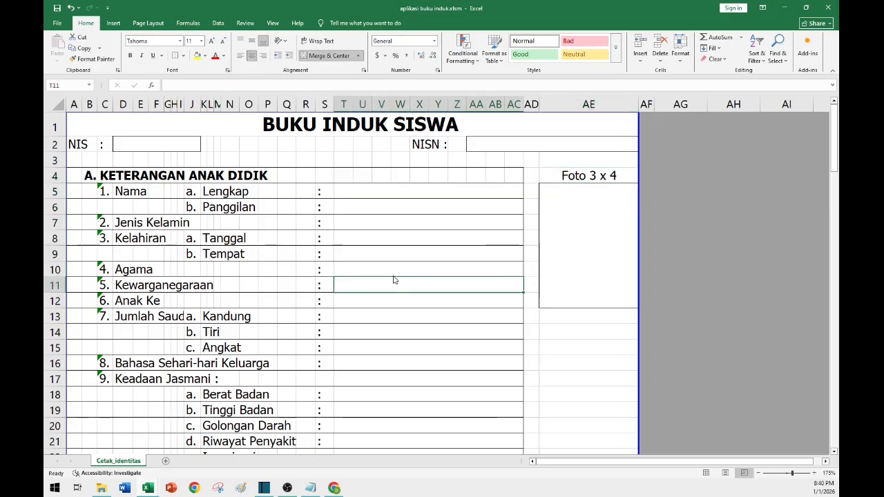
Increase the font size of the Alamat Rumah label in D23 to 10.
click(456, 207)
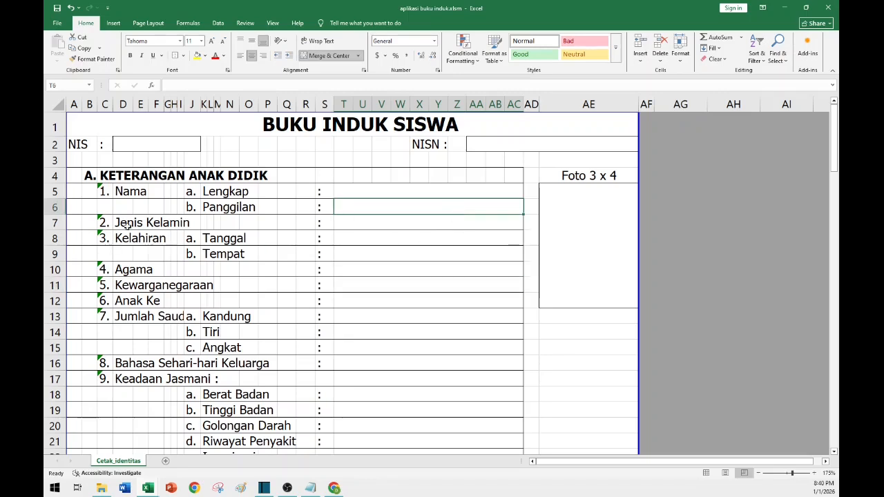
scroll(286, 259, down, 5)
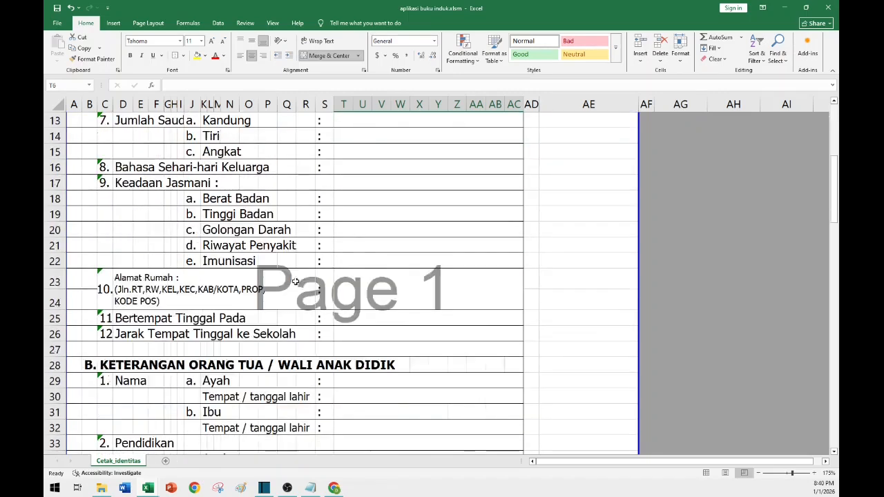
click(275, 242)
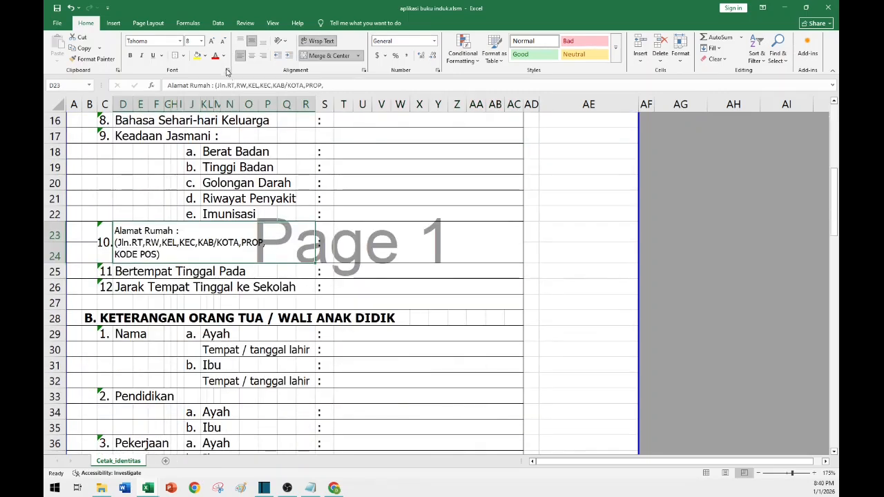
click(211, 41)
click(211, 42)
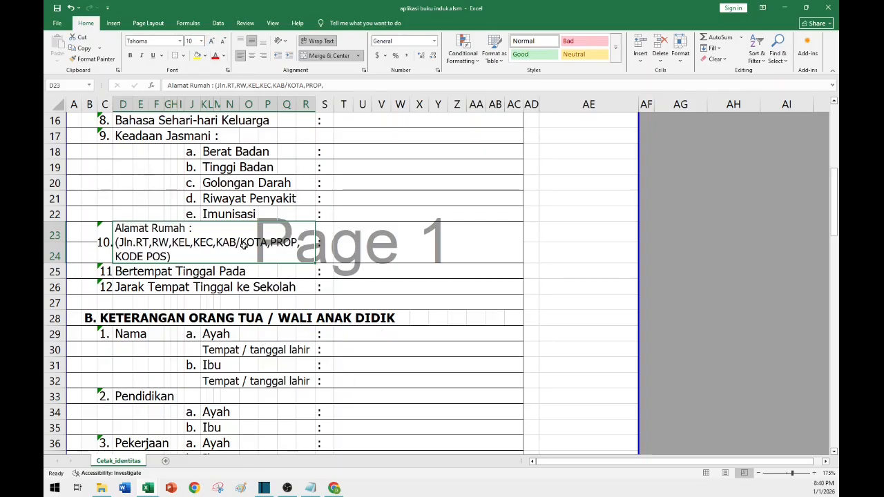
click(343, 364)
Open the print preview and page through both printed pages of the identity sheet.
scroll(292, 307, down, 7)
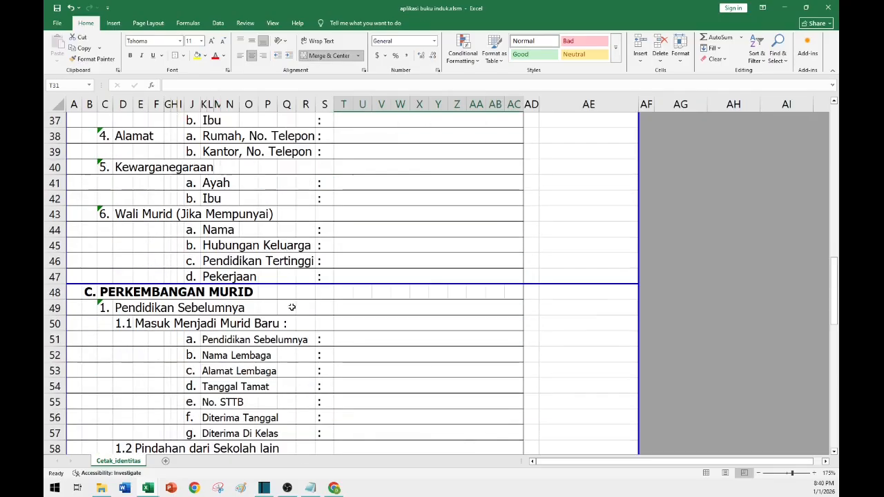
scroll(293, 307, down, 4)
scroll(292, 308, up, 16)
click(380, 221)
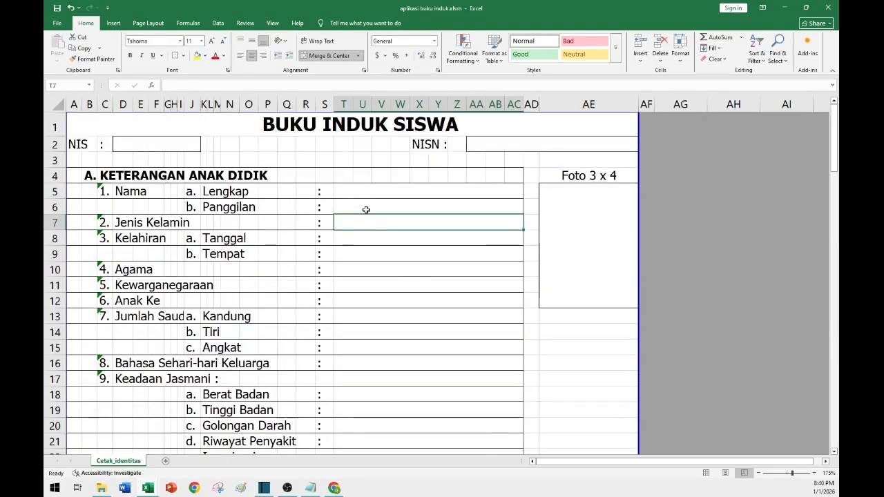
key(ctrl+p)
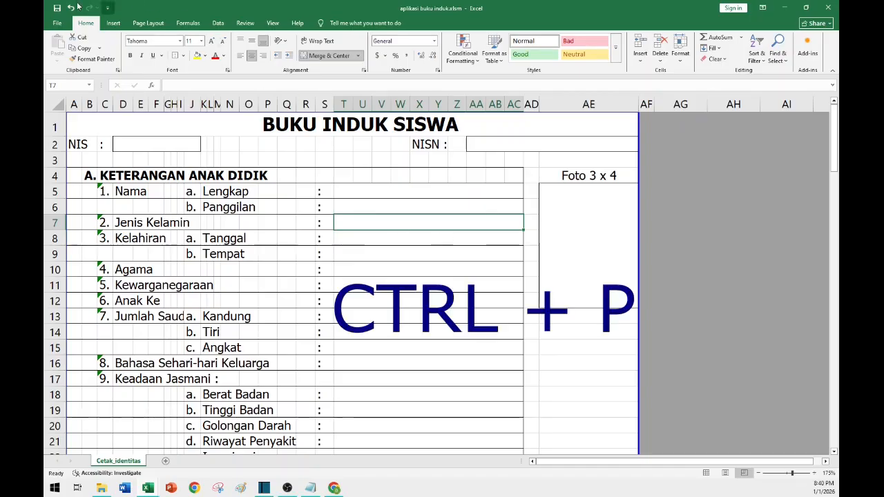
scroll(595, 246, down, 3)
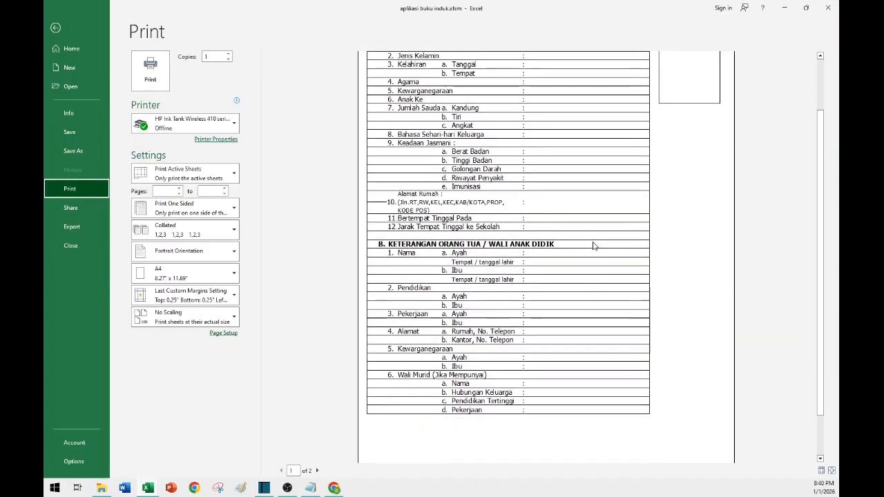
scroll(594, 246, up, 3)
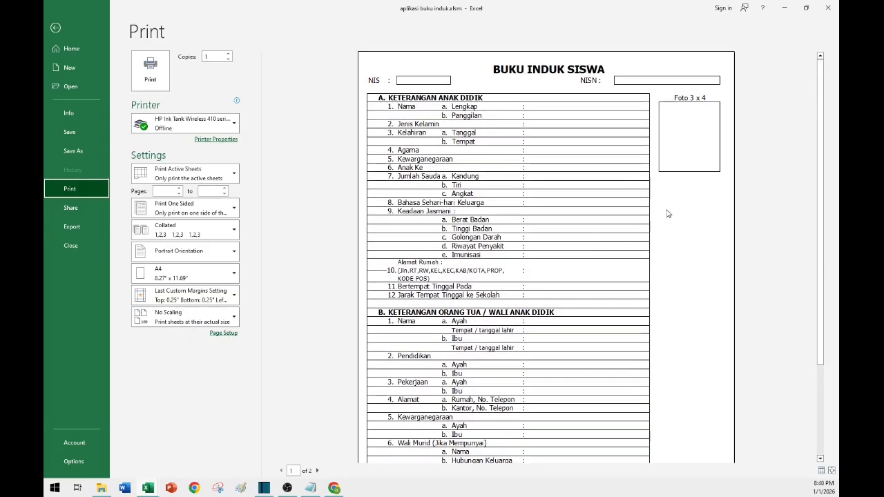
scroll(597, 333, down, 5)
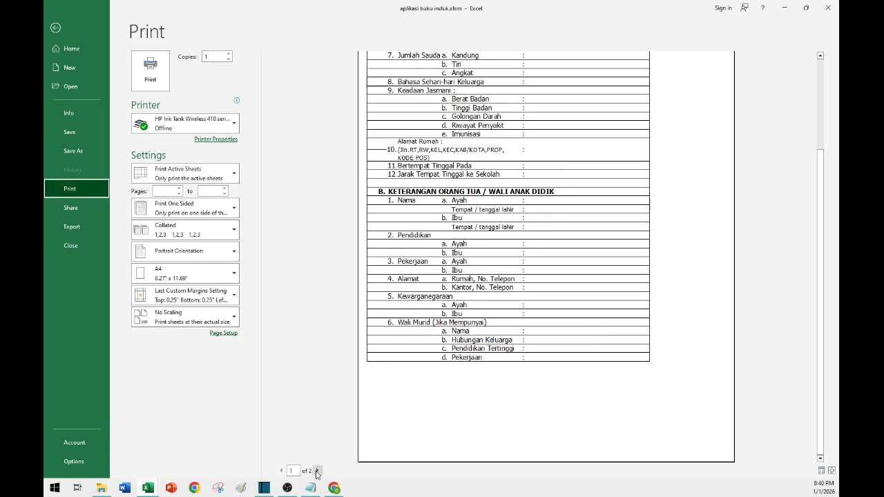
click(318, 470)
scroll(523, 176, up, 3)
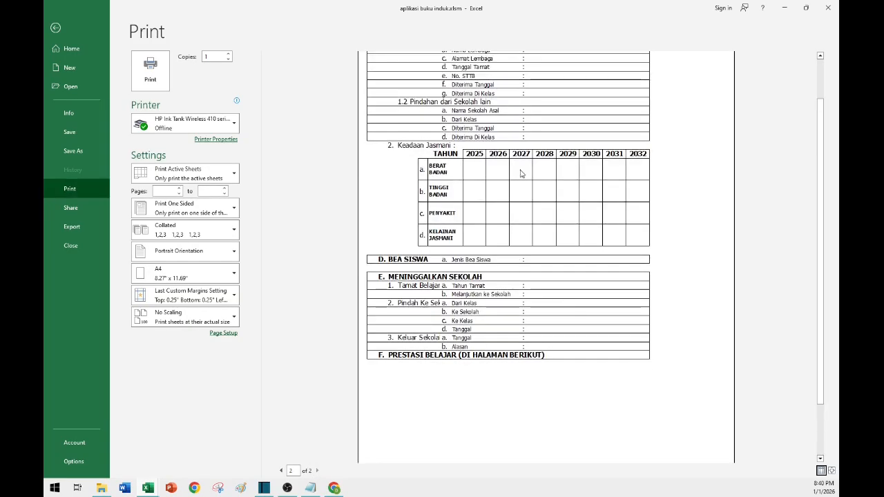
scroll(522, 174, up, 3)
scroll(575, 359, down, 2)
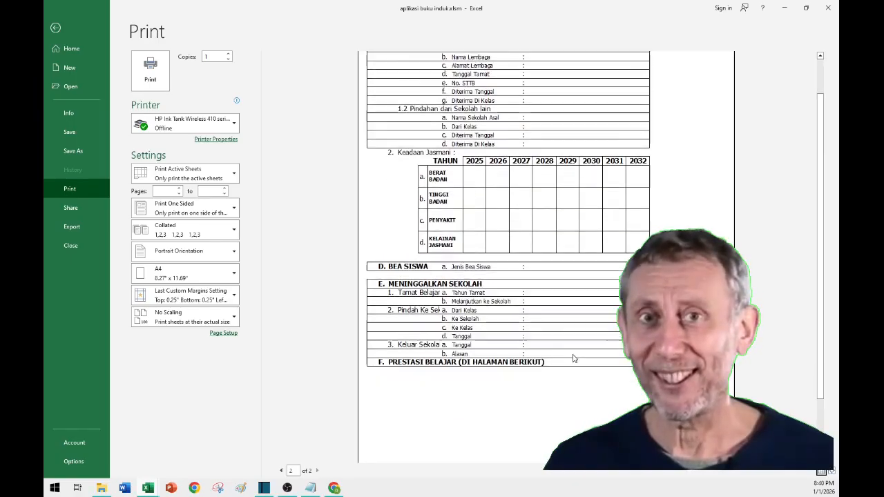
key(Escape)
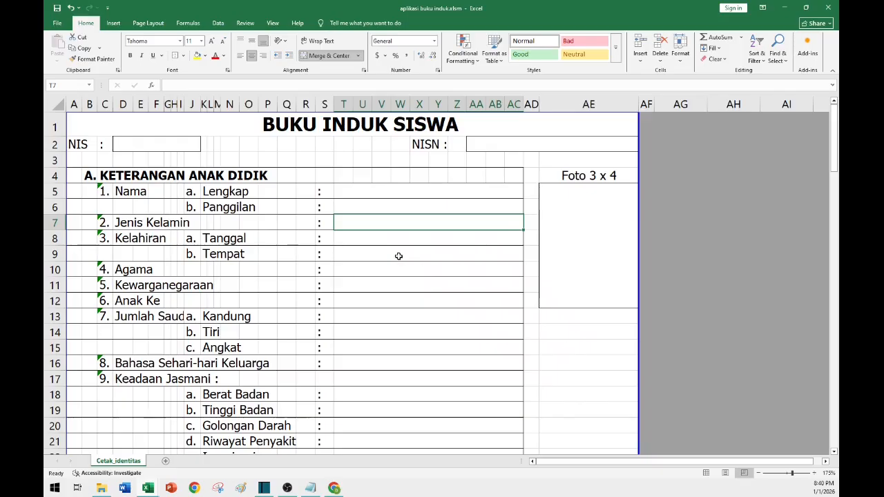
click(398, 256)
click(417, 329)
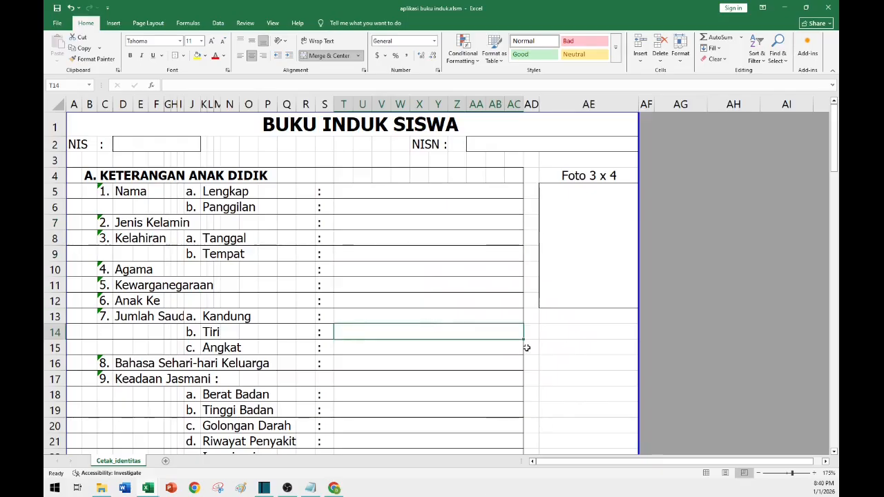
click(359, 193)
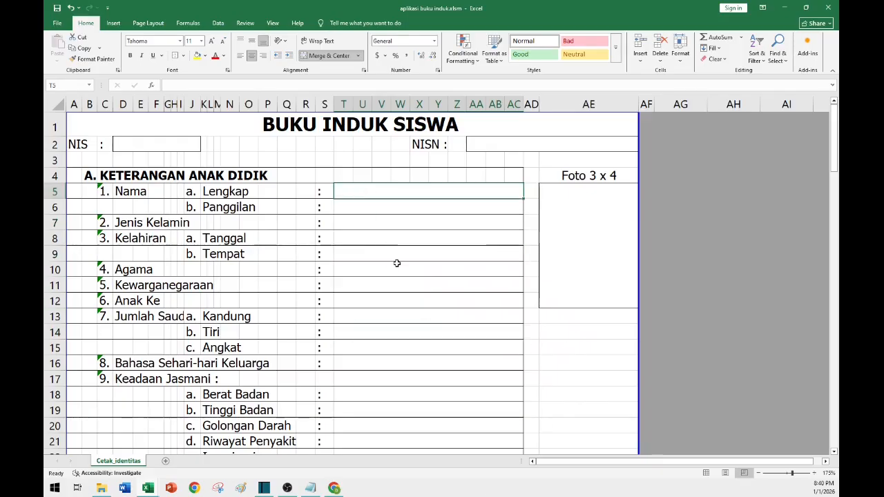
click(457, 209)
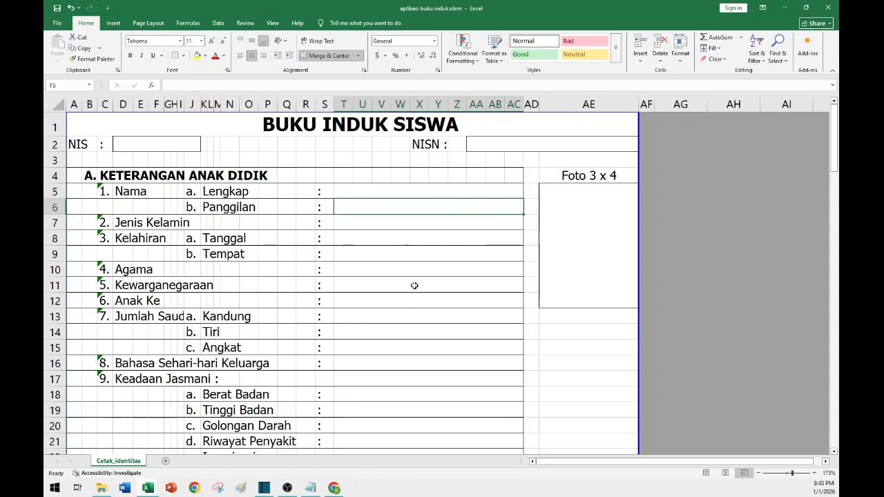
click(129, 143)
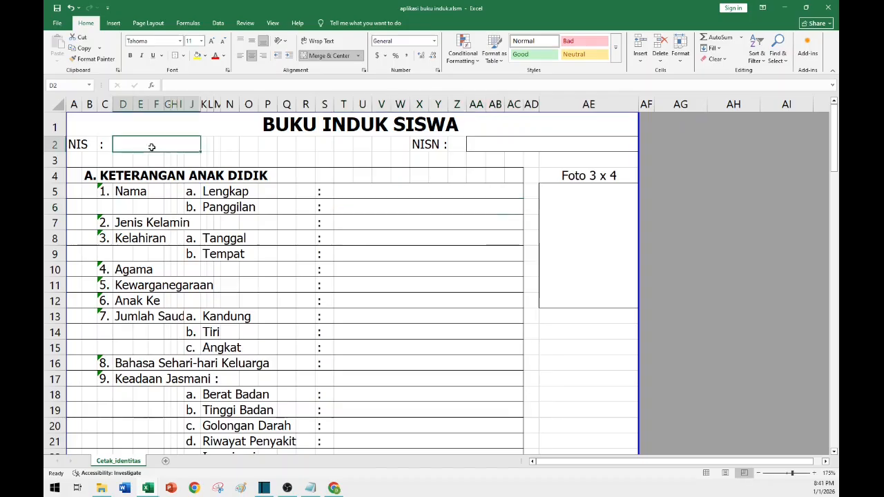
click(466, 206)
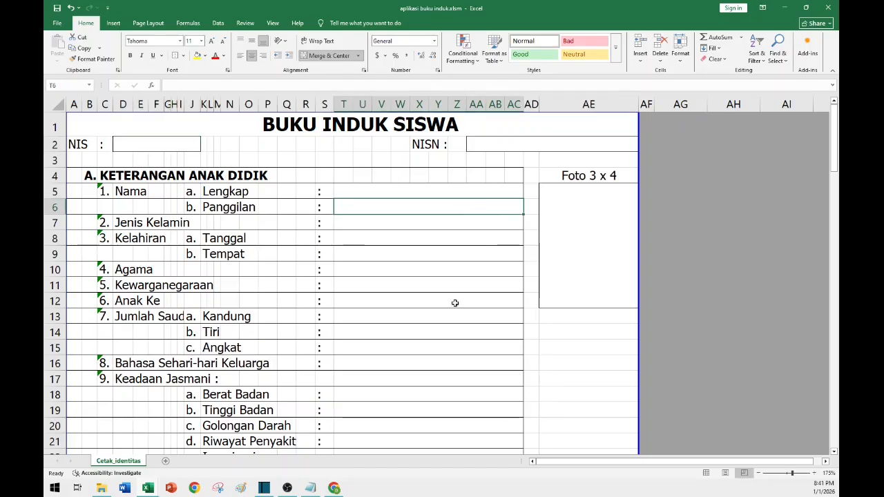
click(456, 225)
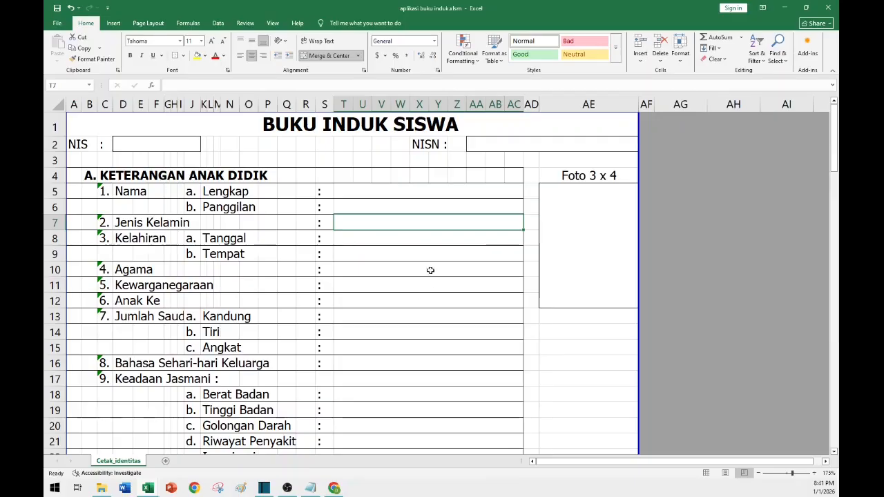
click(431, 271)
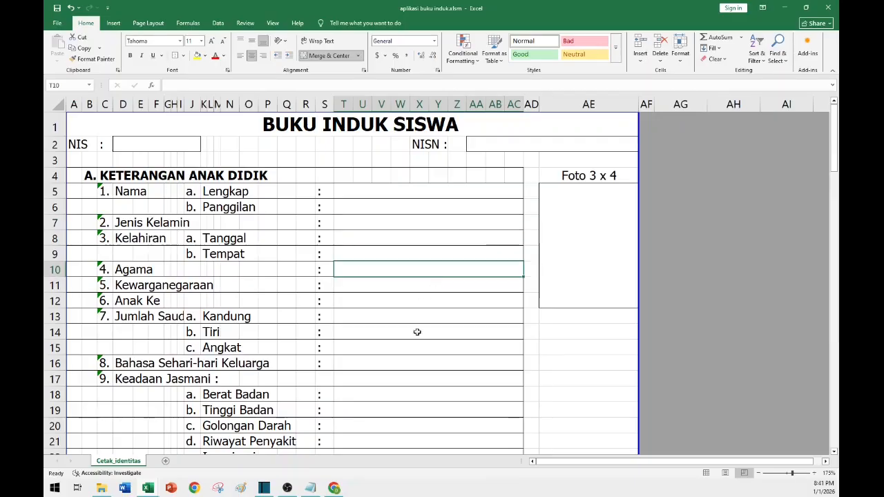
scroll(353, 298, down, 1)
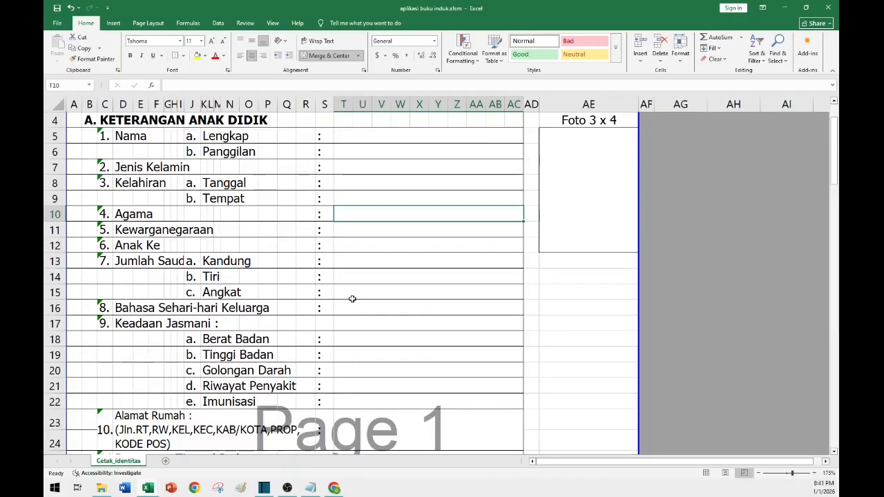
scroll(353, 299, up, 1)
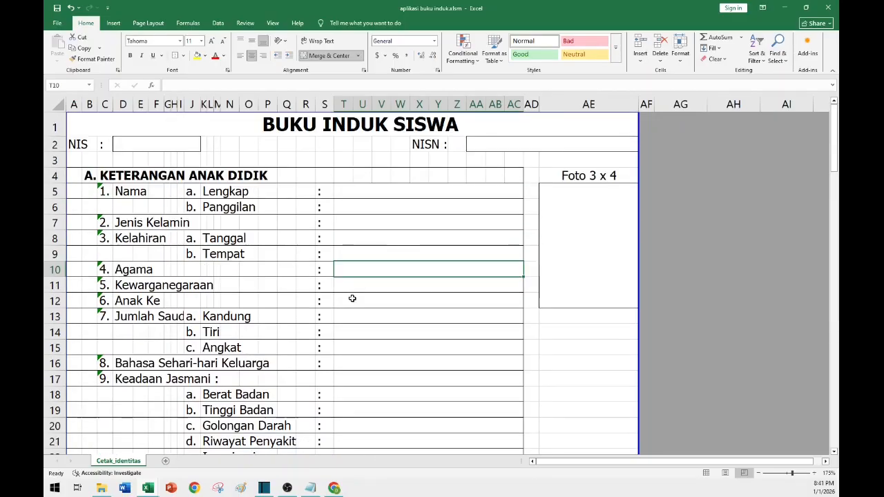
click(394, 192)
Add a new worksheet and switch back to the Cetak_identitas sheet.
click(169, 461)
click(118, 461)
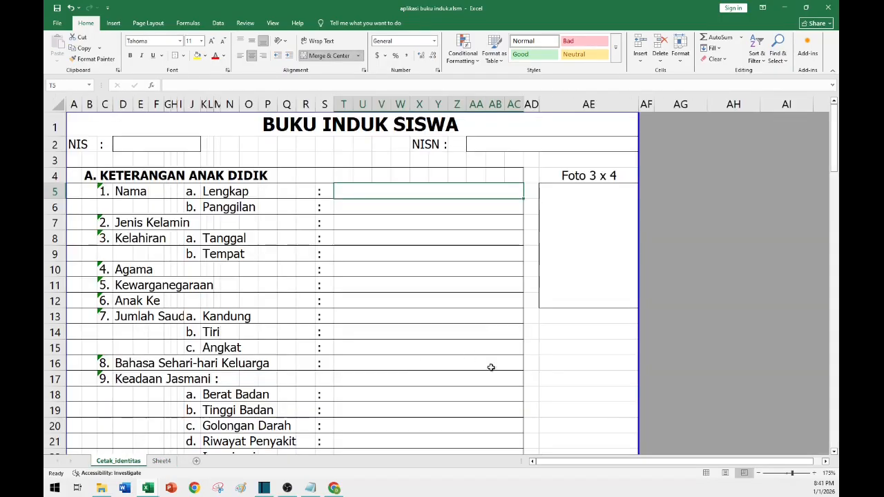
click(481, 322)
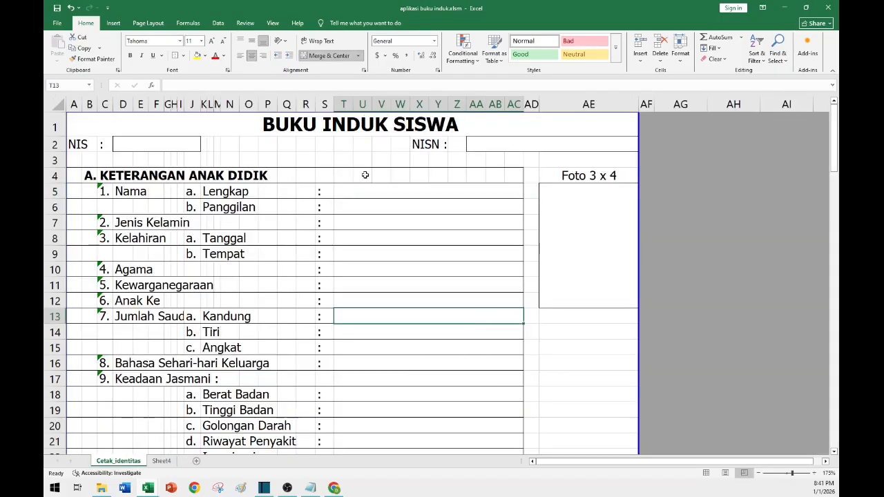
click(405, 195)
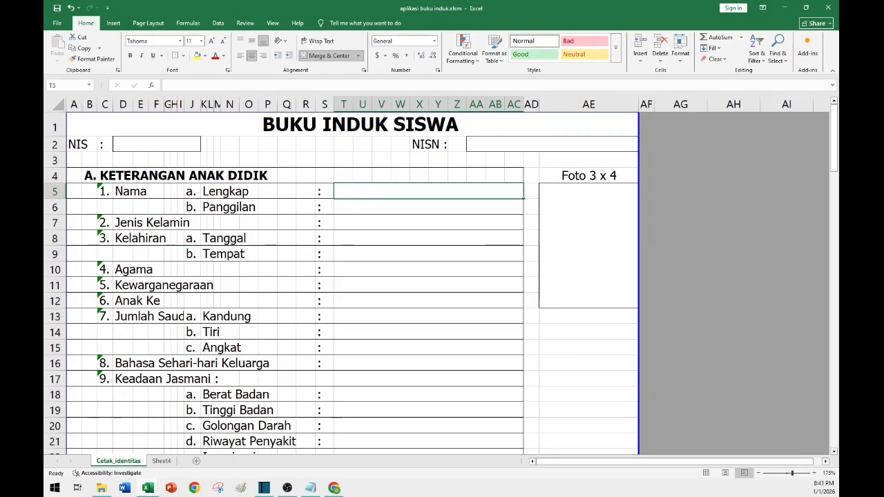
key(alt+F11)
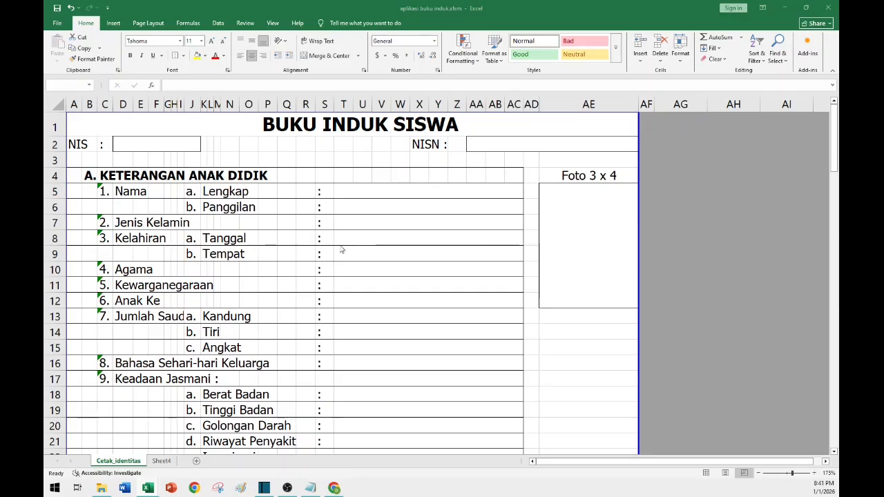
click(367, 208)
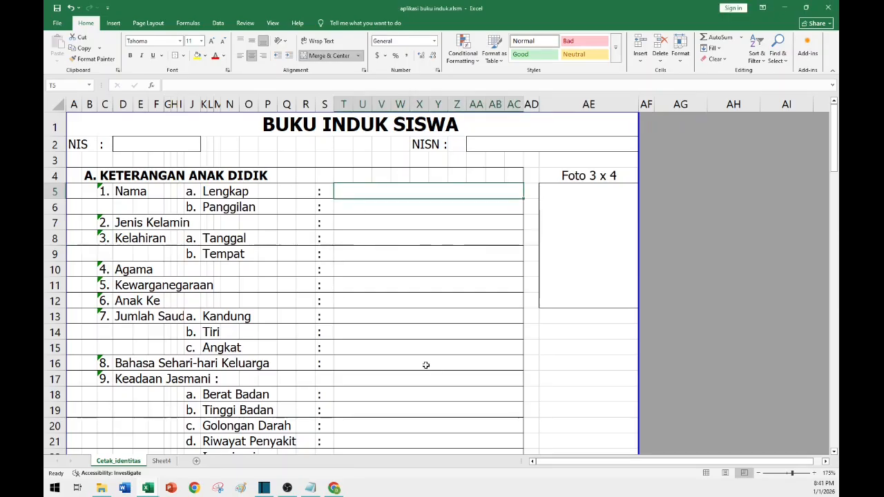